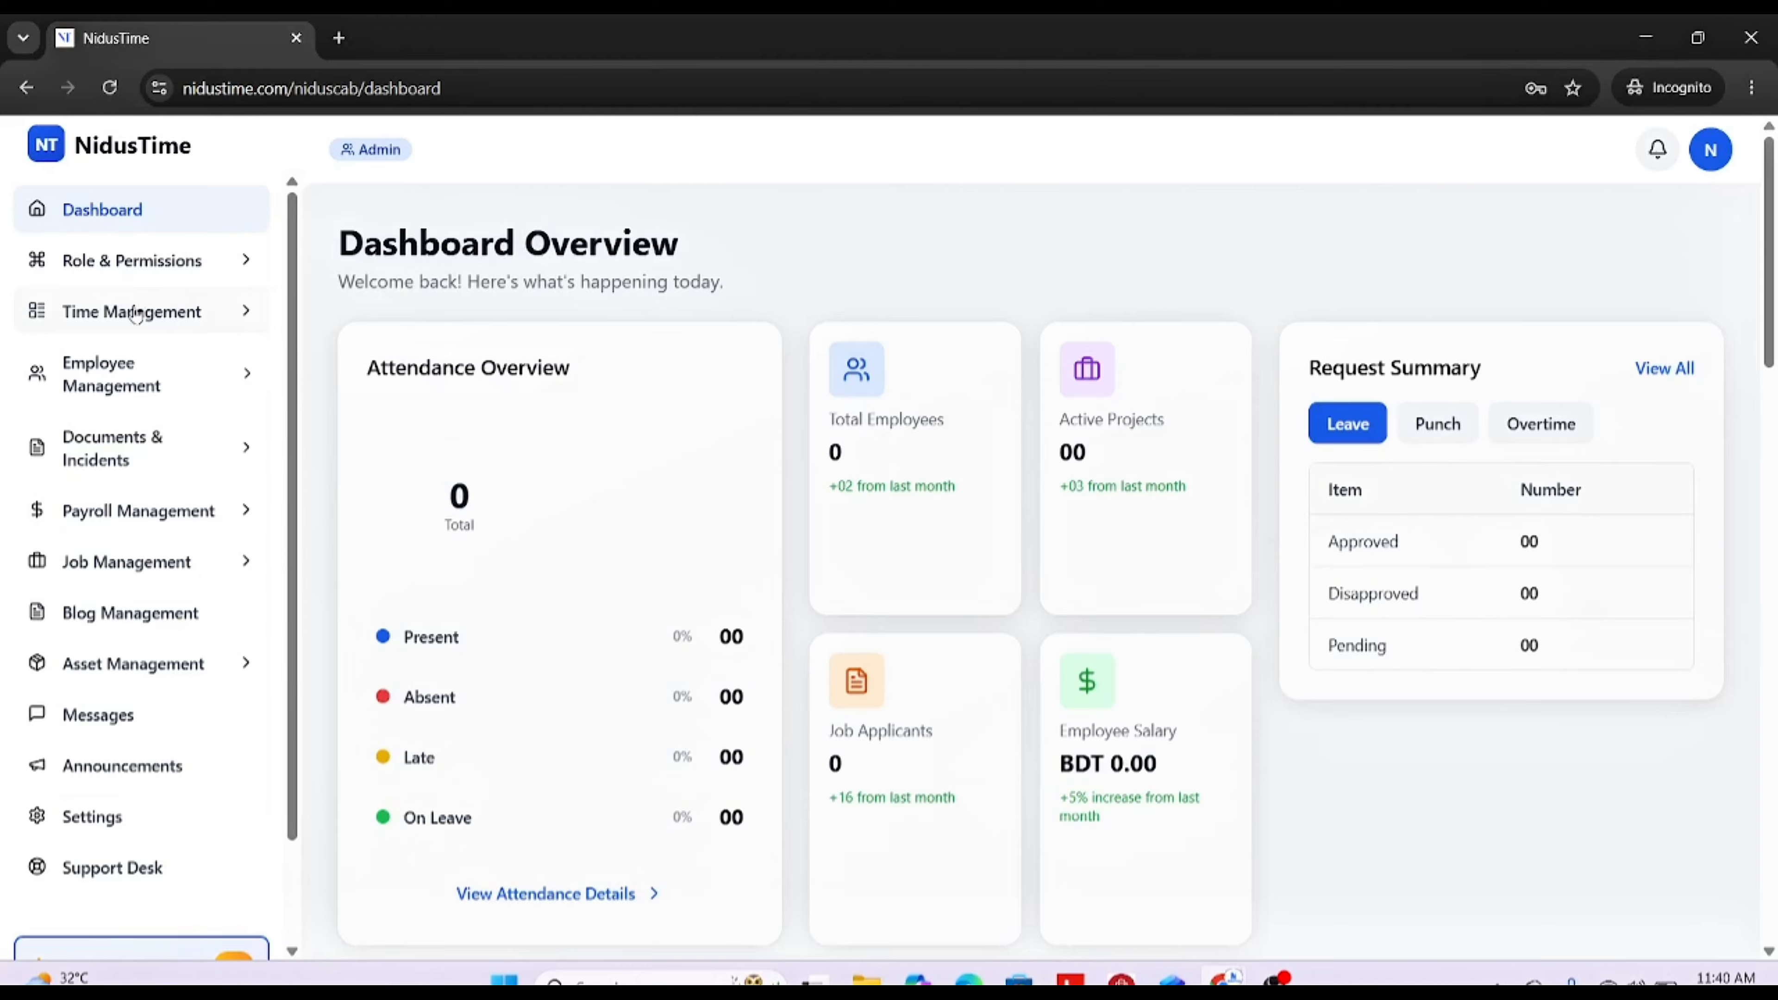
# Step: Start a new department in the time management department list and name it Developer
pyautogui.click(137, 311)
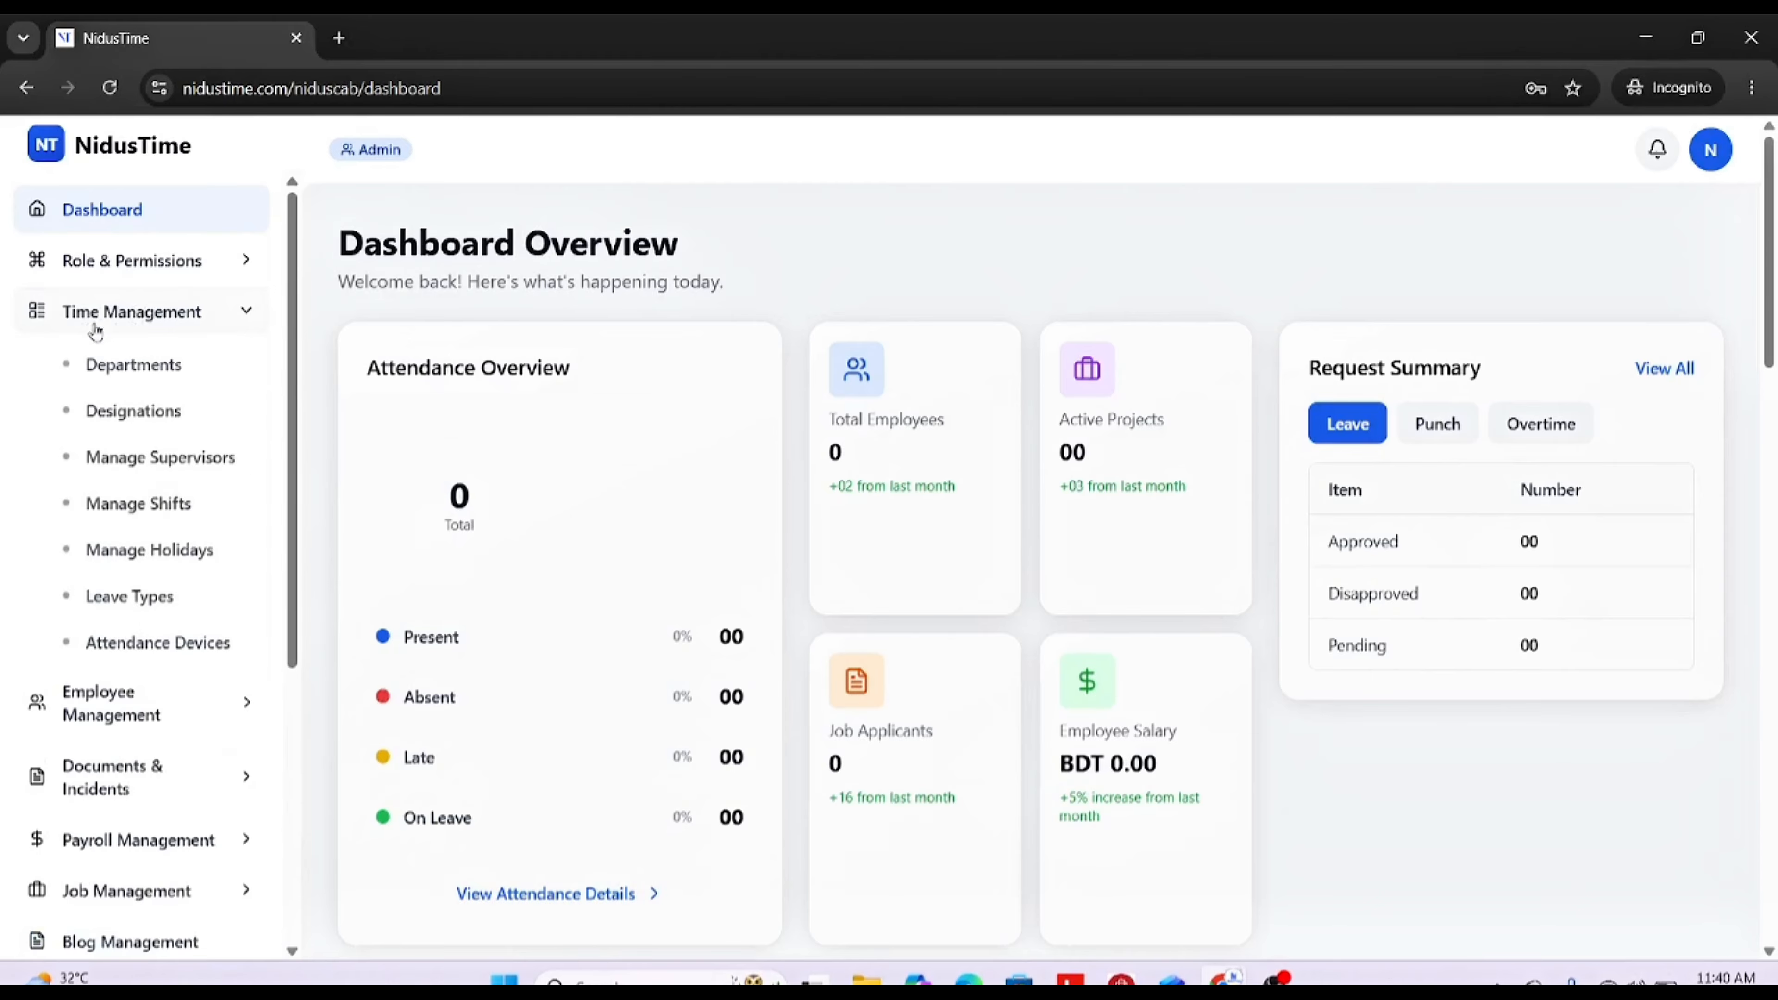
pyautogui.click(146, 365)
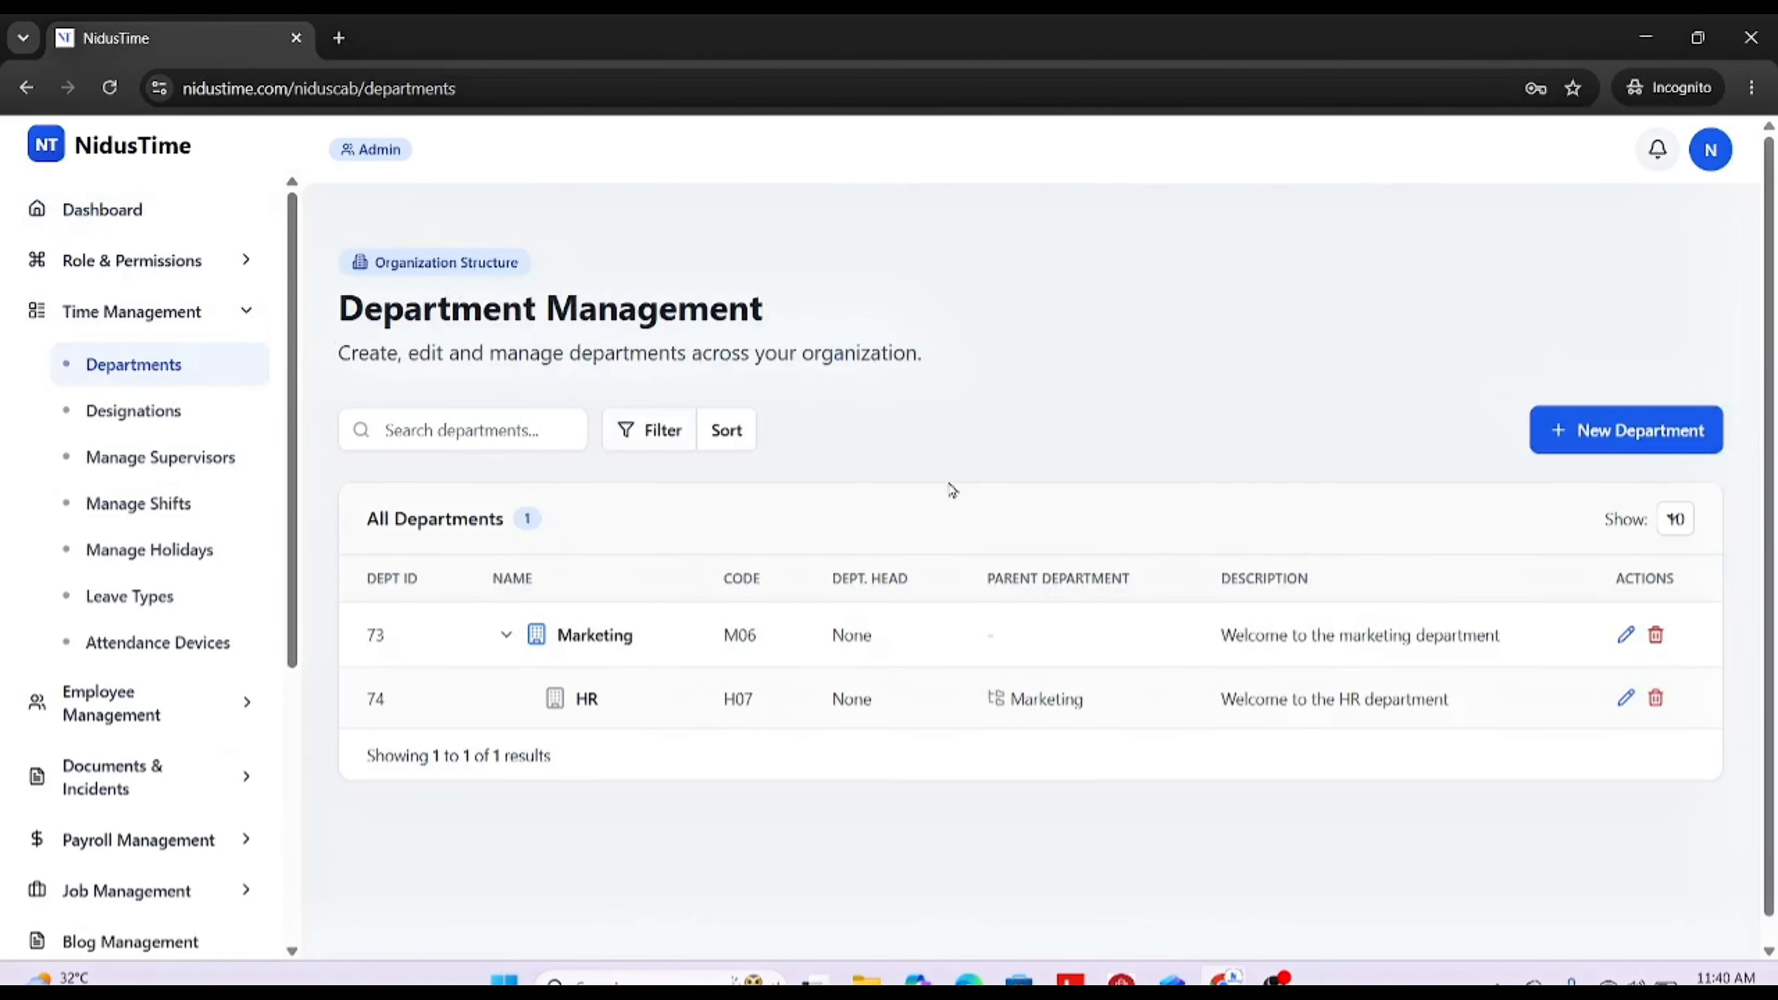
pyautogui.click(1624, 431)
pyautogui.click(739, 315)
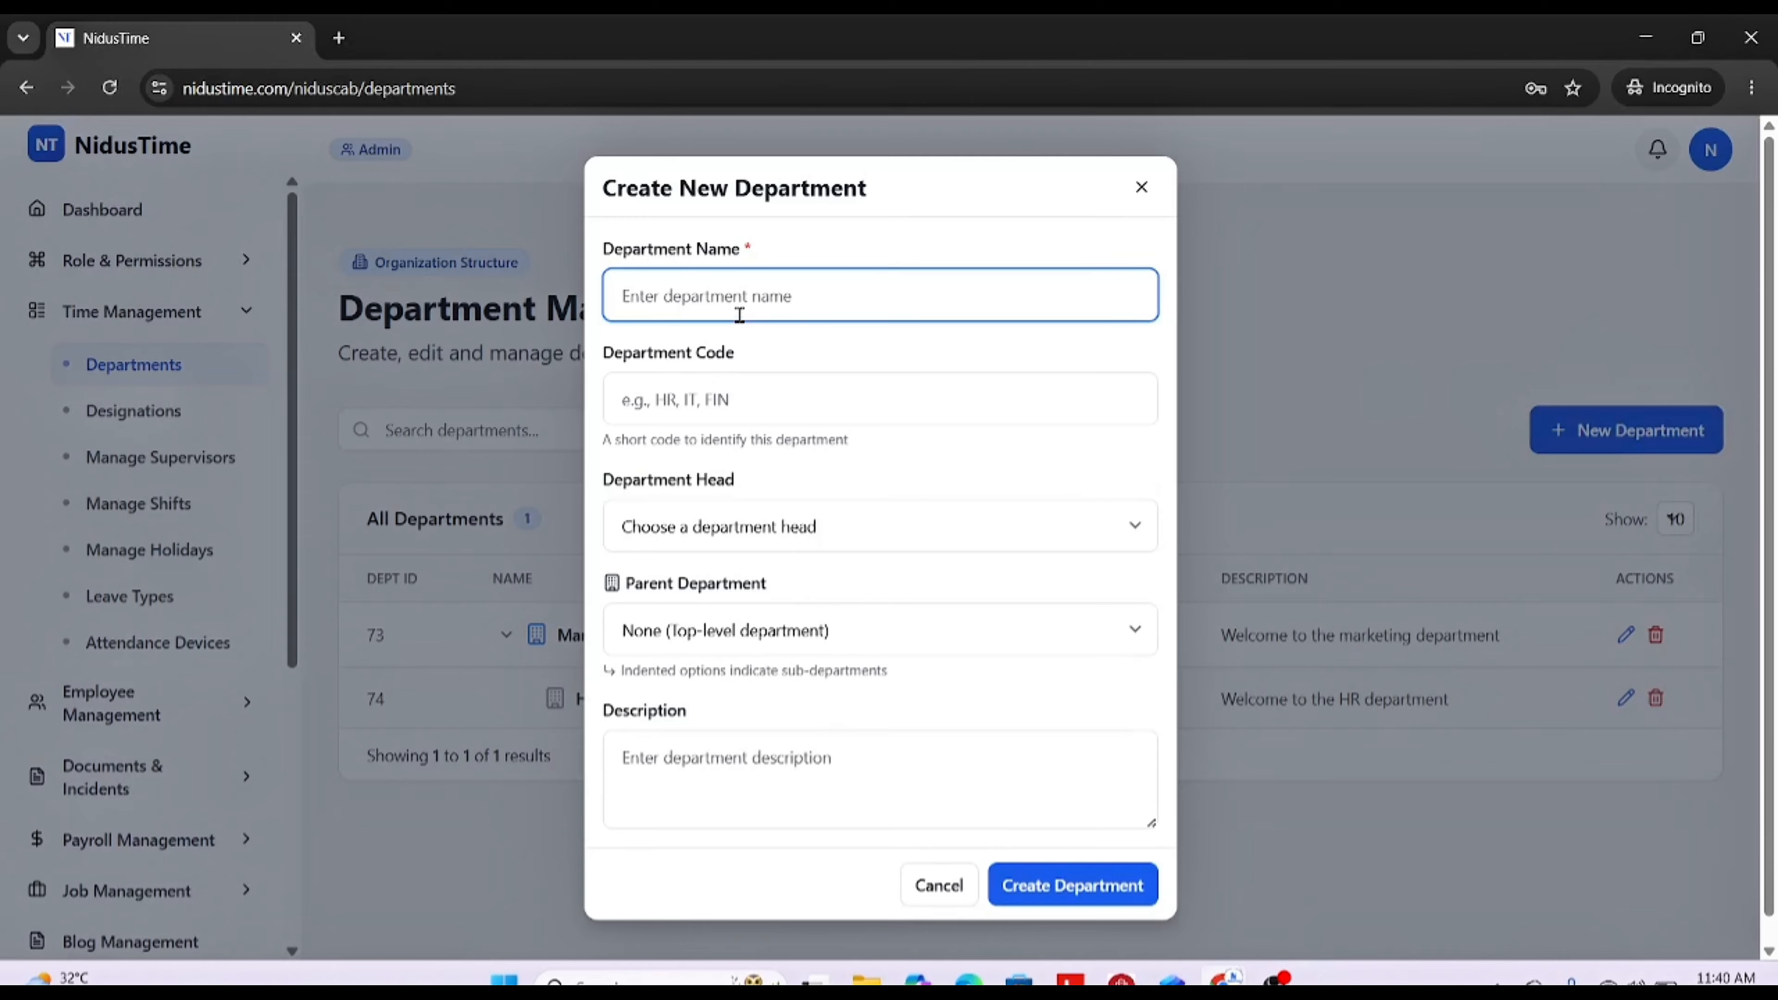
pyautogui.press('capslock')
pyautogui.write('Deve')
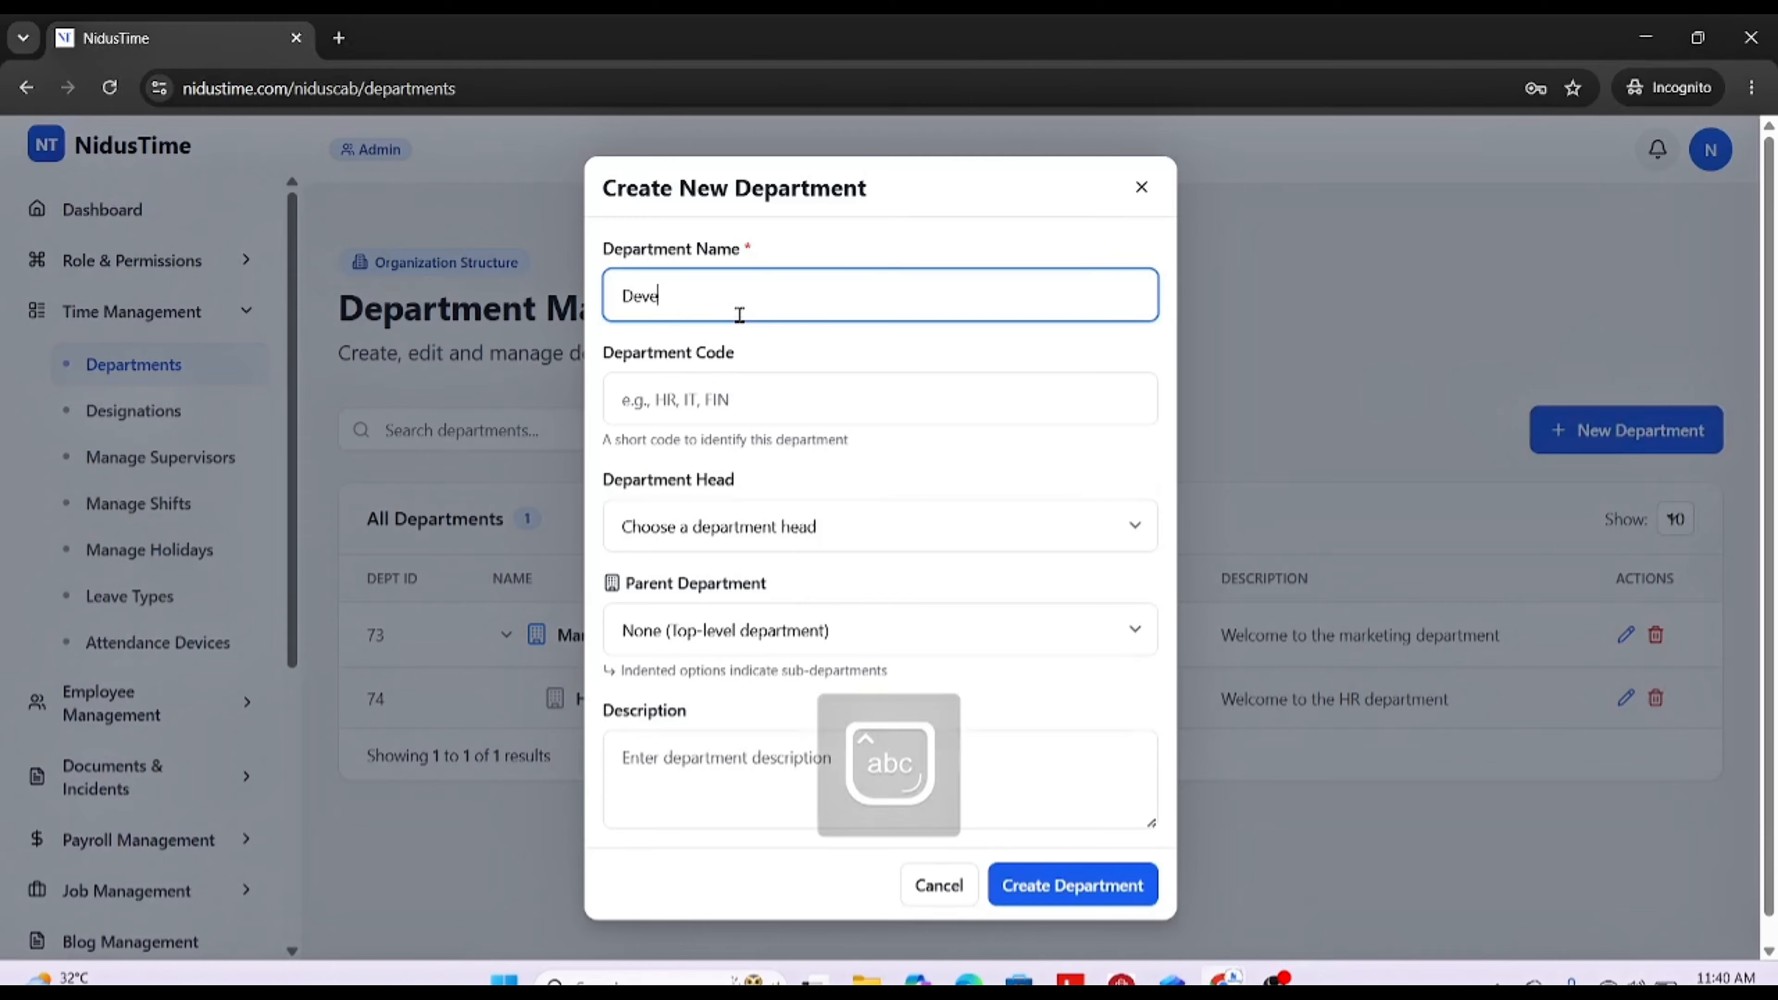
pyautogui.write('loper')
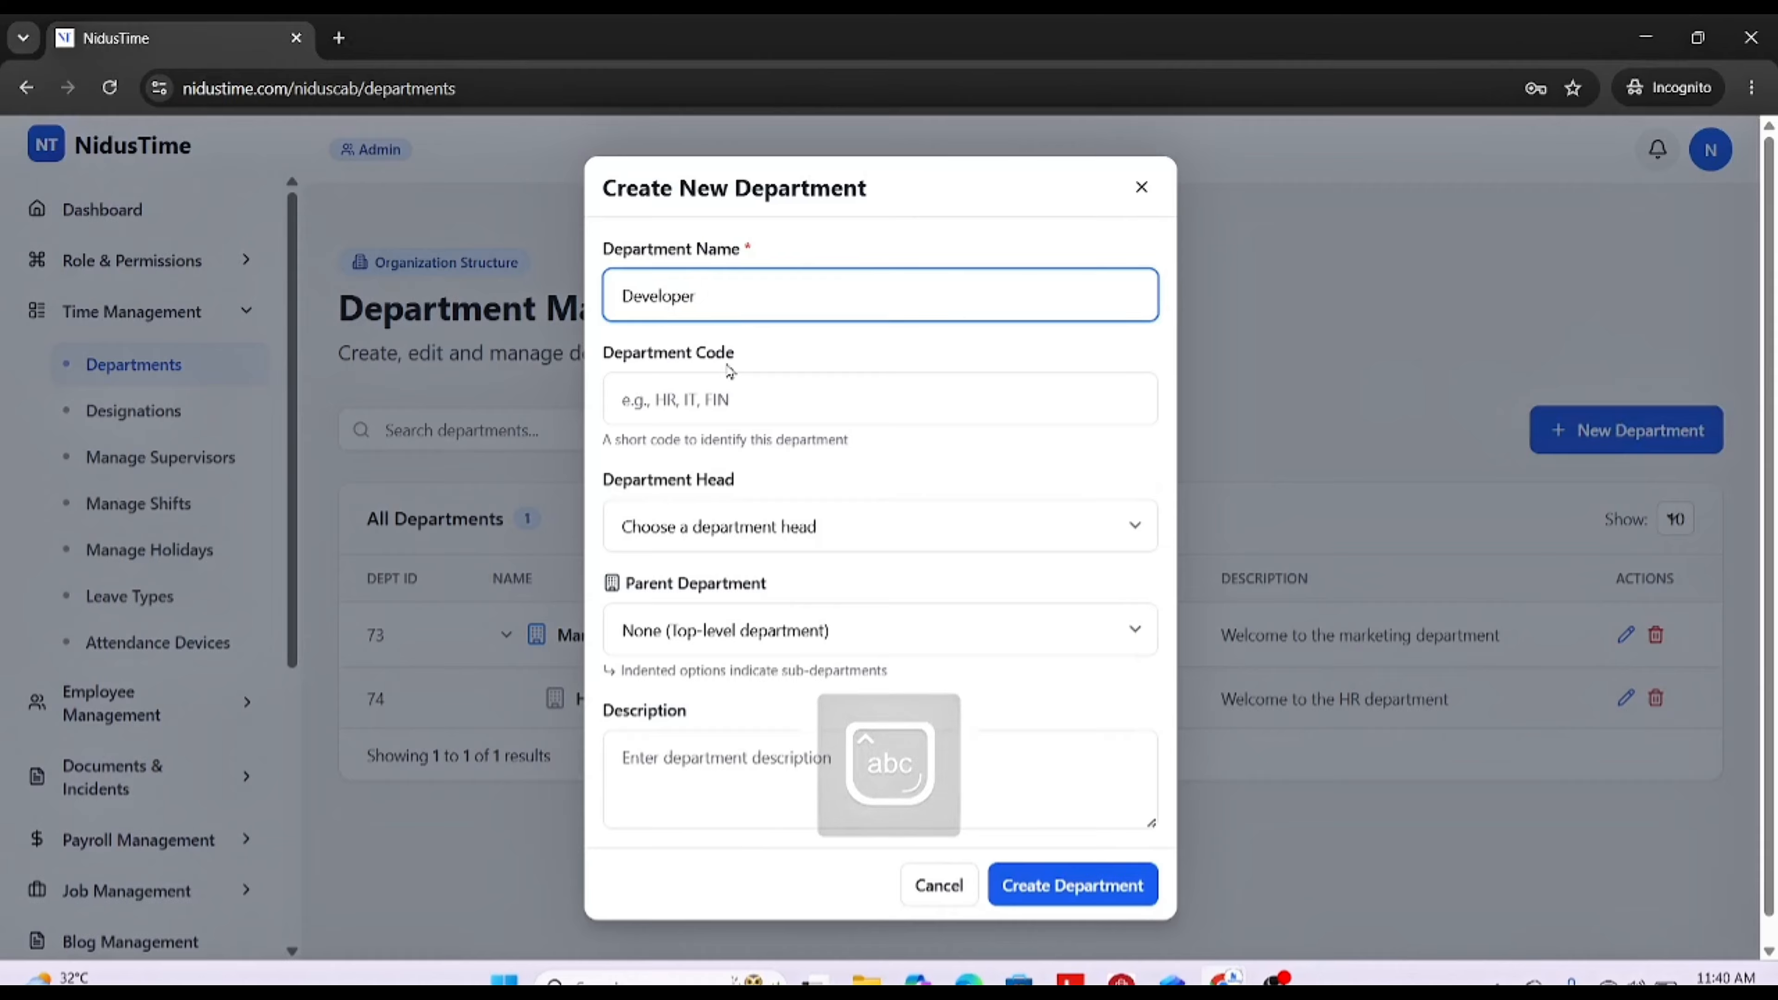
# Step: Set the new department's code to D09
pyautogui.click(725, 401)
pyautogui.press('capslock')
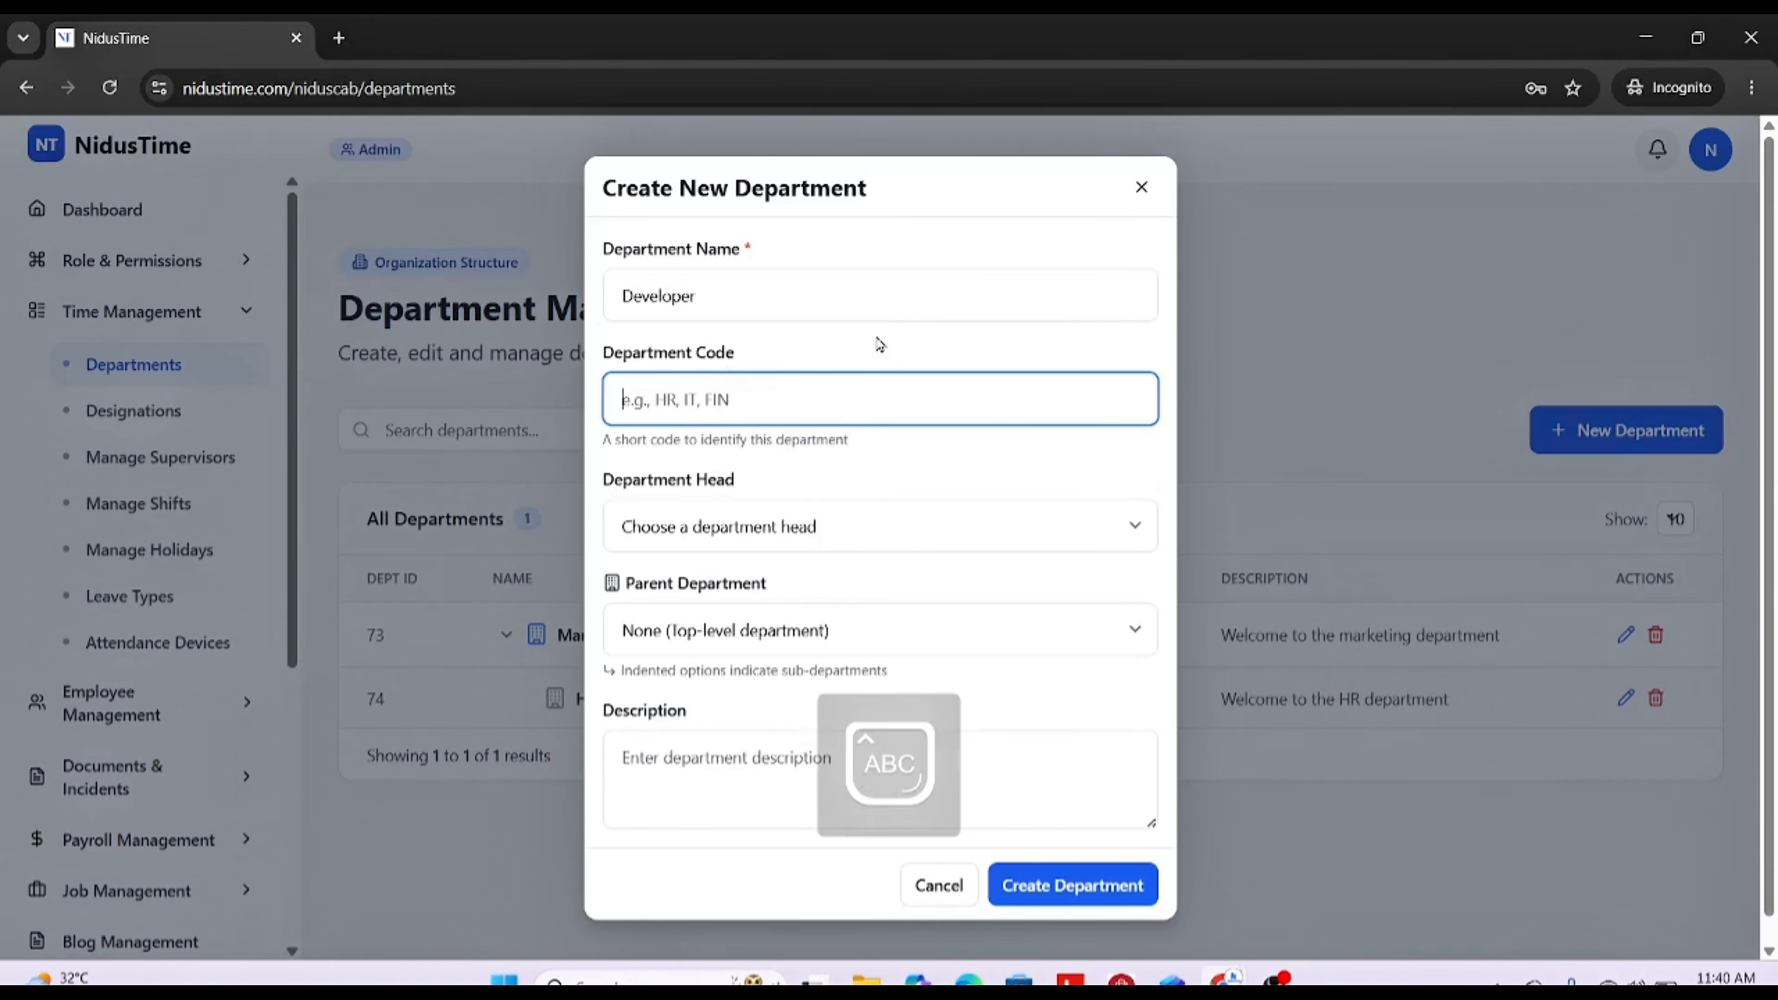
pyautogui.write('D')
pyautogui.press('capslock')
pyautogui.write('09')
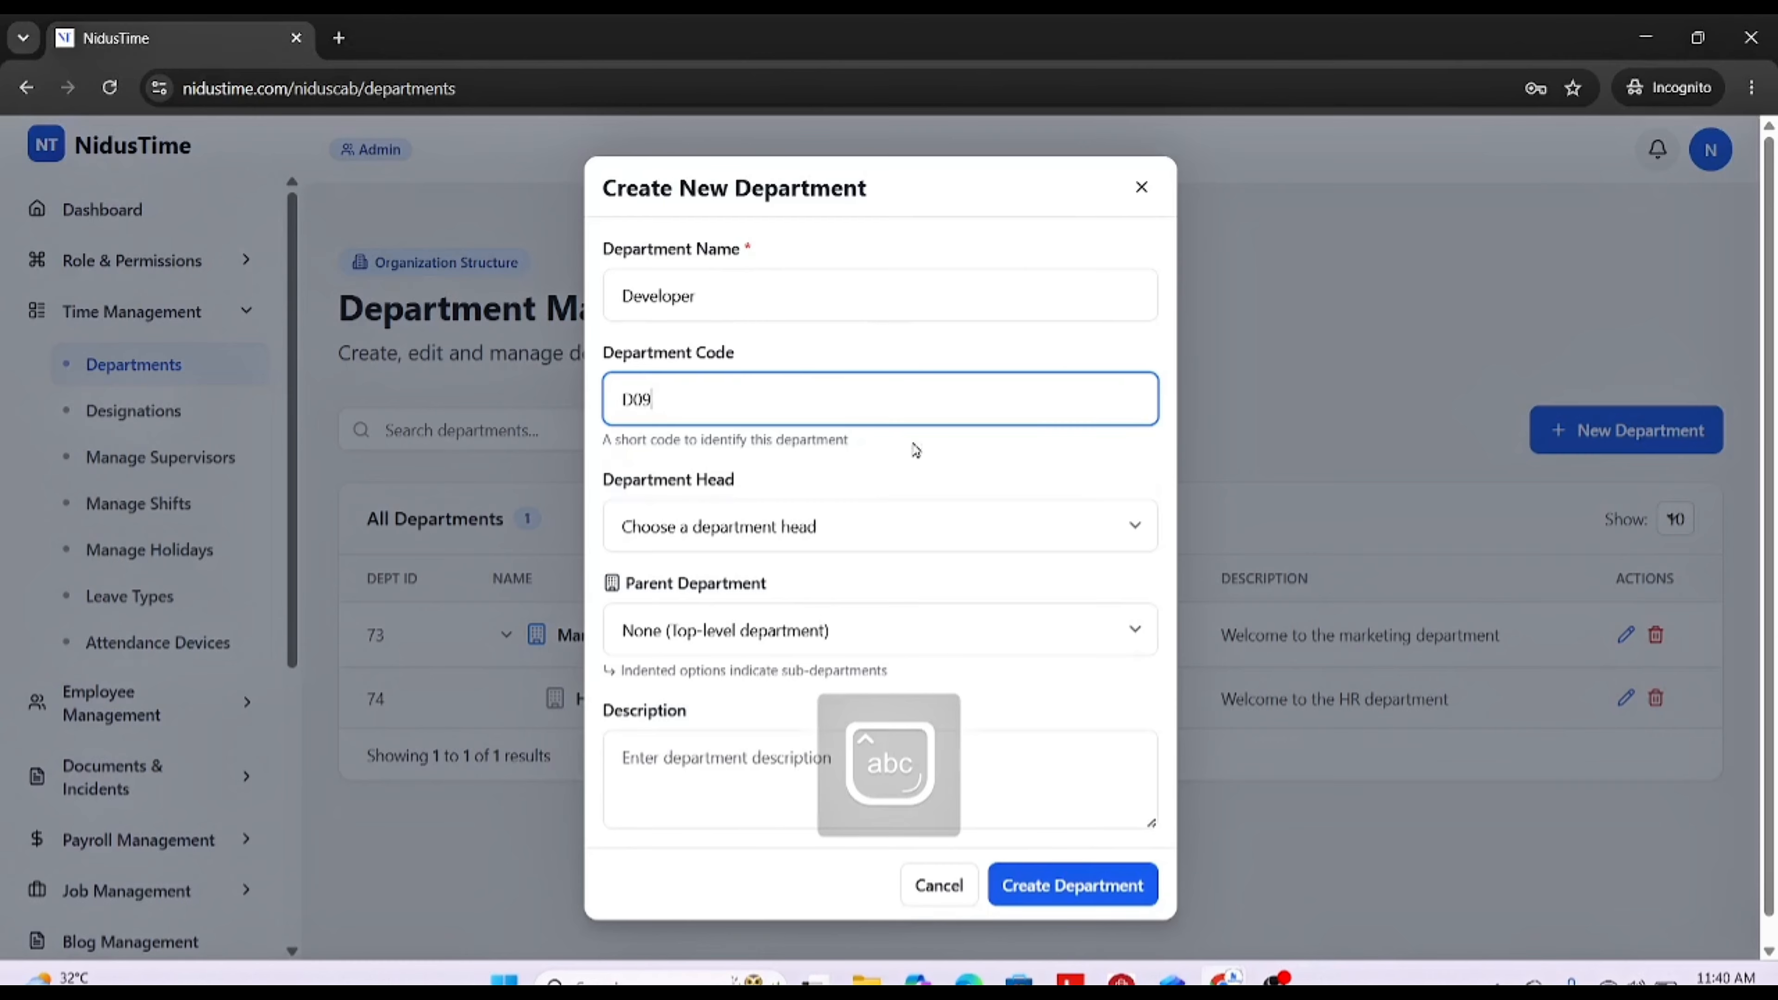
# Step: Check the department head and parent department choices, keeping the parent as None (Top-level department)
pyautogui.click(856, 533)
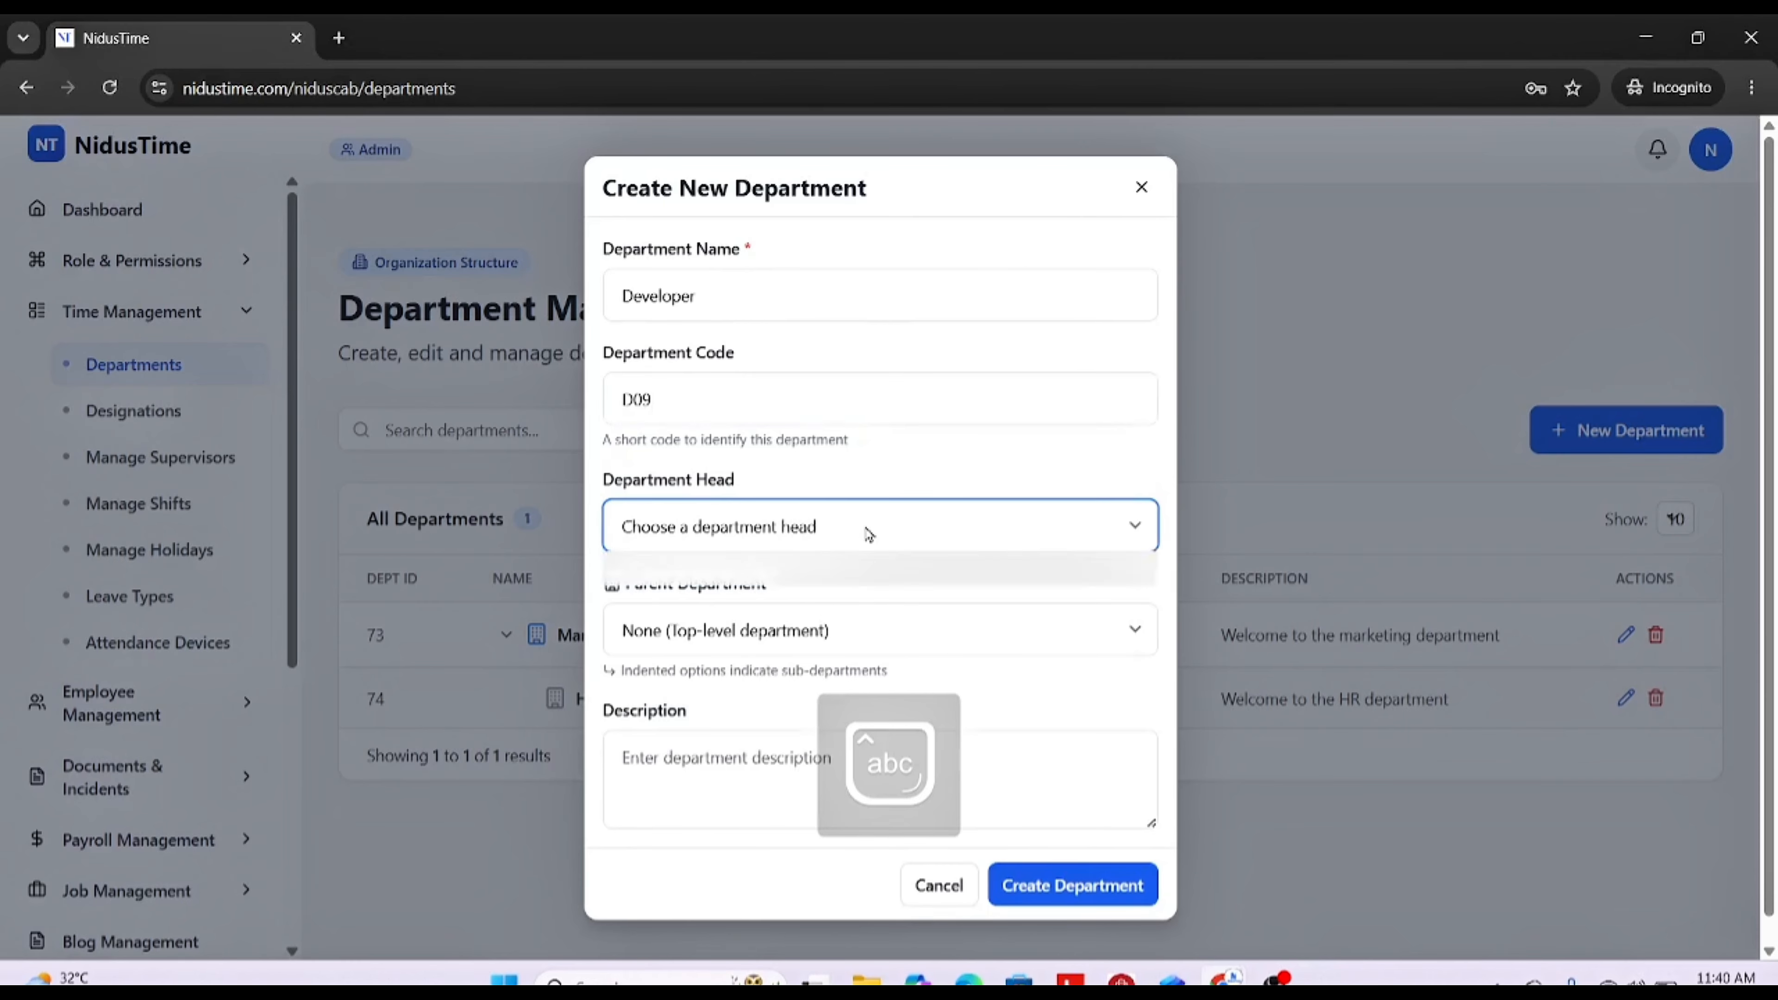
pyautogui.click(879, 462)
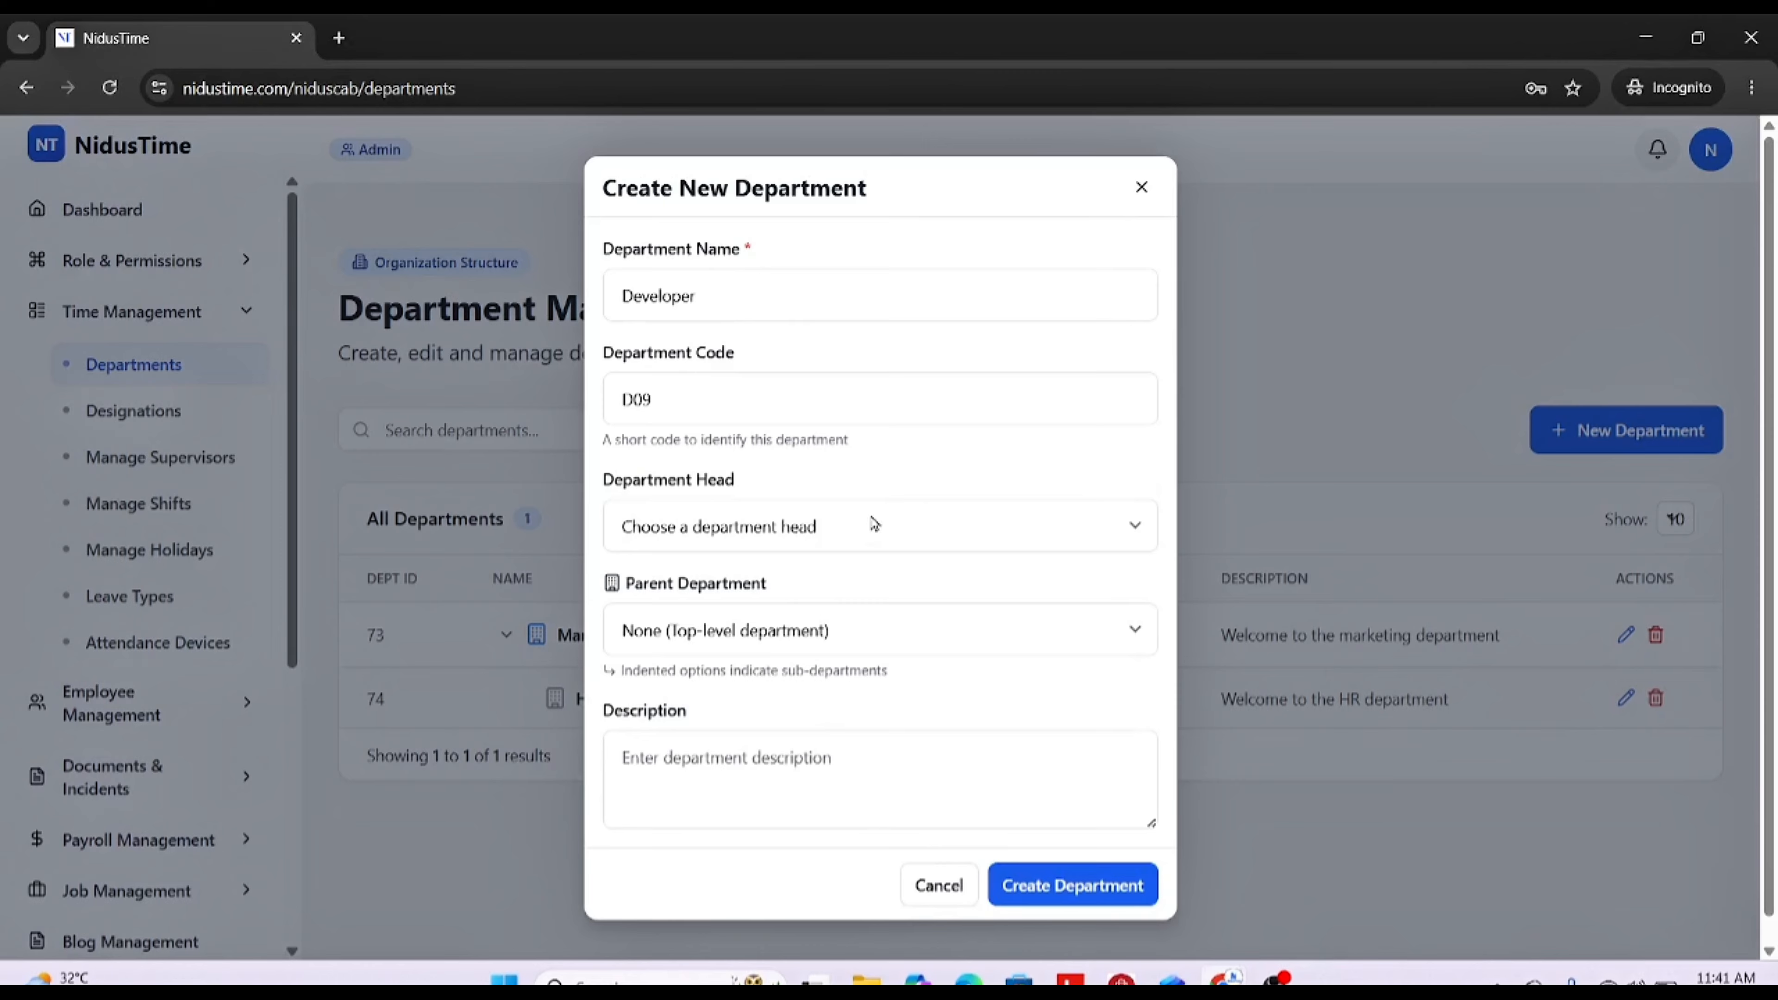
pyautogui.click(748, 632)
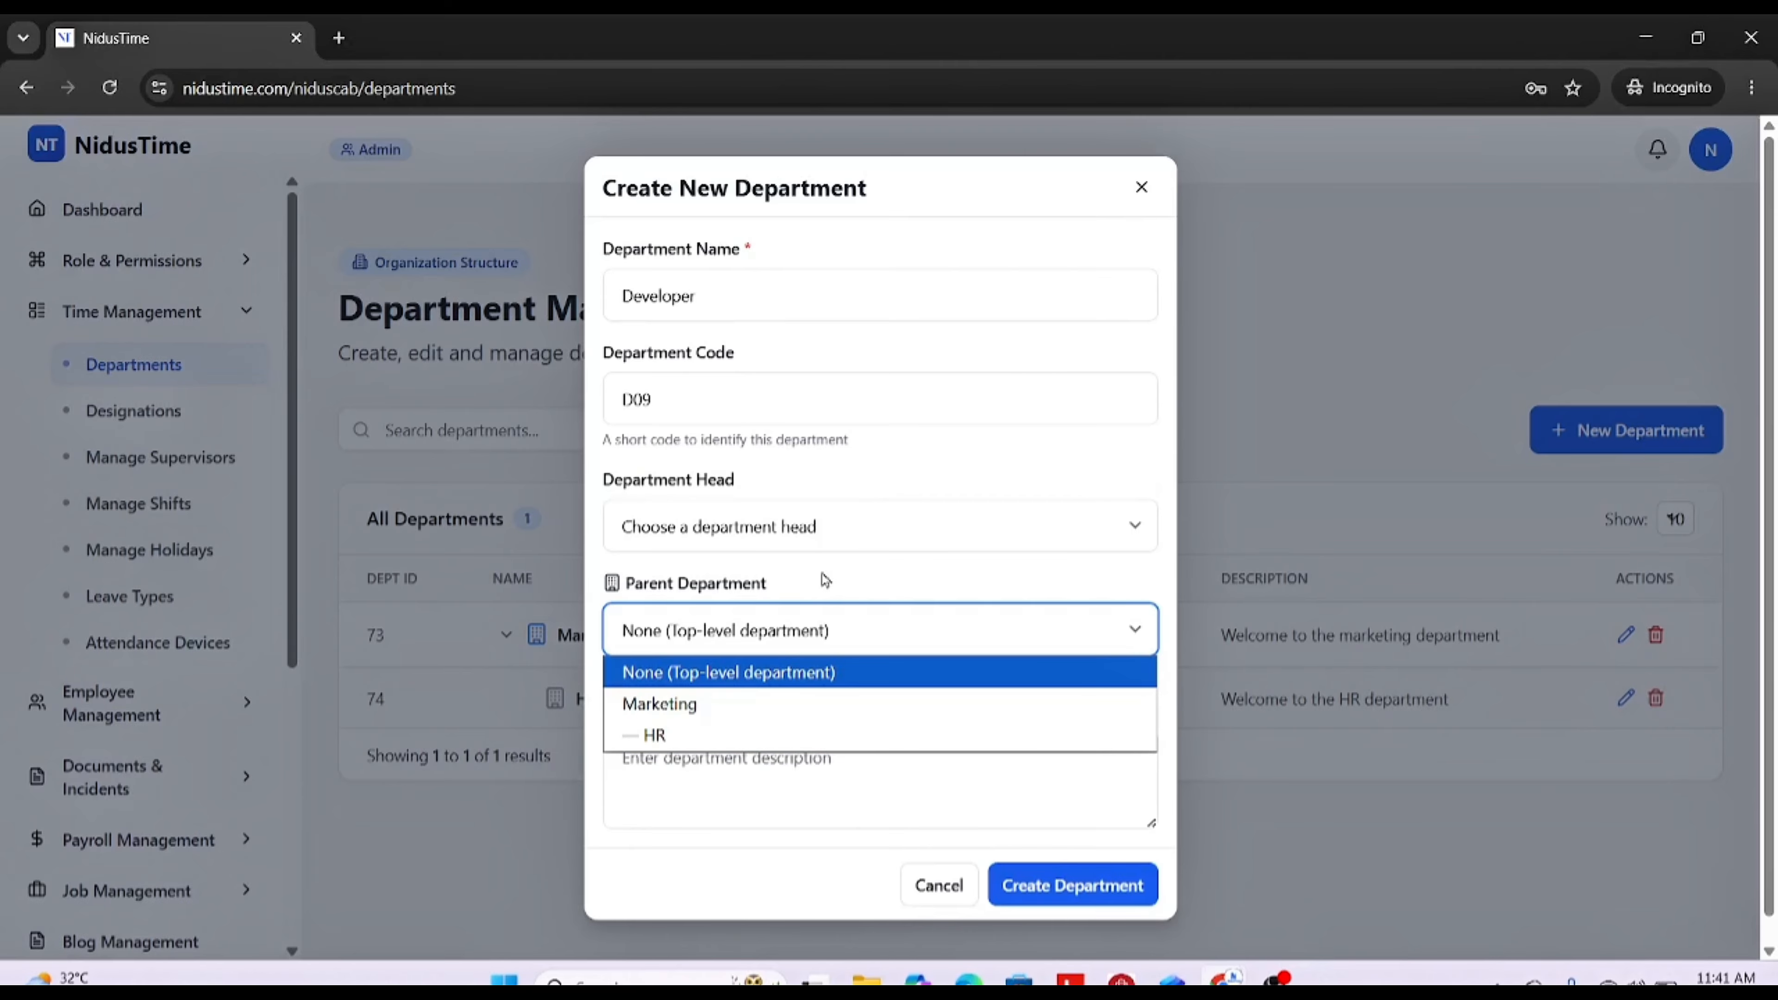
pyautogui.click(812, 585)
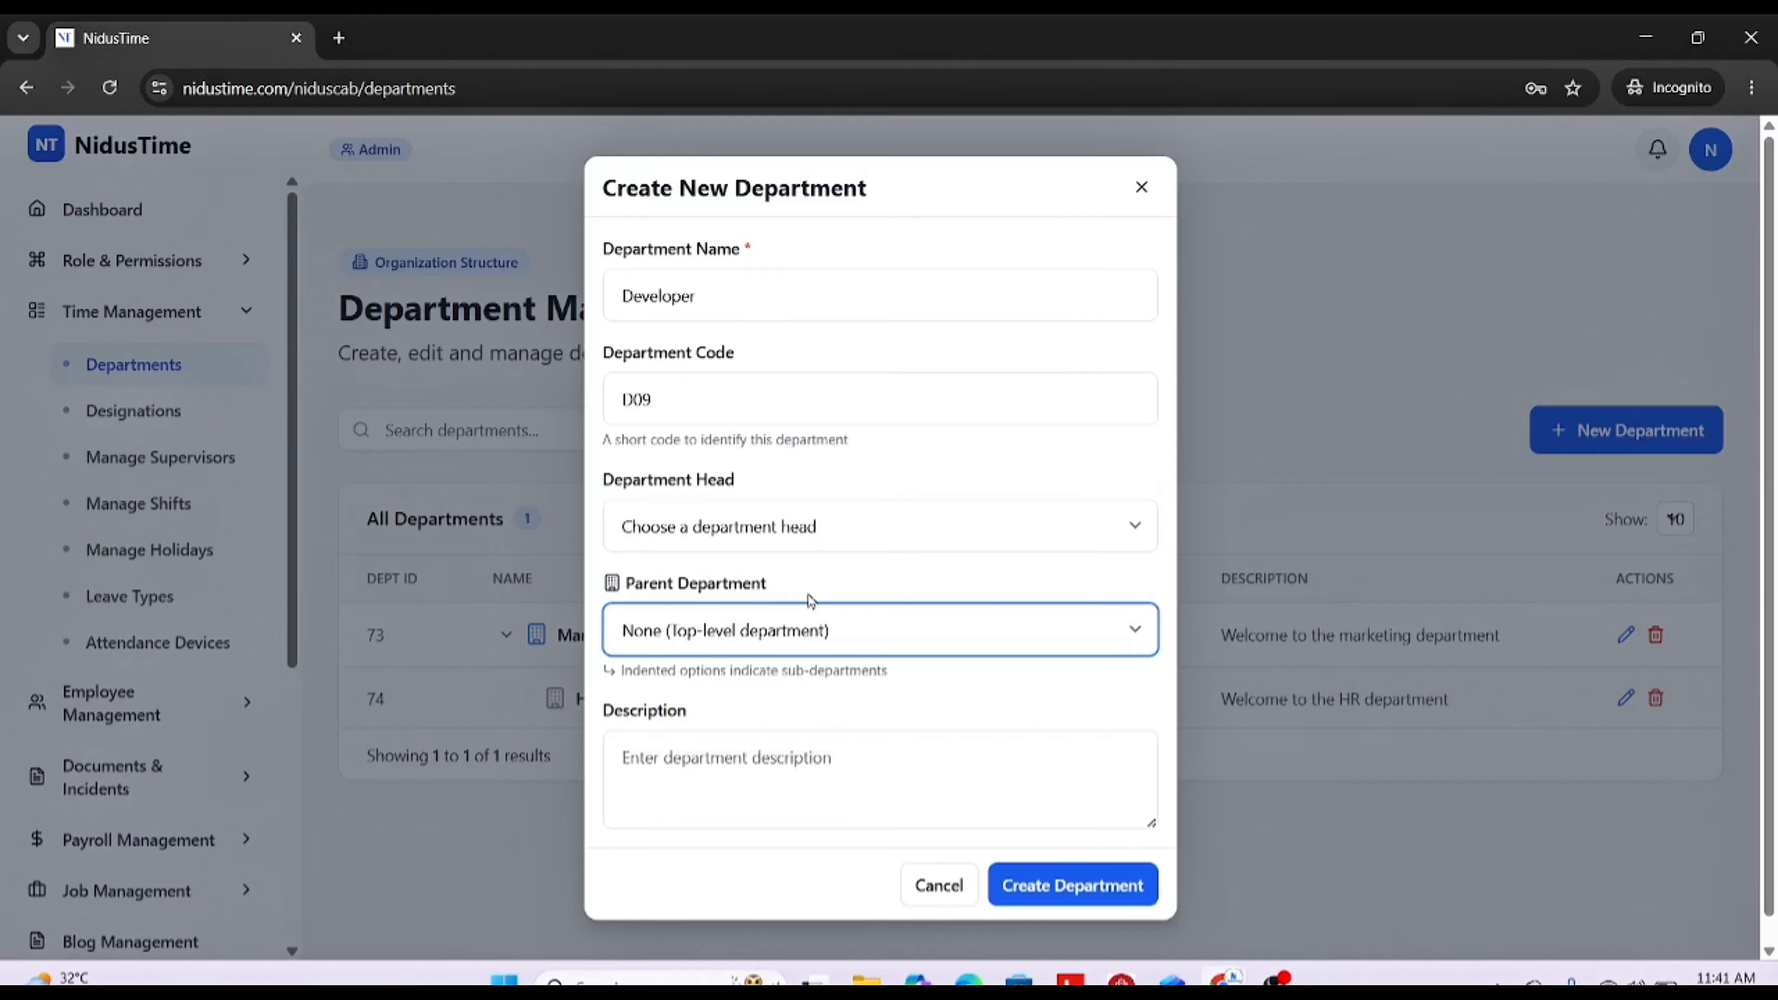
# Step: Describe the department as "Welcome to the developer department" and create it
pyautogui.click(784, 773)
pyautogui.press('capslock')
pyautogui.write('W')
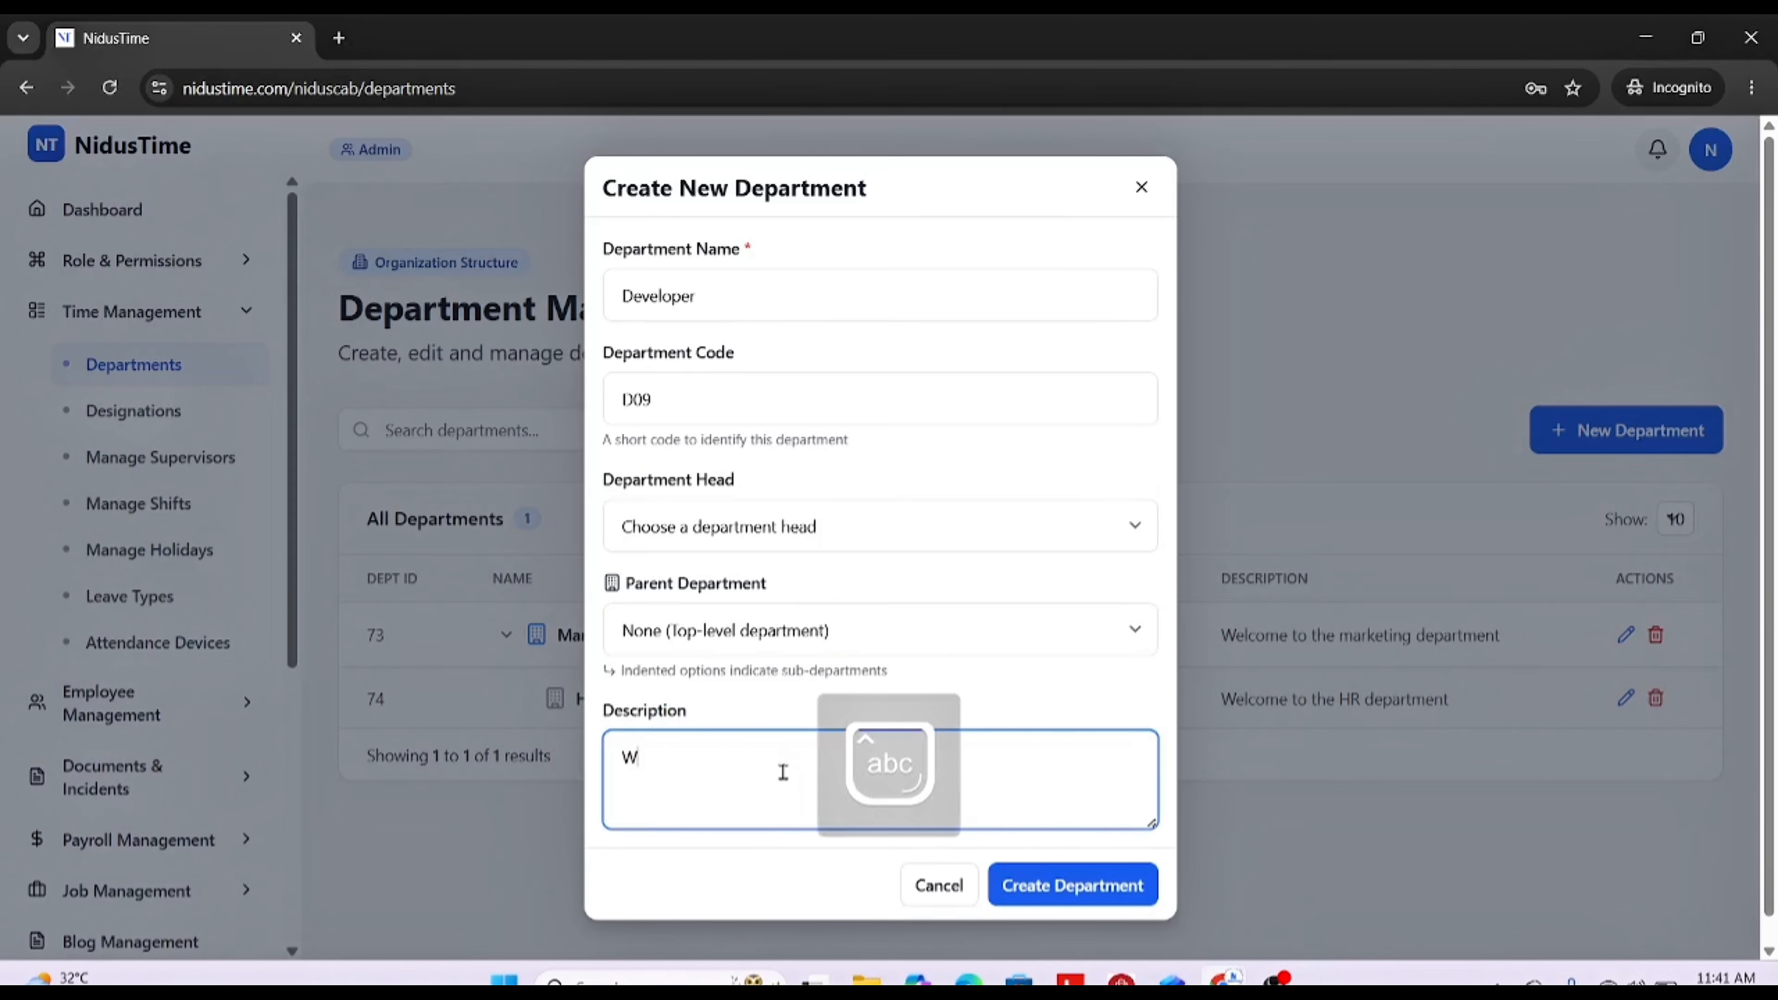
pyautogui.write('elcome to the developer depa')
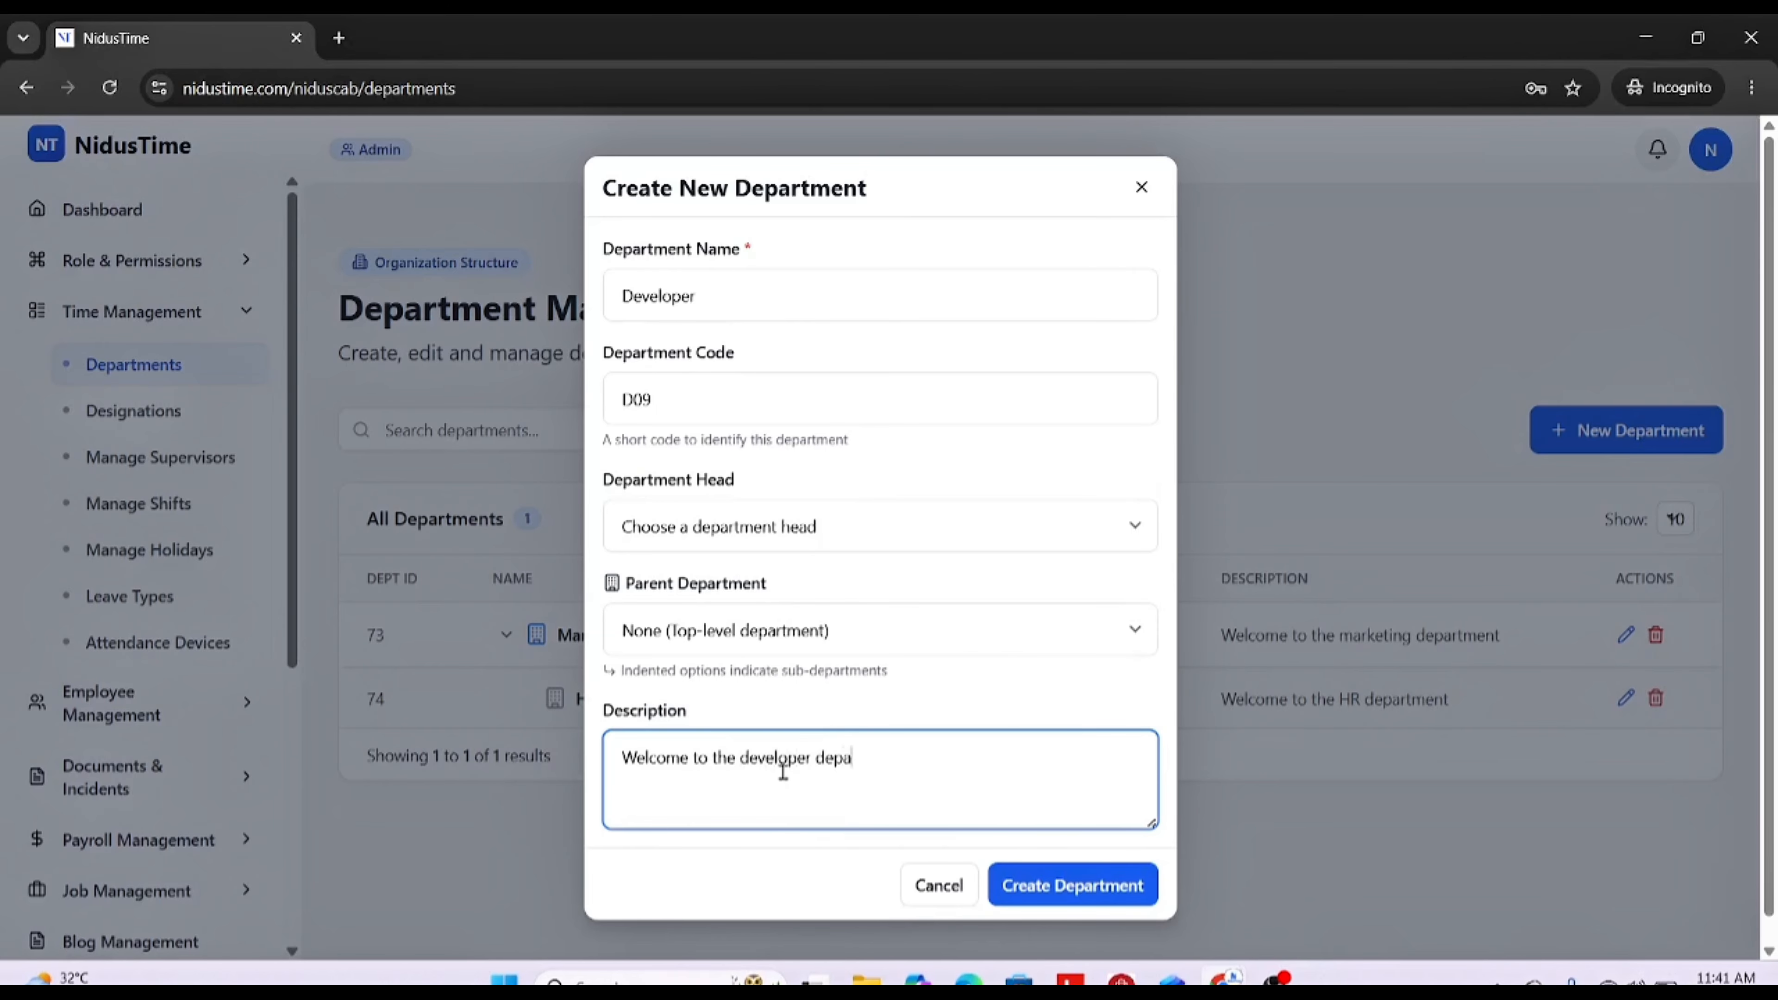
pyautogui.write('rtment')
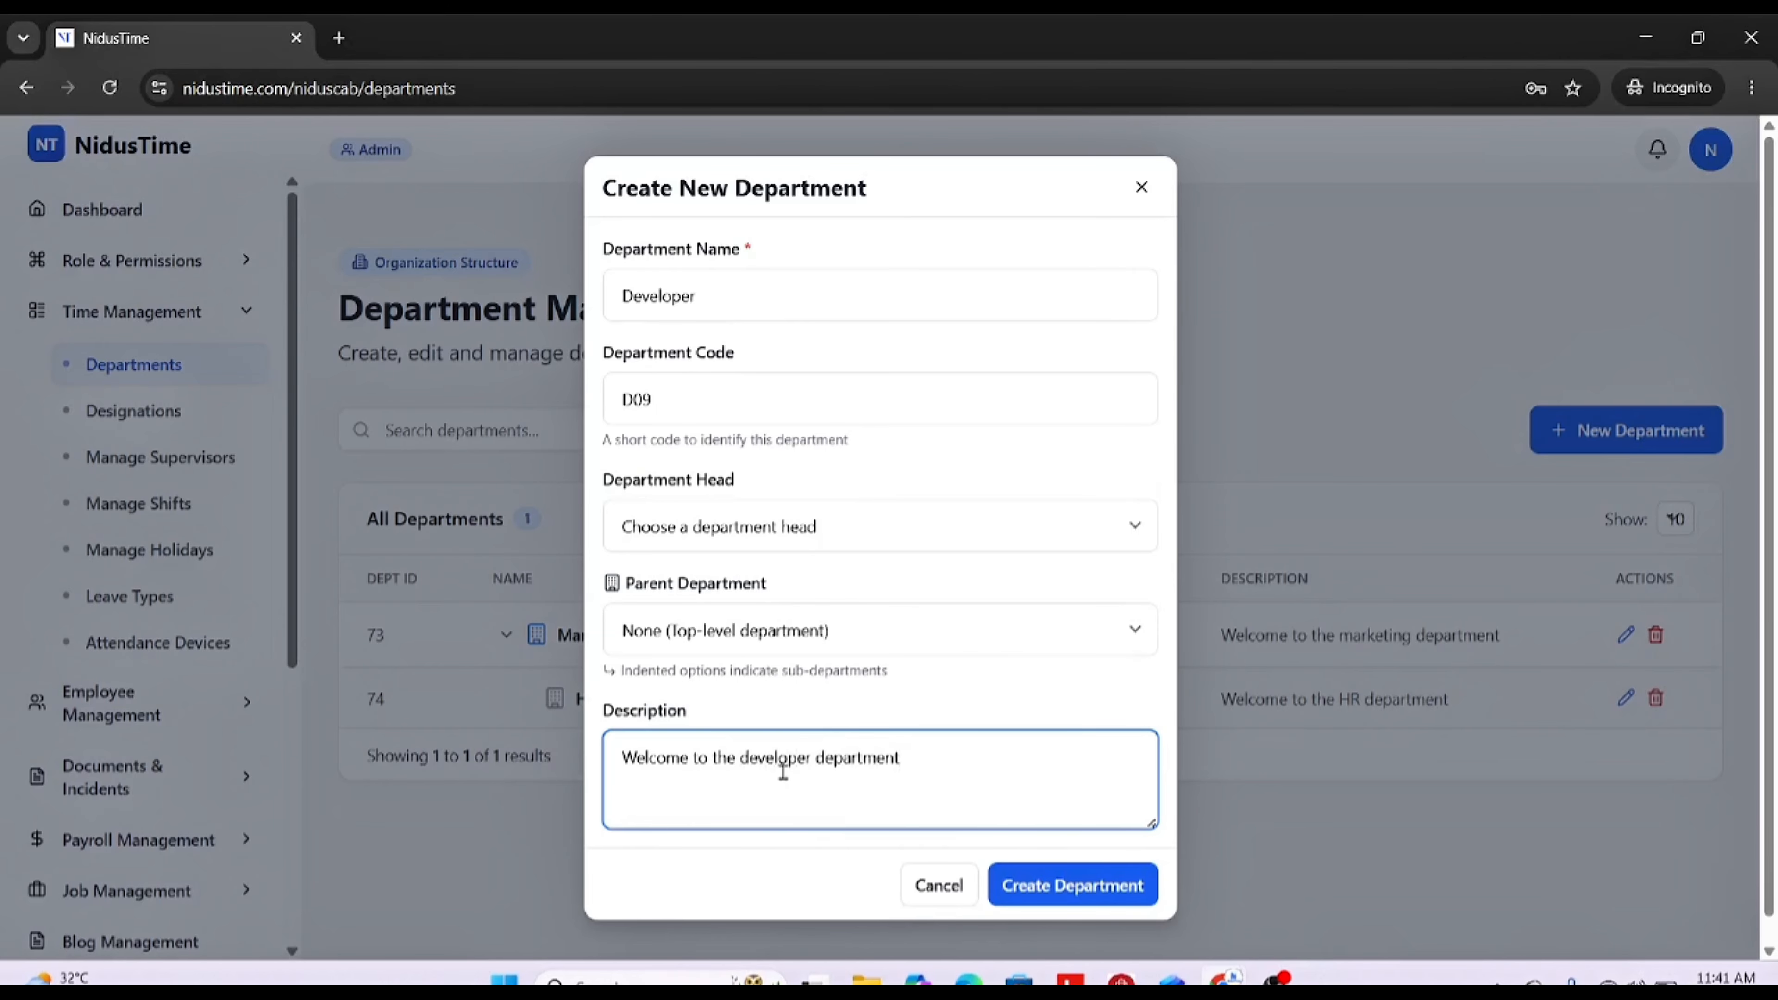
pyautogui.click(1001, 885)
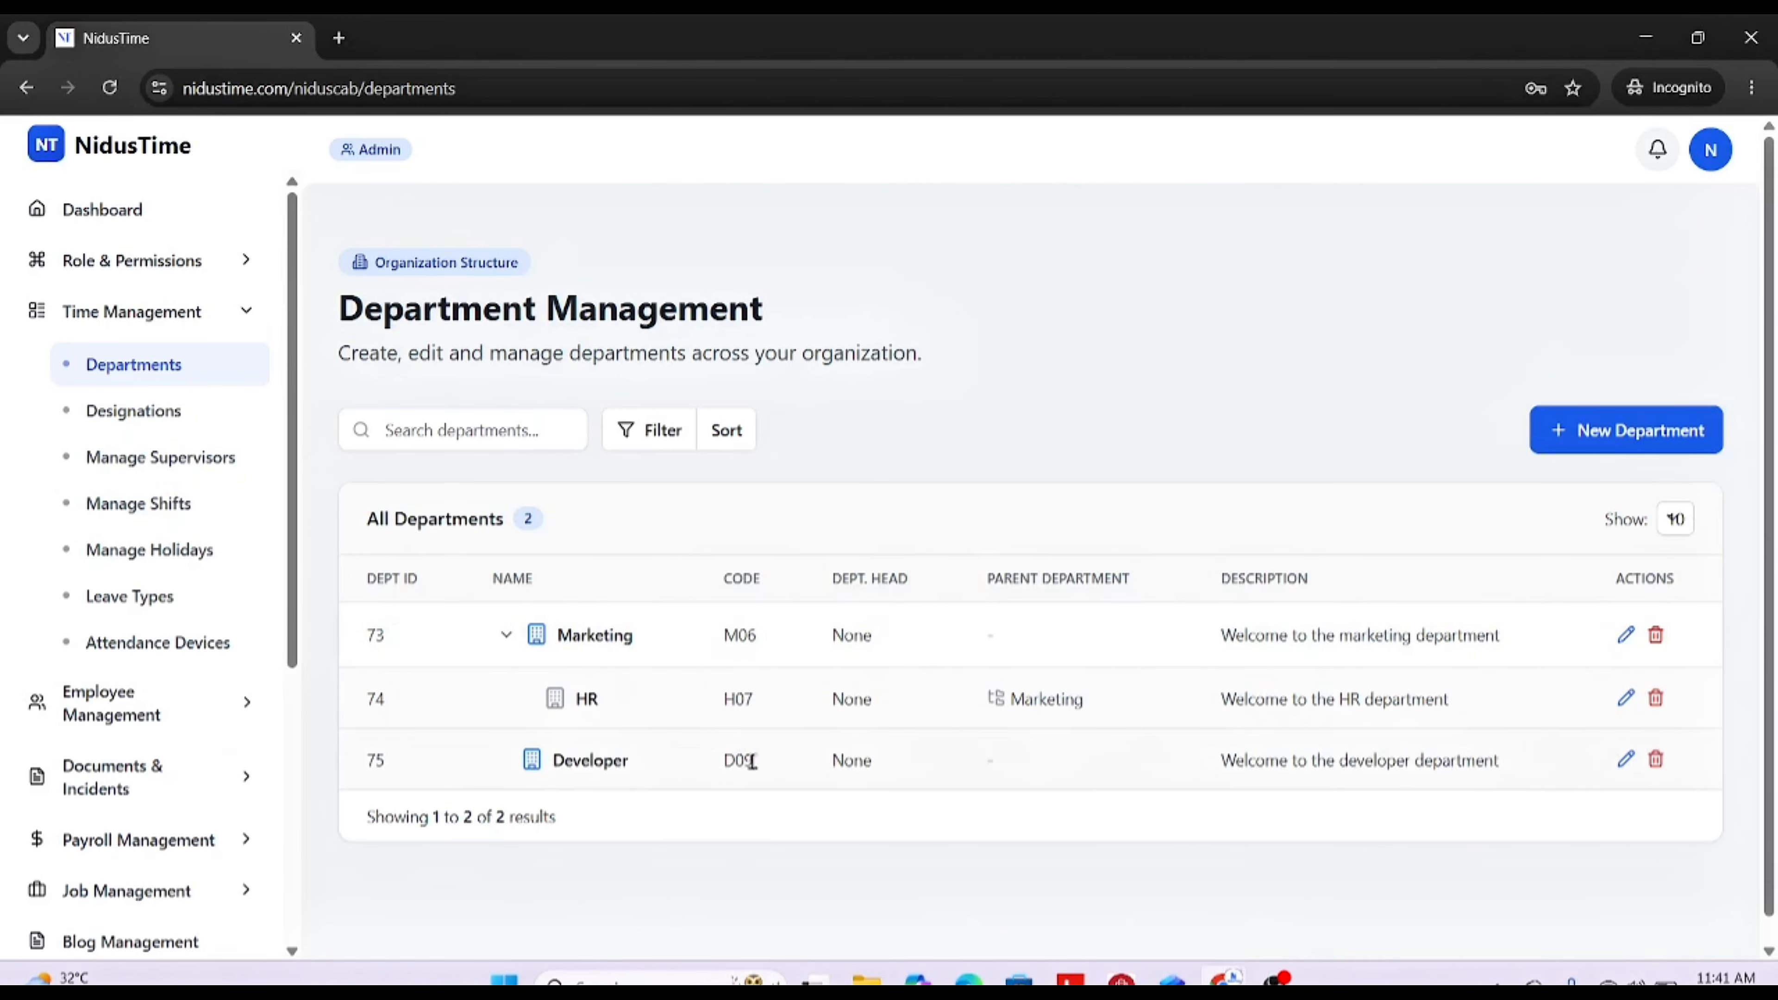
# Step: Start a new job designation titled Senior Developer
pyautogui.click(151, 424)
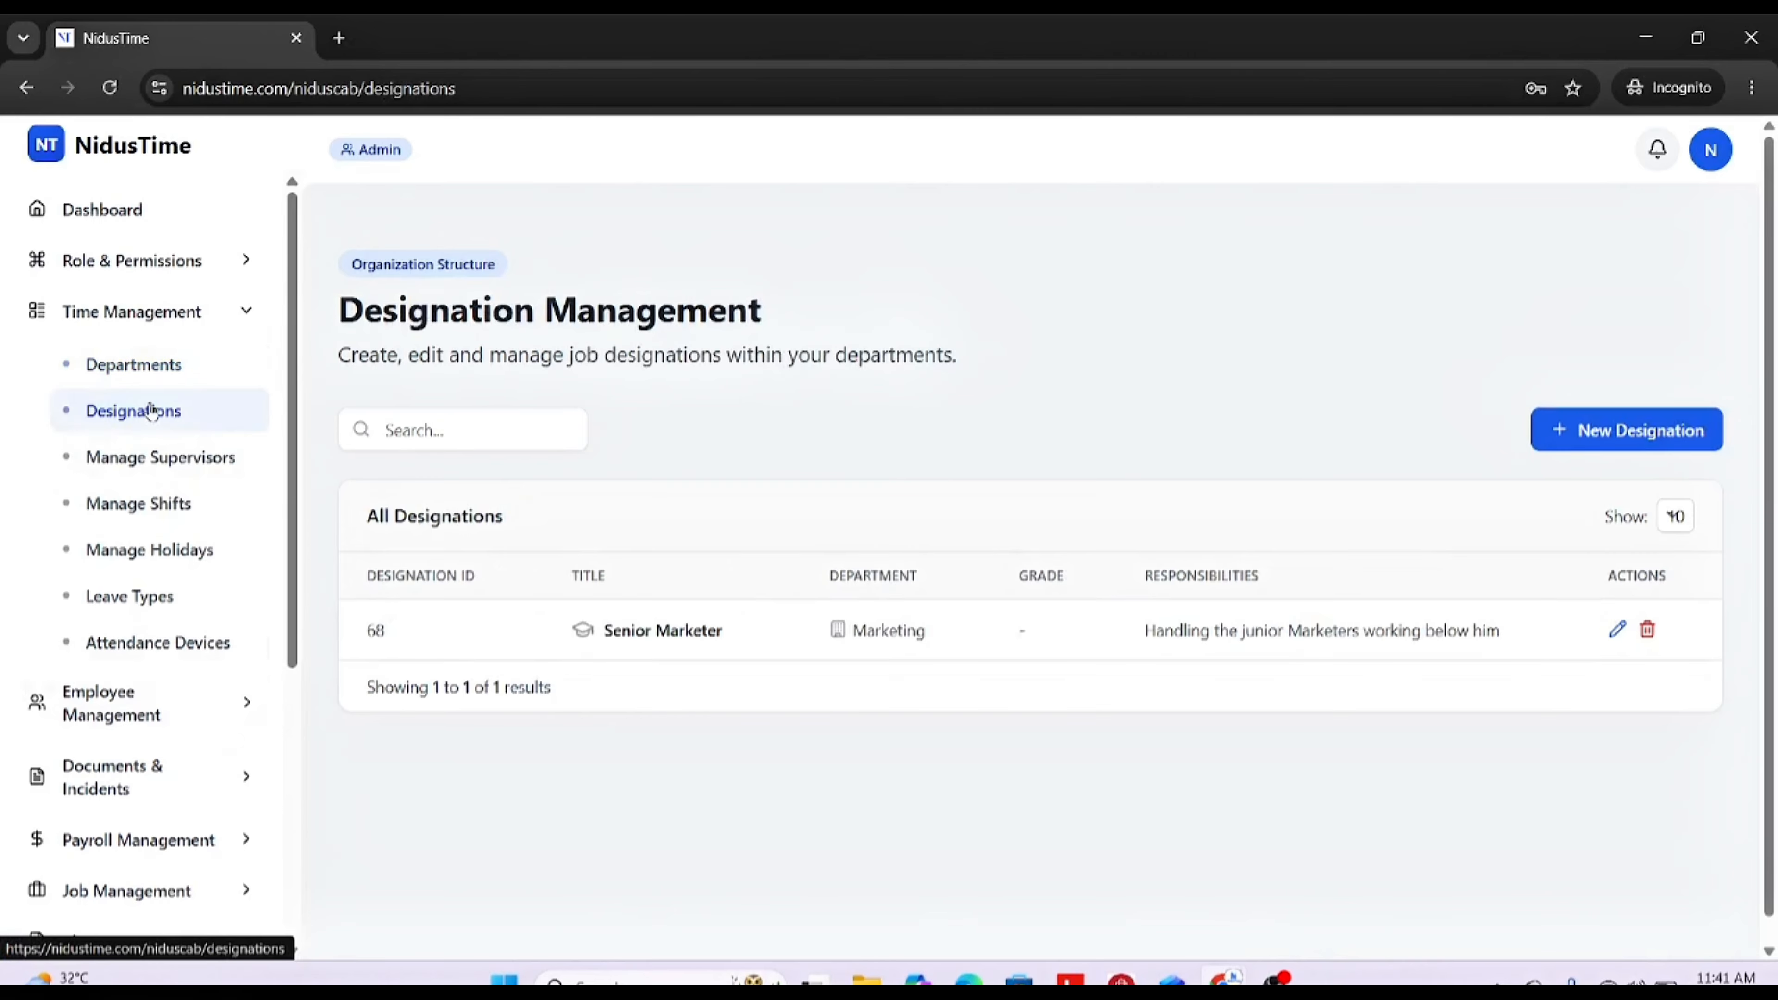
pyautogui.click(1609, 422)
pyautogui.click(723, 335)
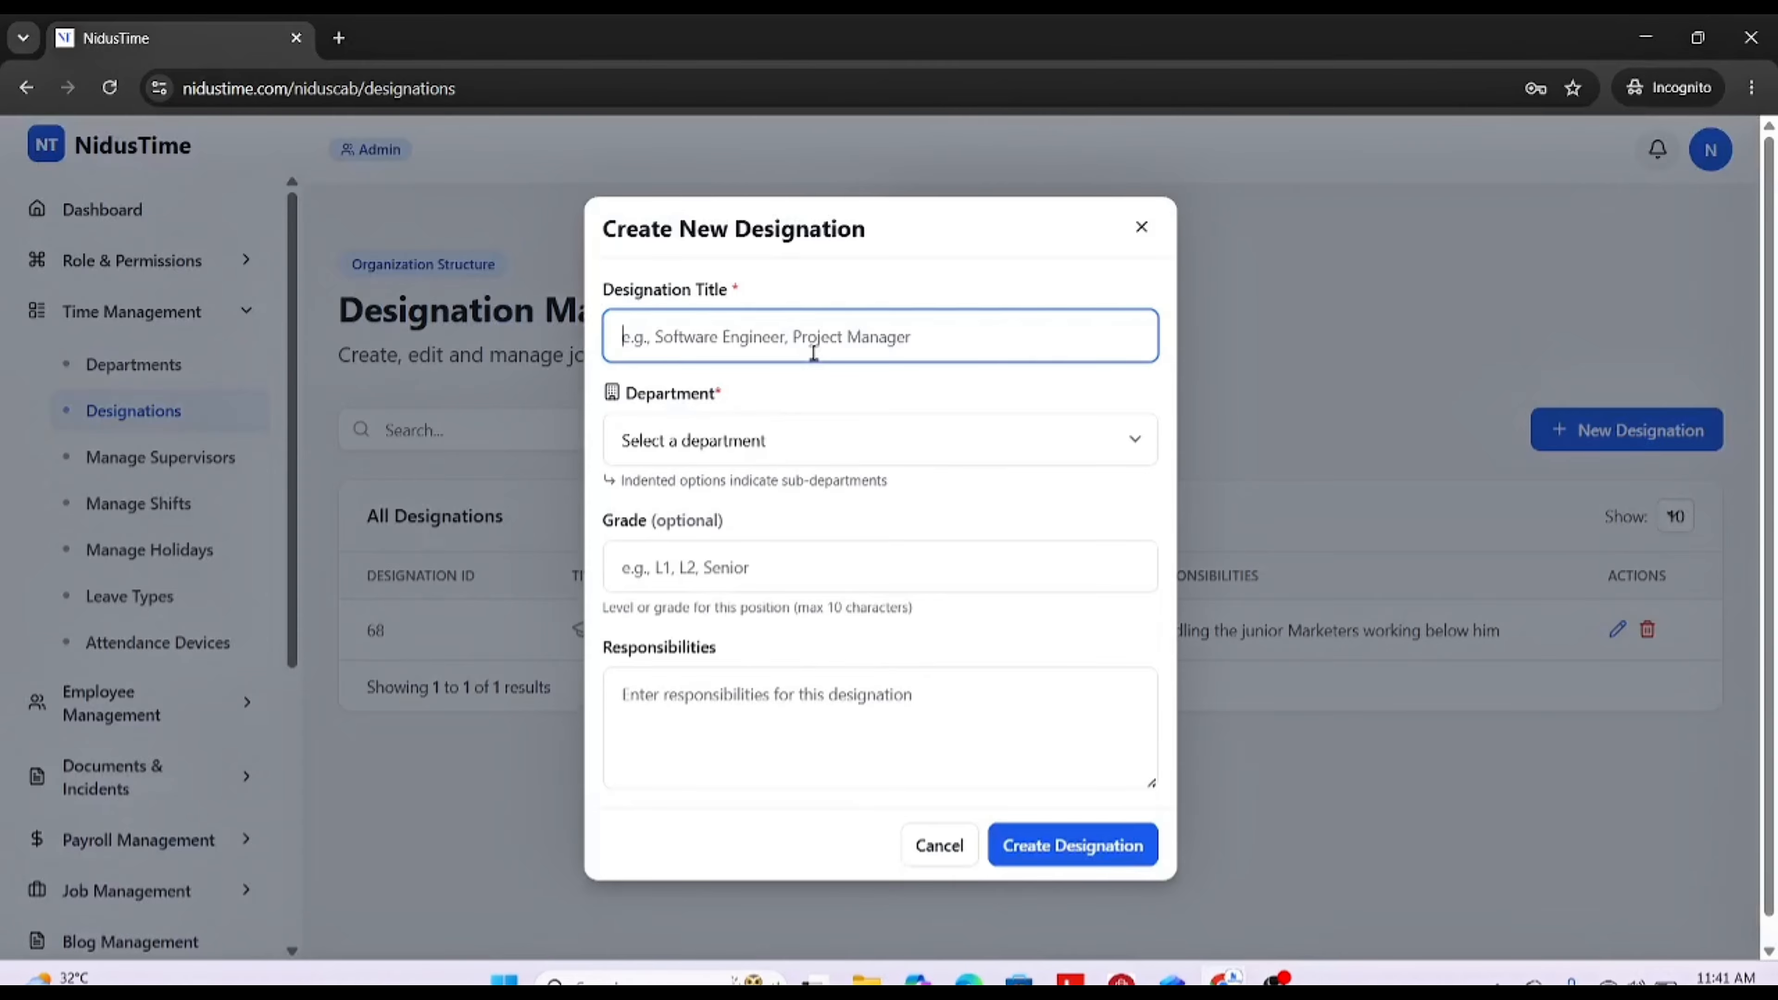
pyautogui.press('capslock')
pyautogui.write('Senior ')
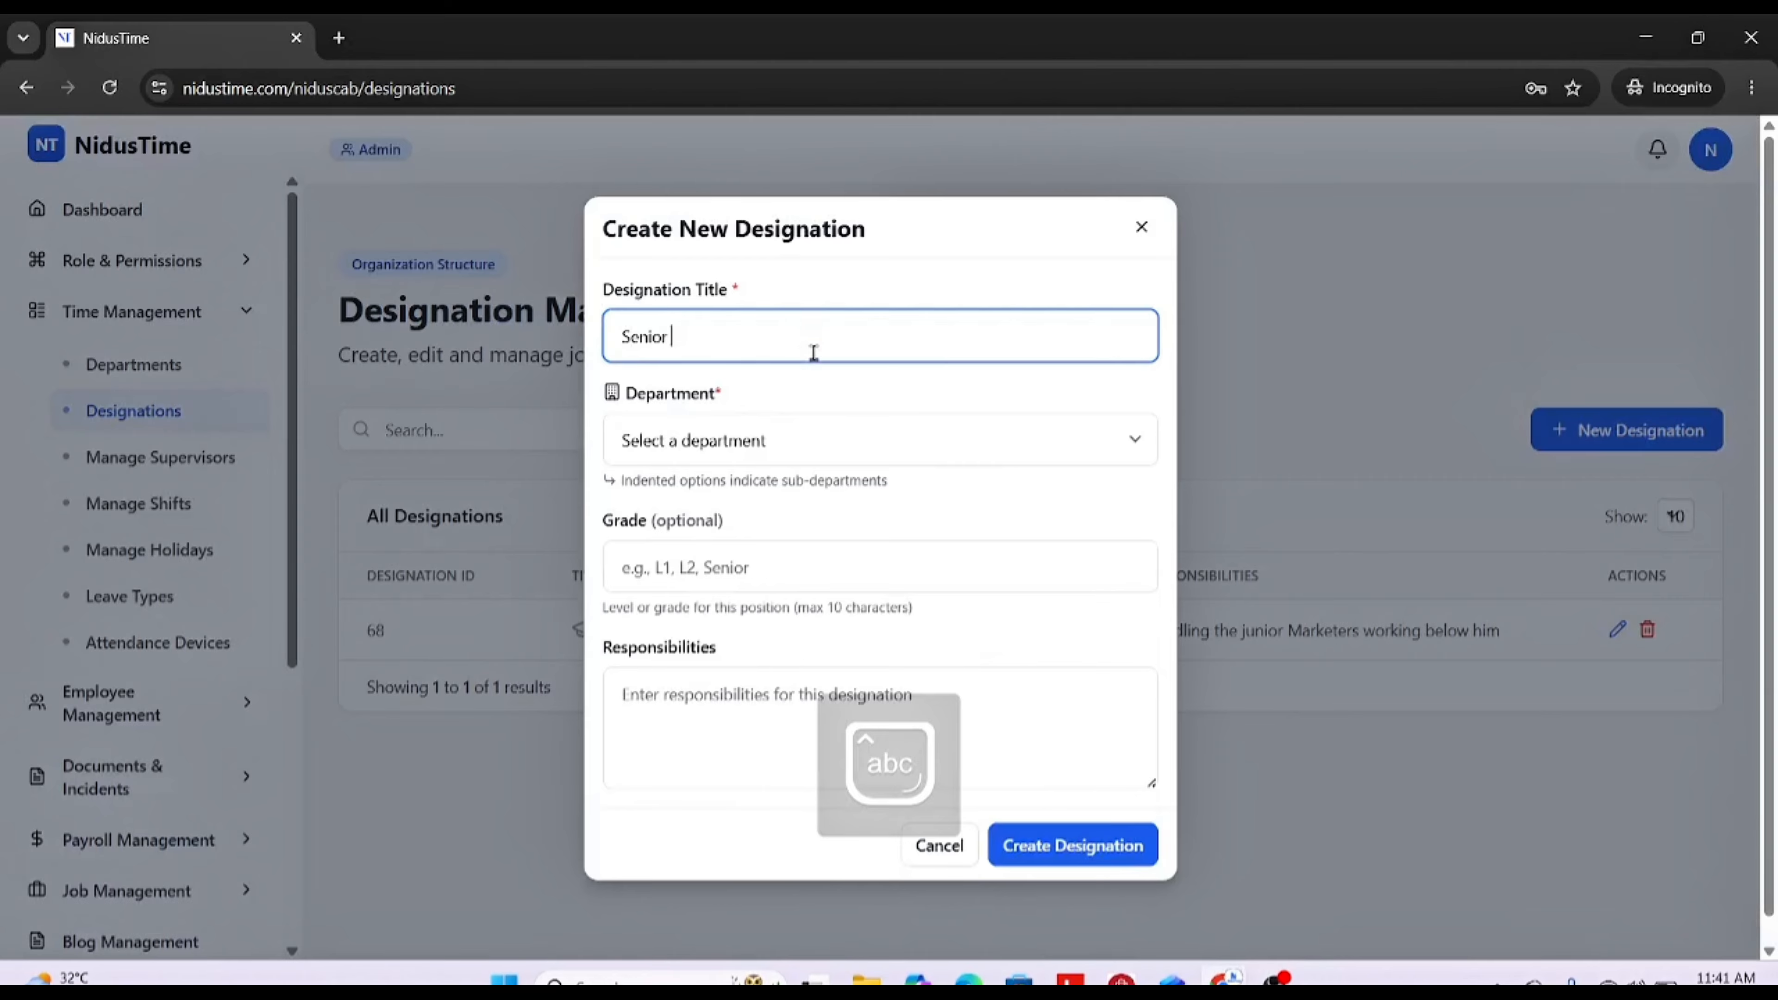
pyautogui.write('Developer')
# Step: Assign the designation to the Developer department, leaving the optional grade empty
pyautogui.click(805, 440)
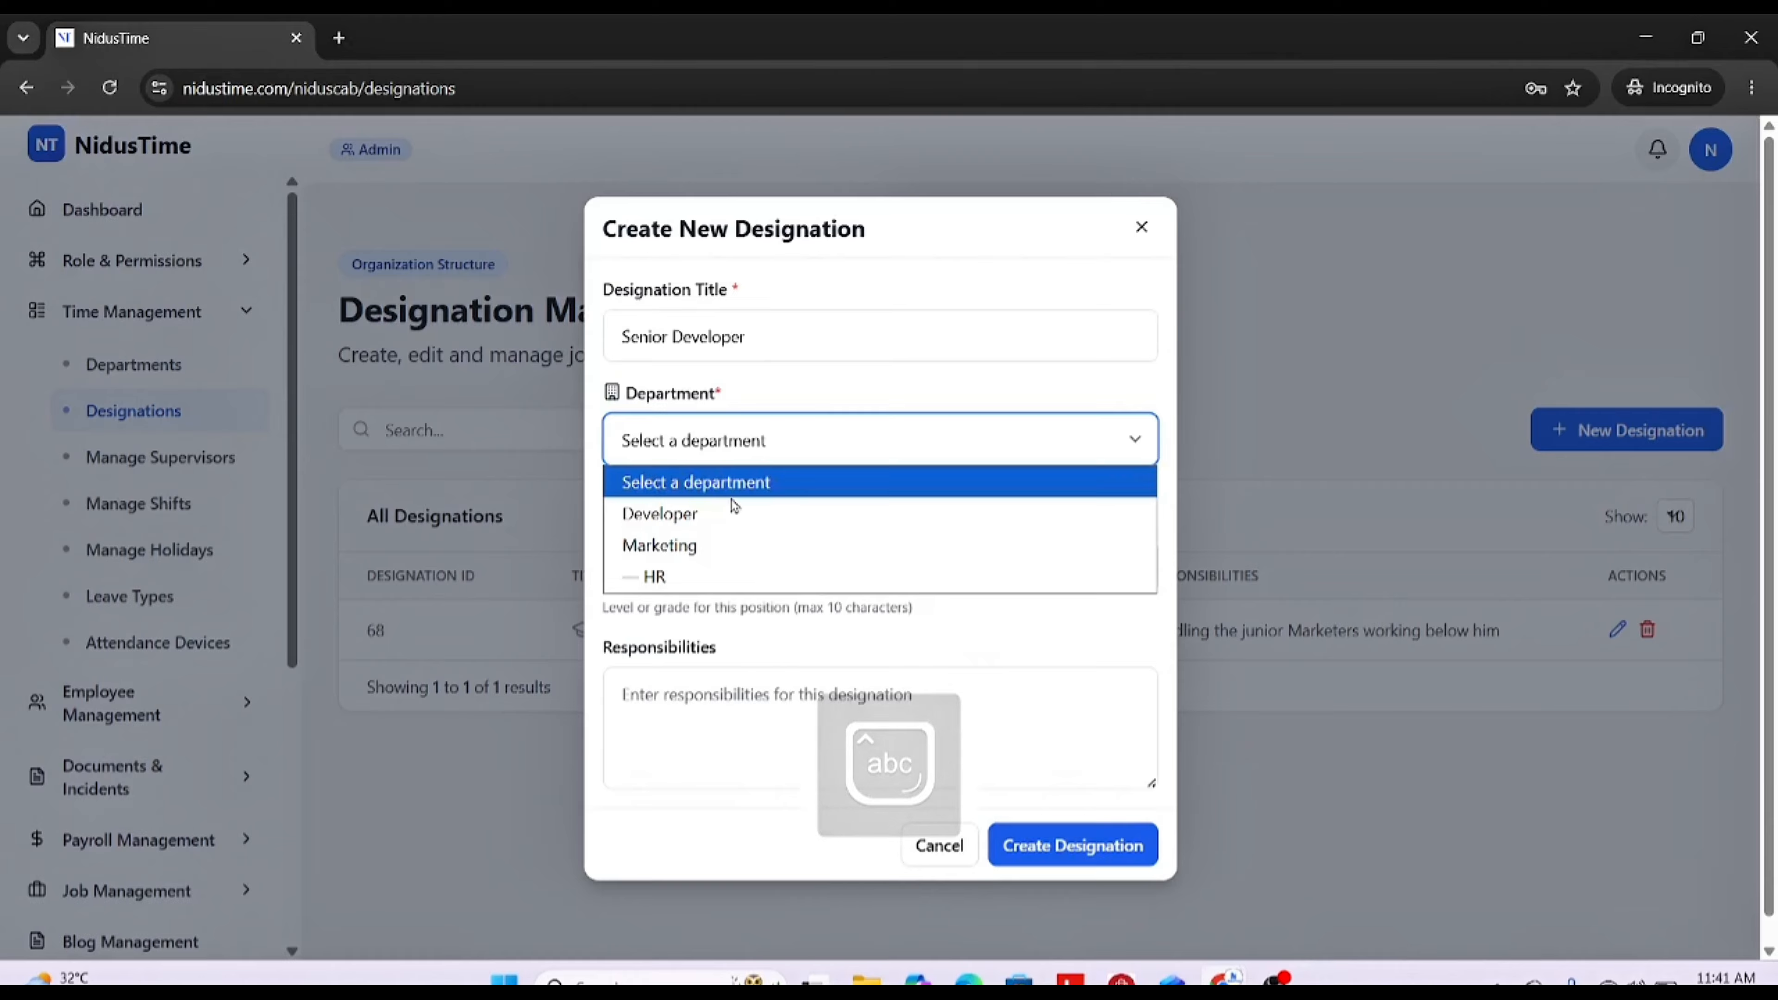
pyautogui.click(712, 515)
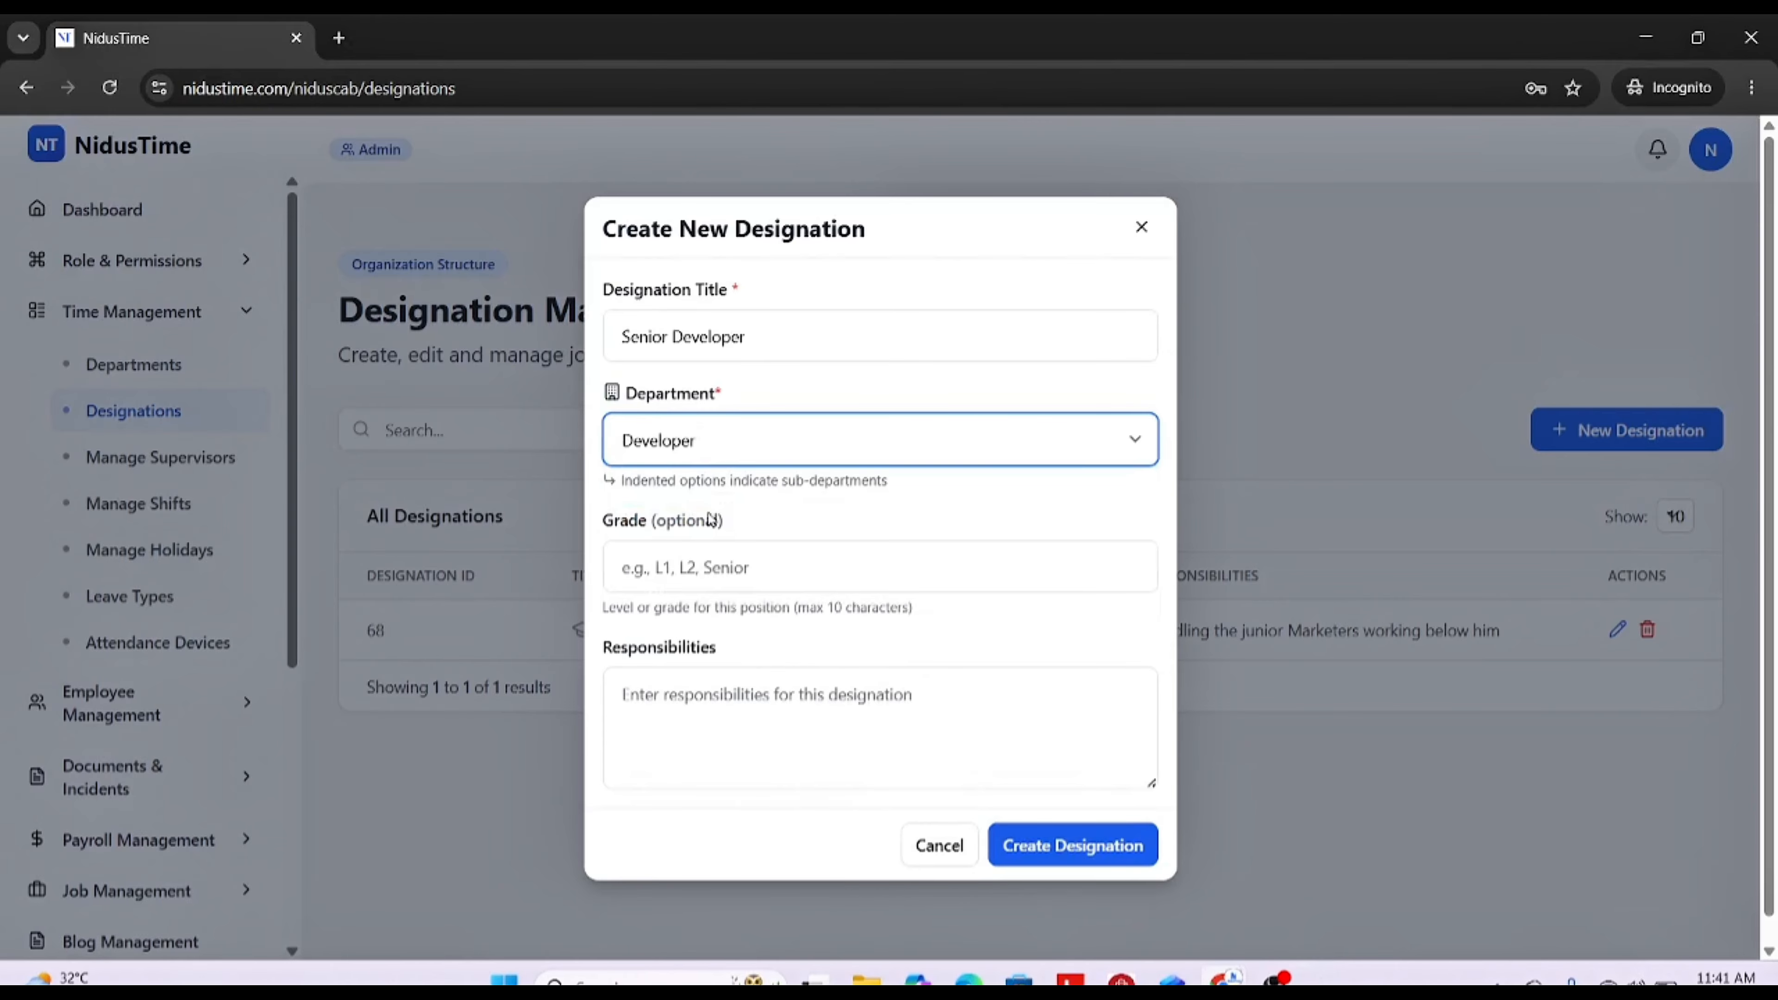
pyautogui.click(710, 562)
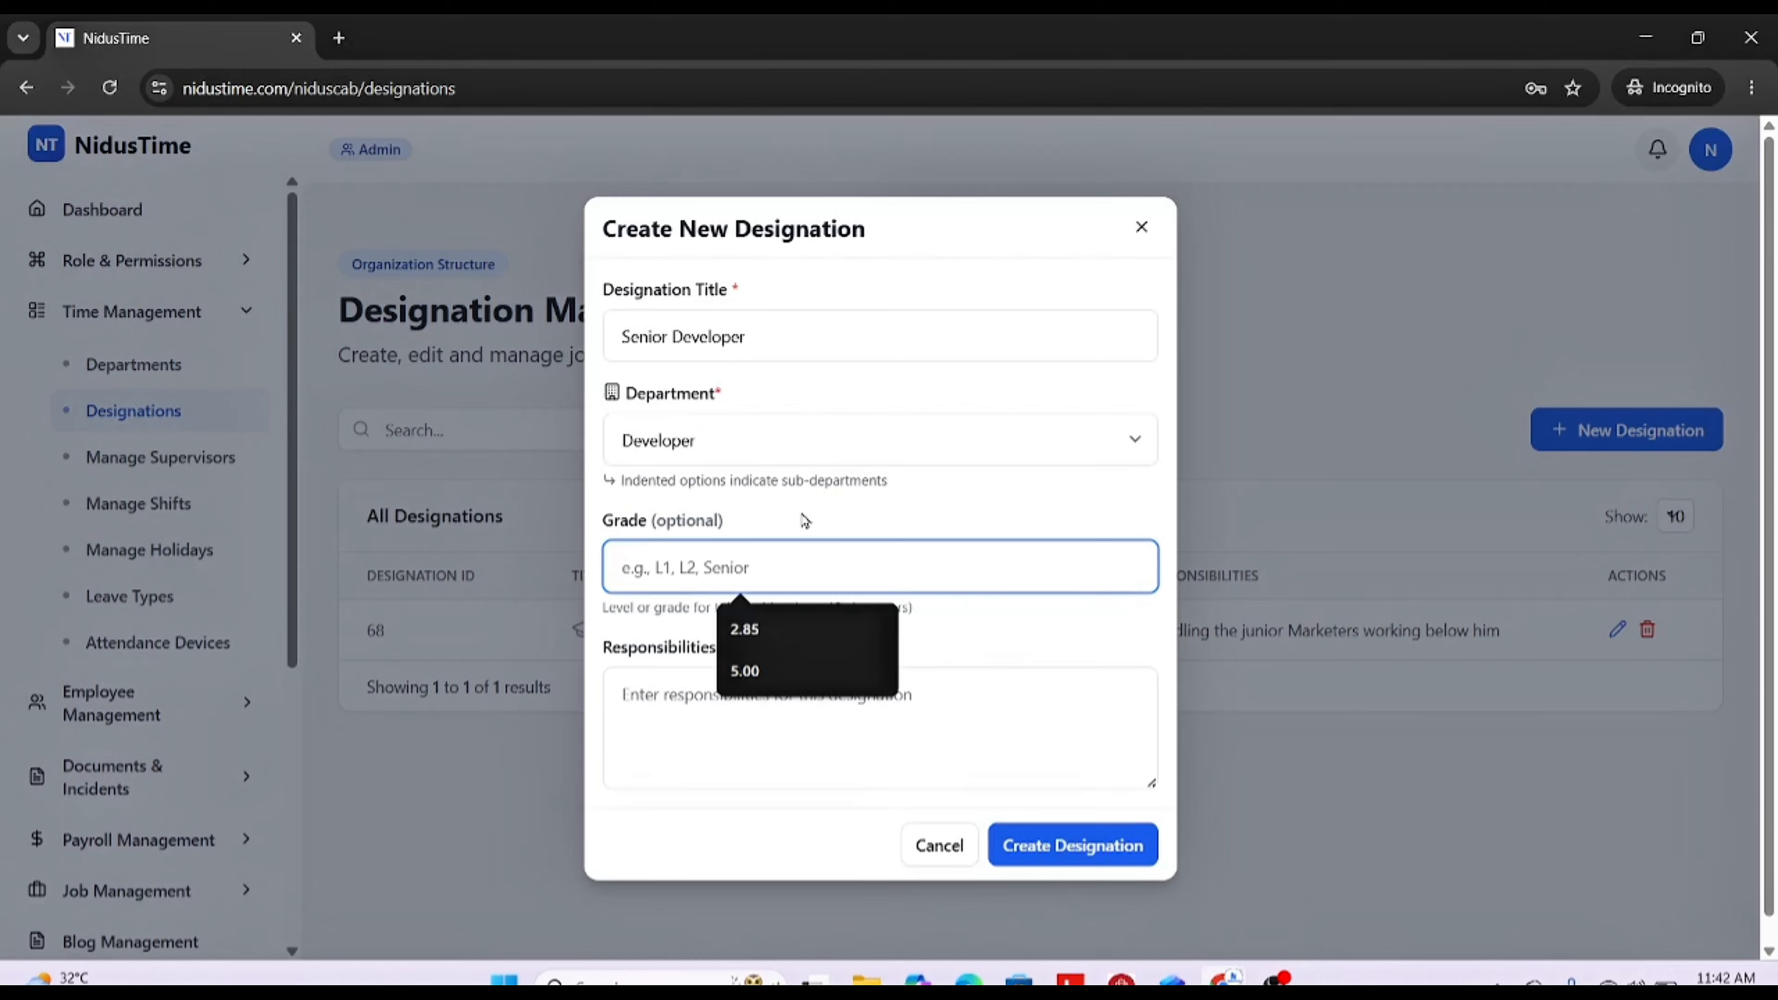
pyautogui.click(694, 724)
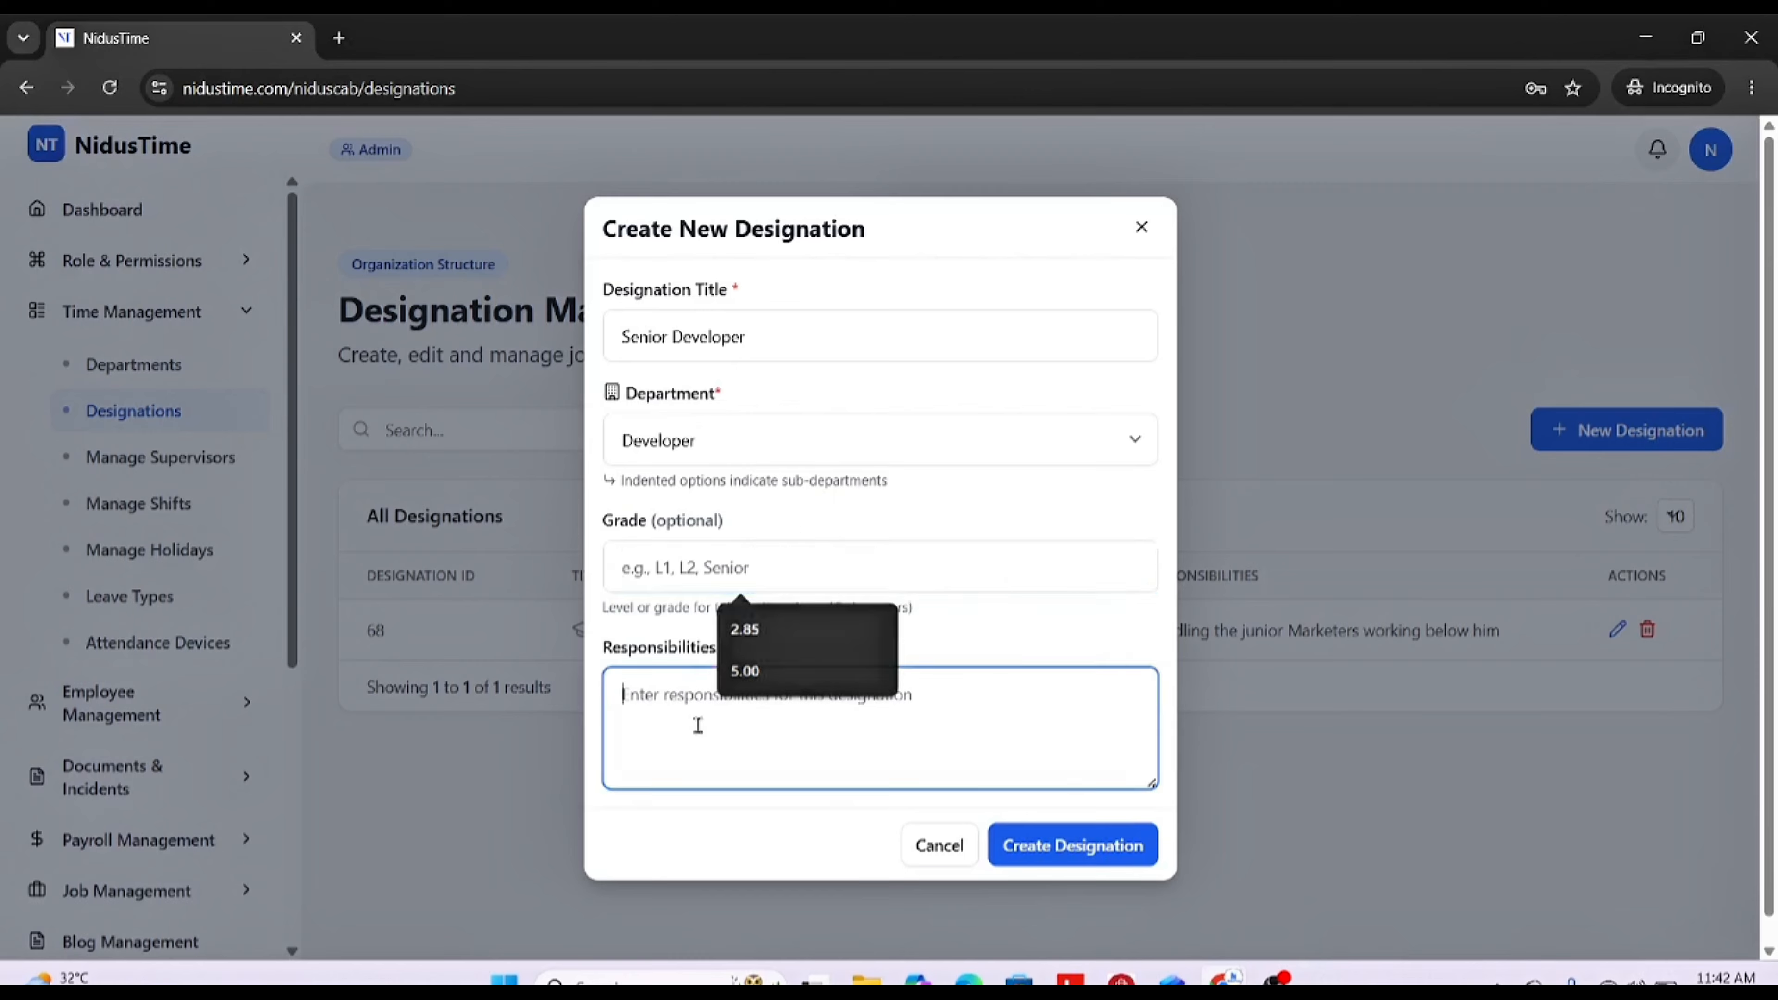
pyautogui.click(673, 565)
pyautogui.click(652, 722)
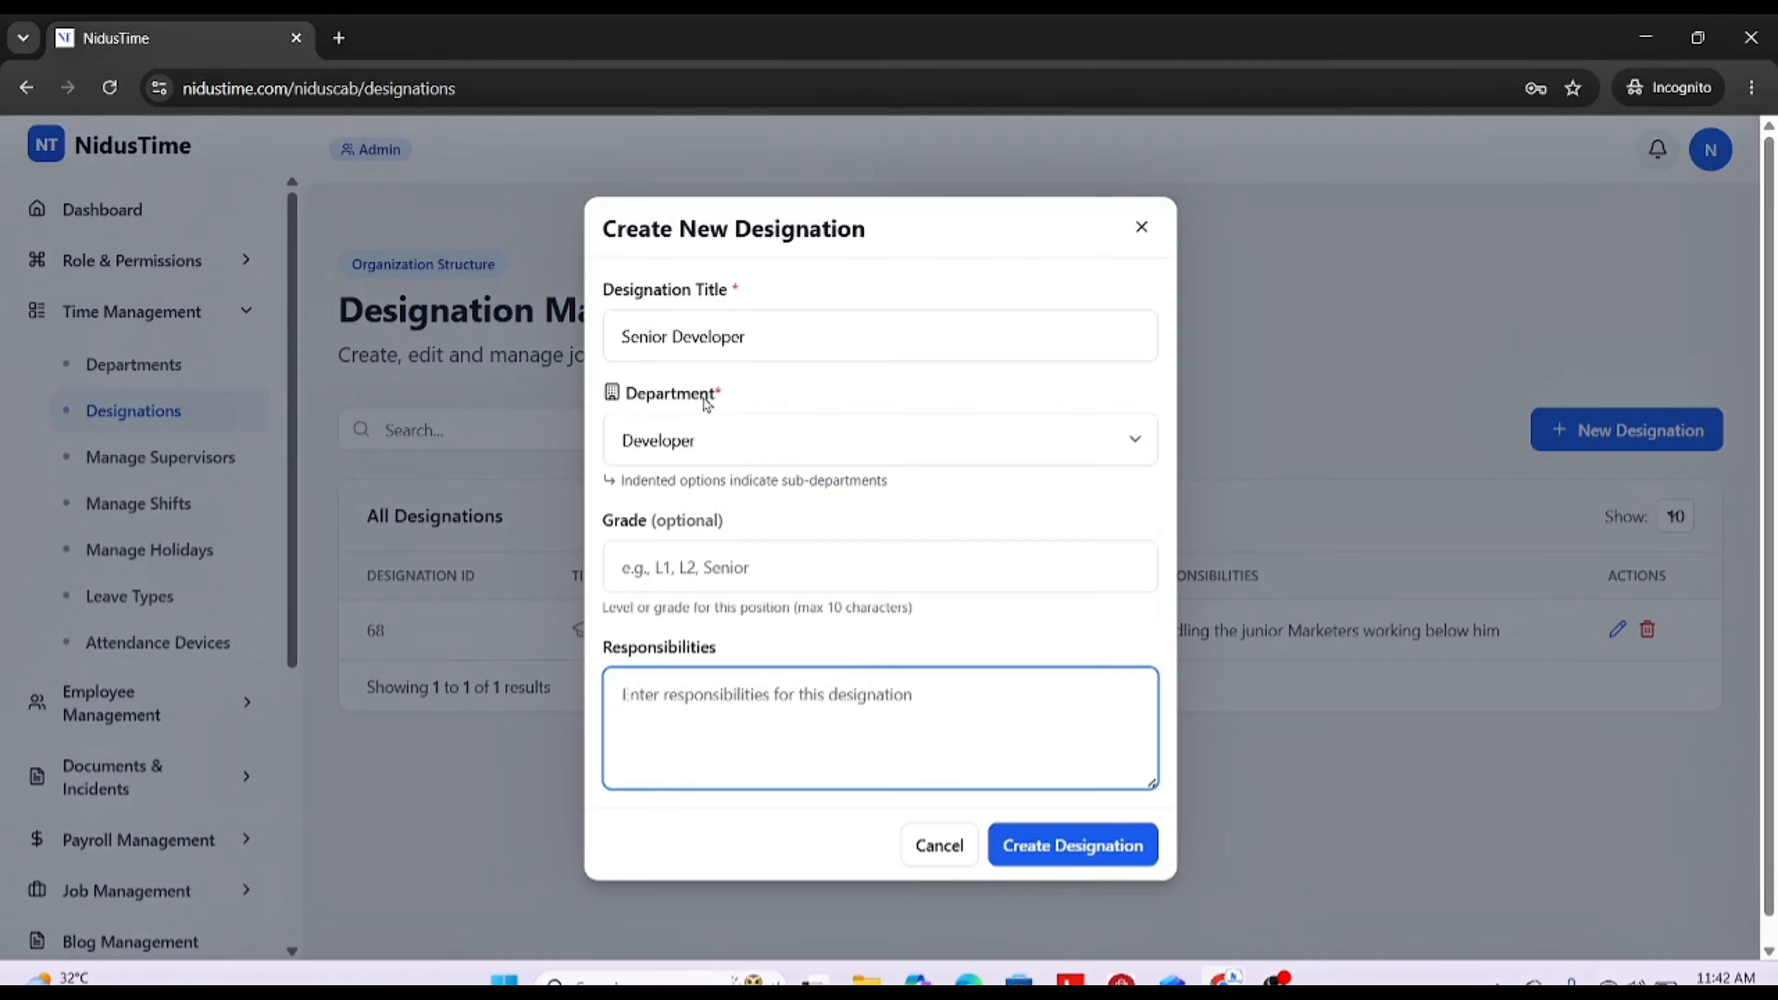
# Step: Enter "Assigning work to the junior developers" as the responsibilities and create the designation
pyautogui.press('capslock')
pyautogui.write('J')
pyautogui.press('capslock')
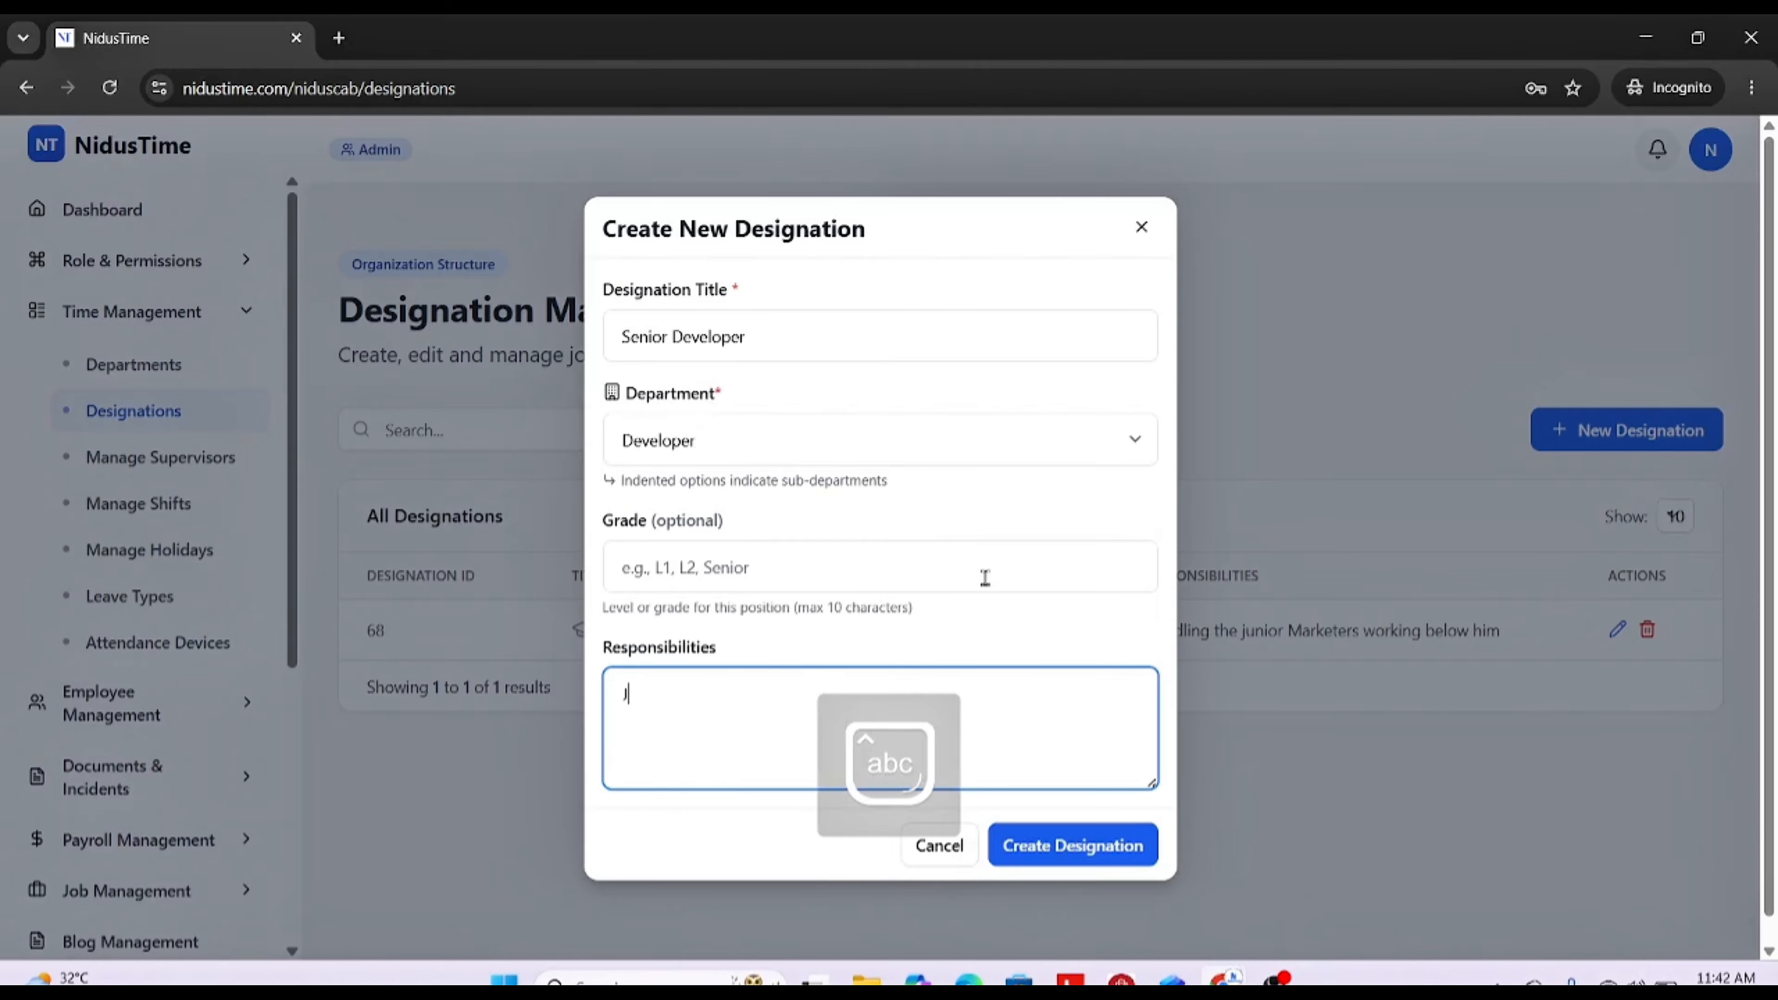
pyautogui.write('u')
pyautogui.press('BackSpace')
pyautogui.press('BackSpace')
pyautogui.write('Assigning work ')
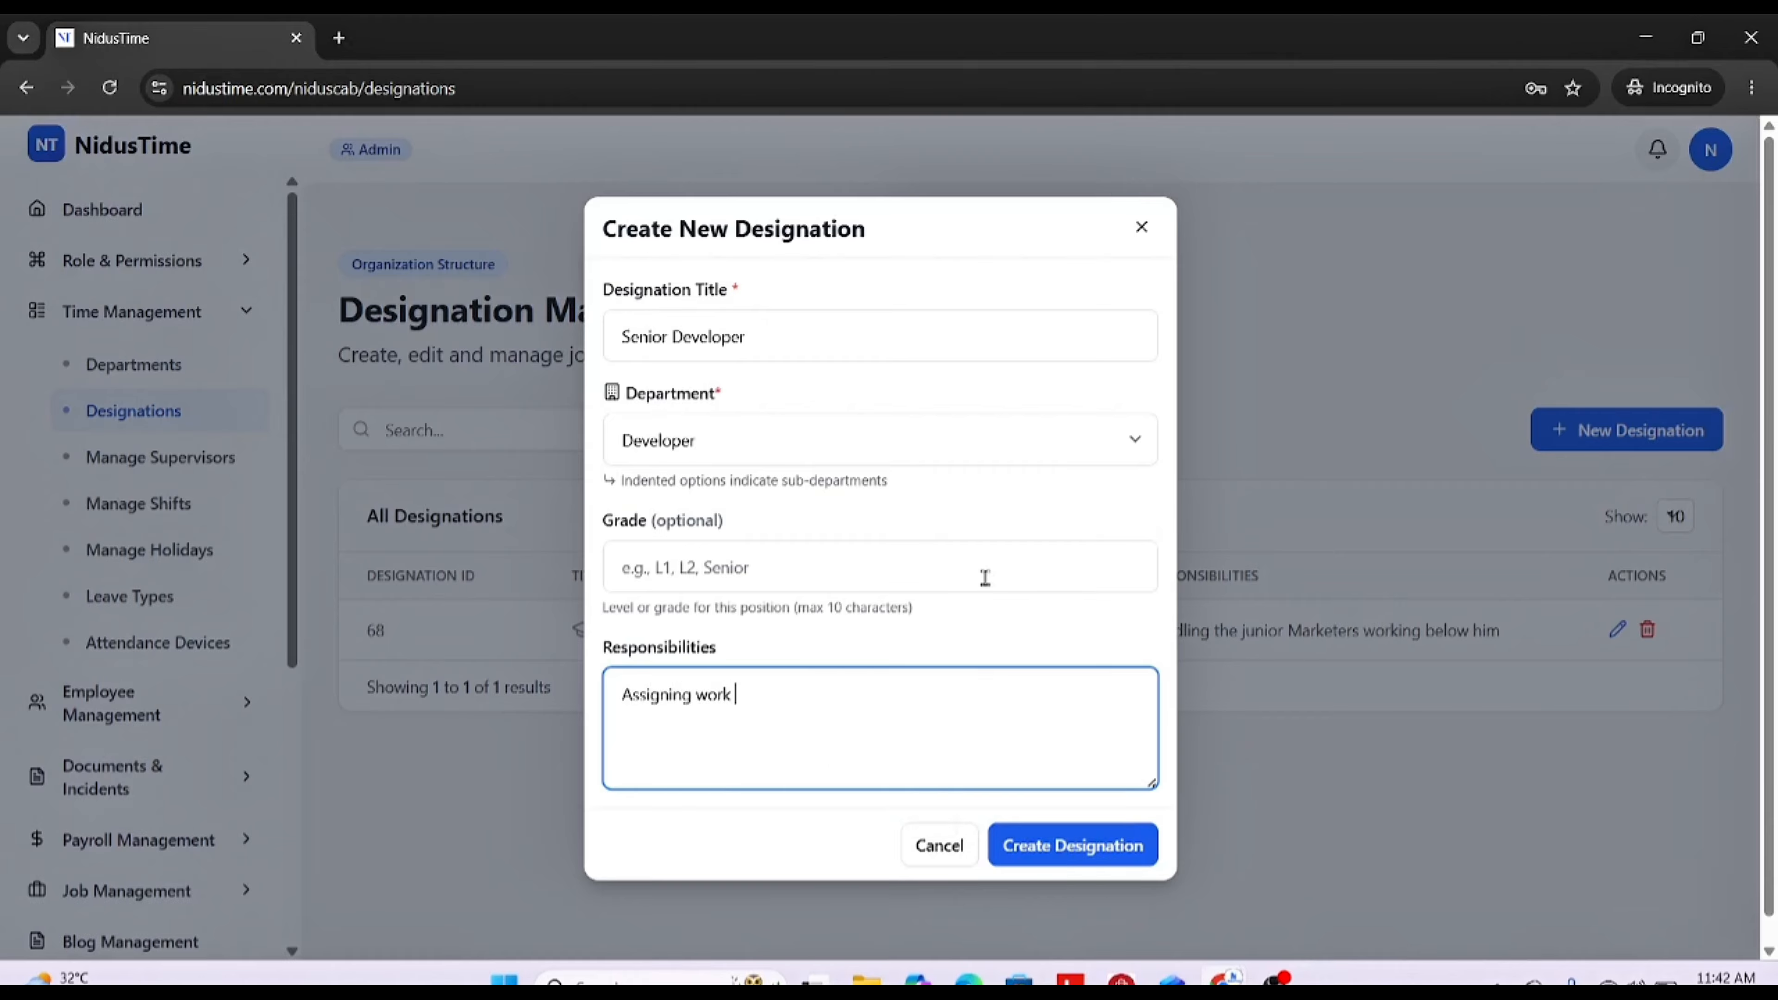
pyautogui.write('to the junior developers')
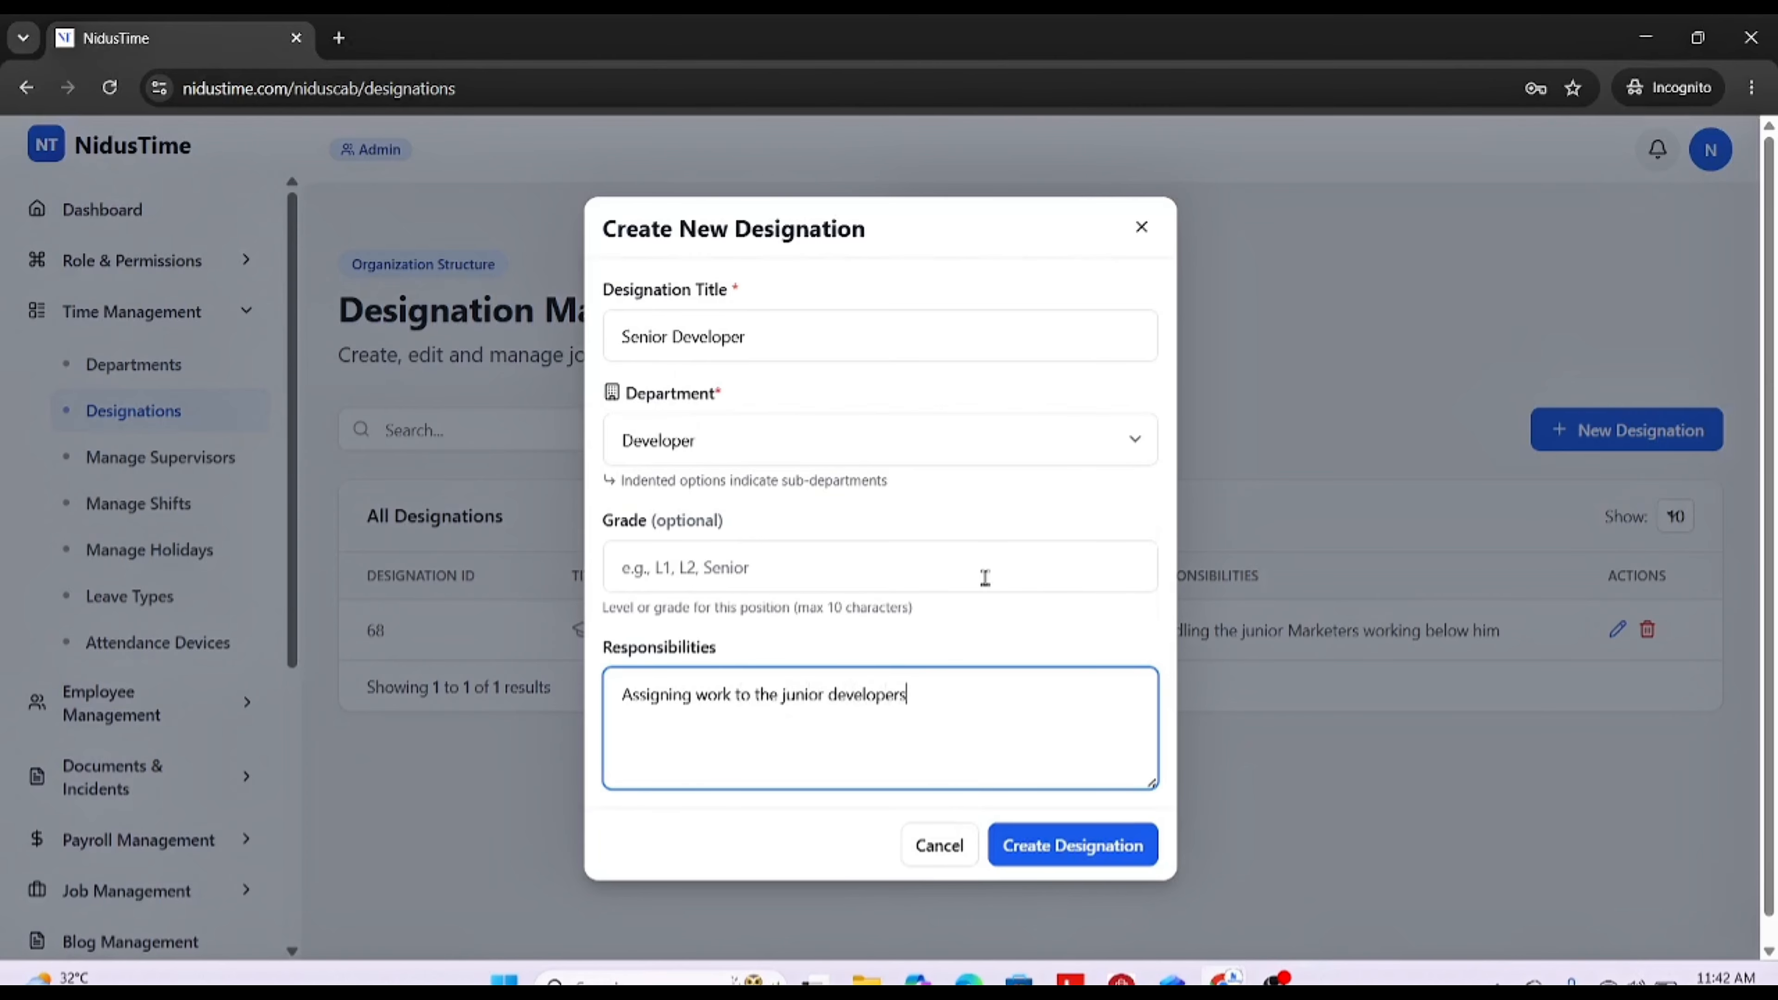
pyautogui.click(1053, 851)
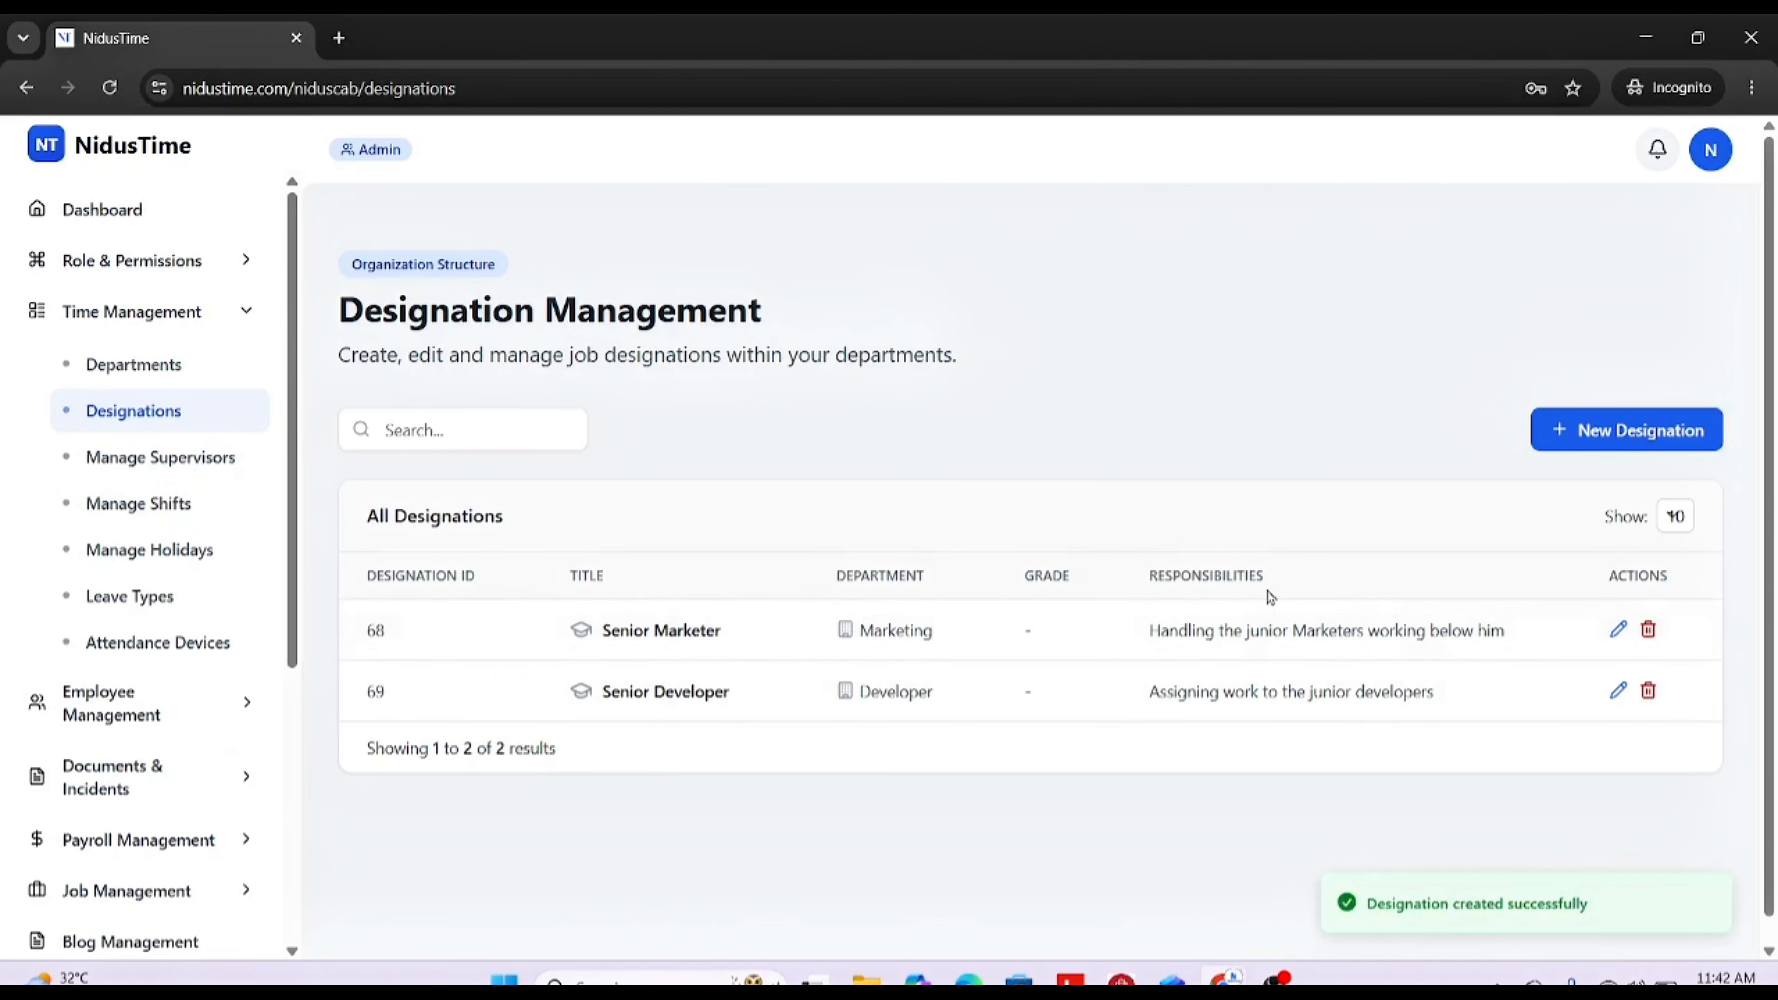
# Step: Examine the supervisor choices and effective date in the supervisor assignment form, then close it without creating an assignment
pyautogui.click(178, 462)
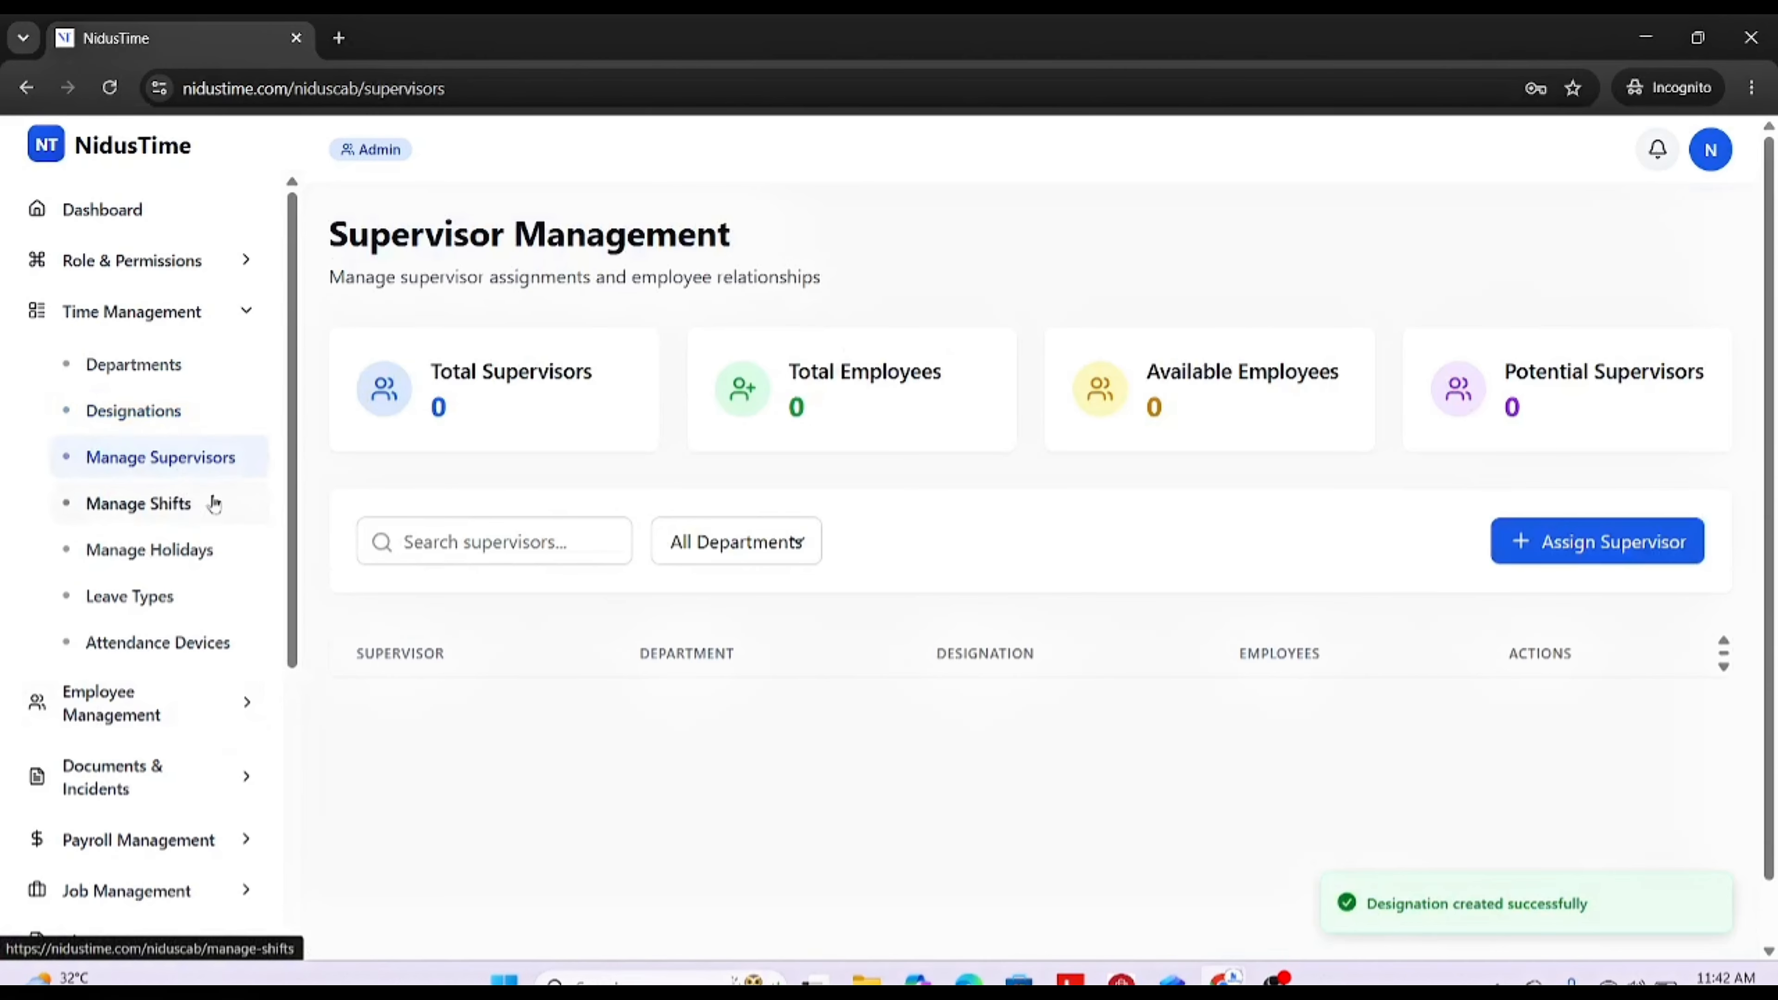
pyautogui.click(1658, 561)
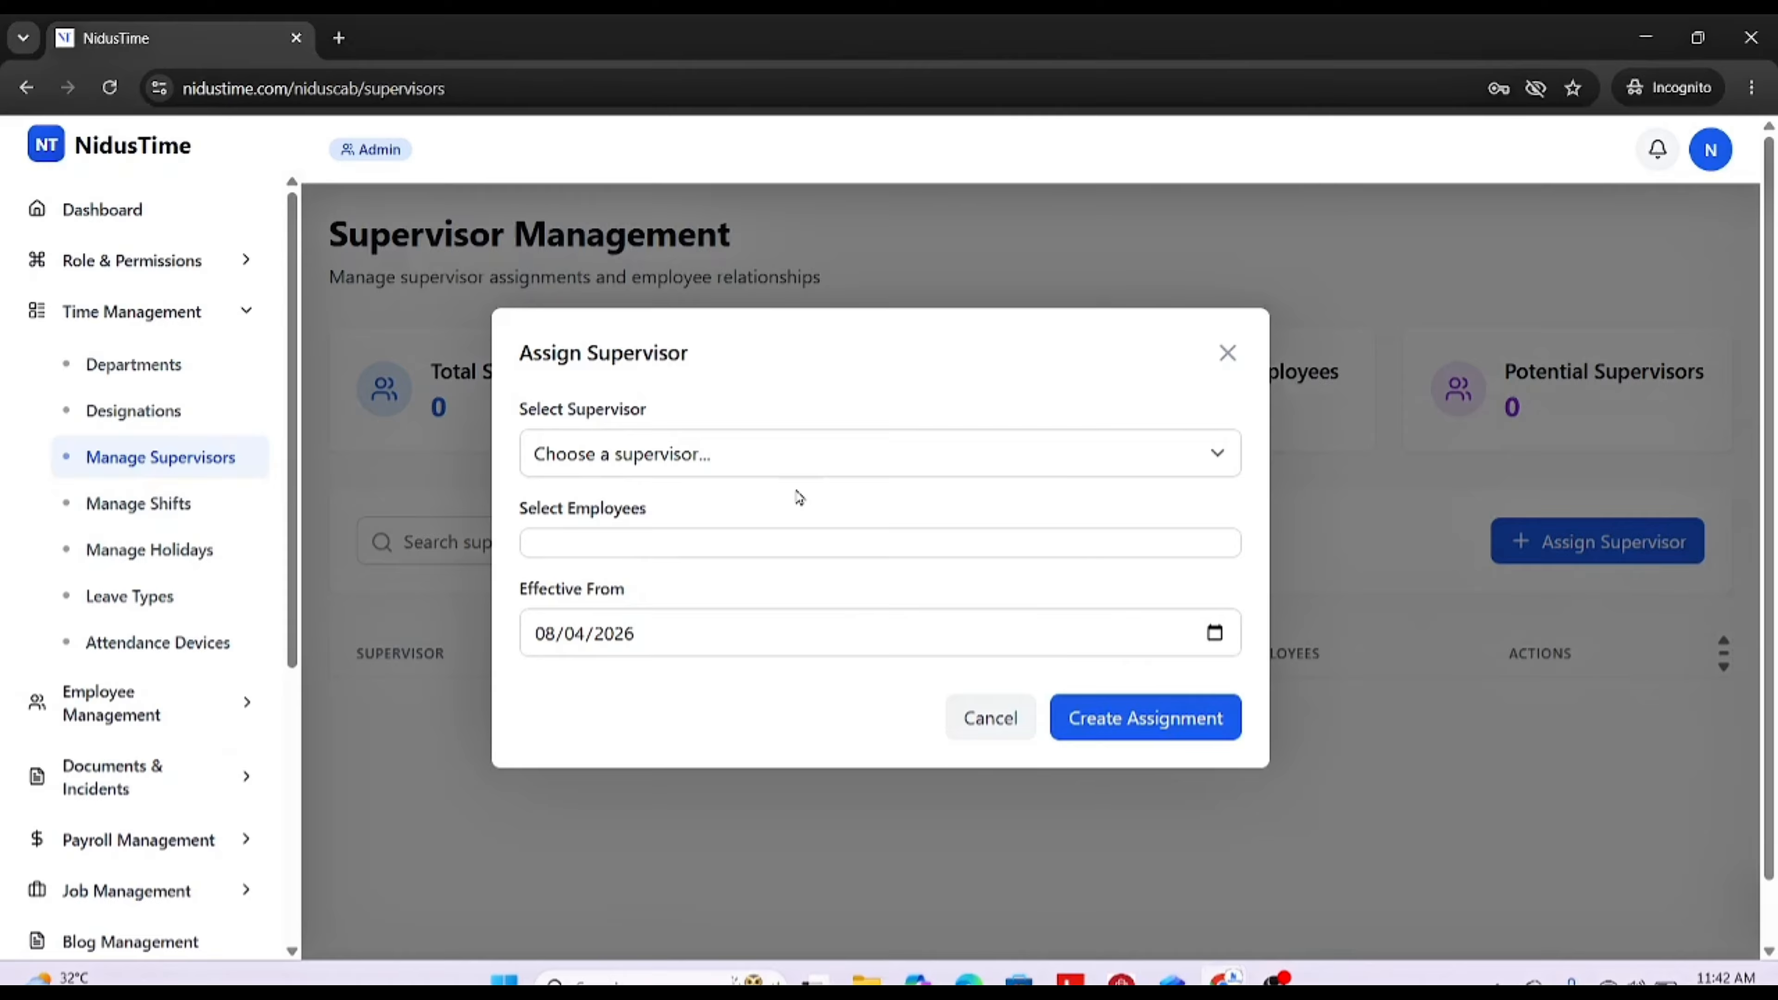
pyautogui.click(817, 468)
pyautogui.click(723, 400)
pyautogui.click(1216, 633)
pyautogui.click(676, 632)
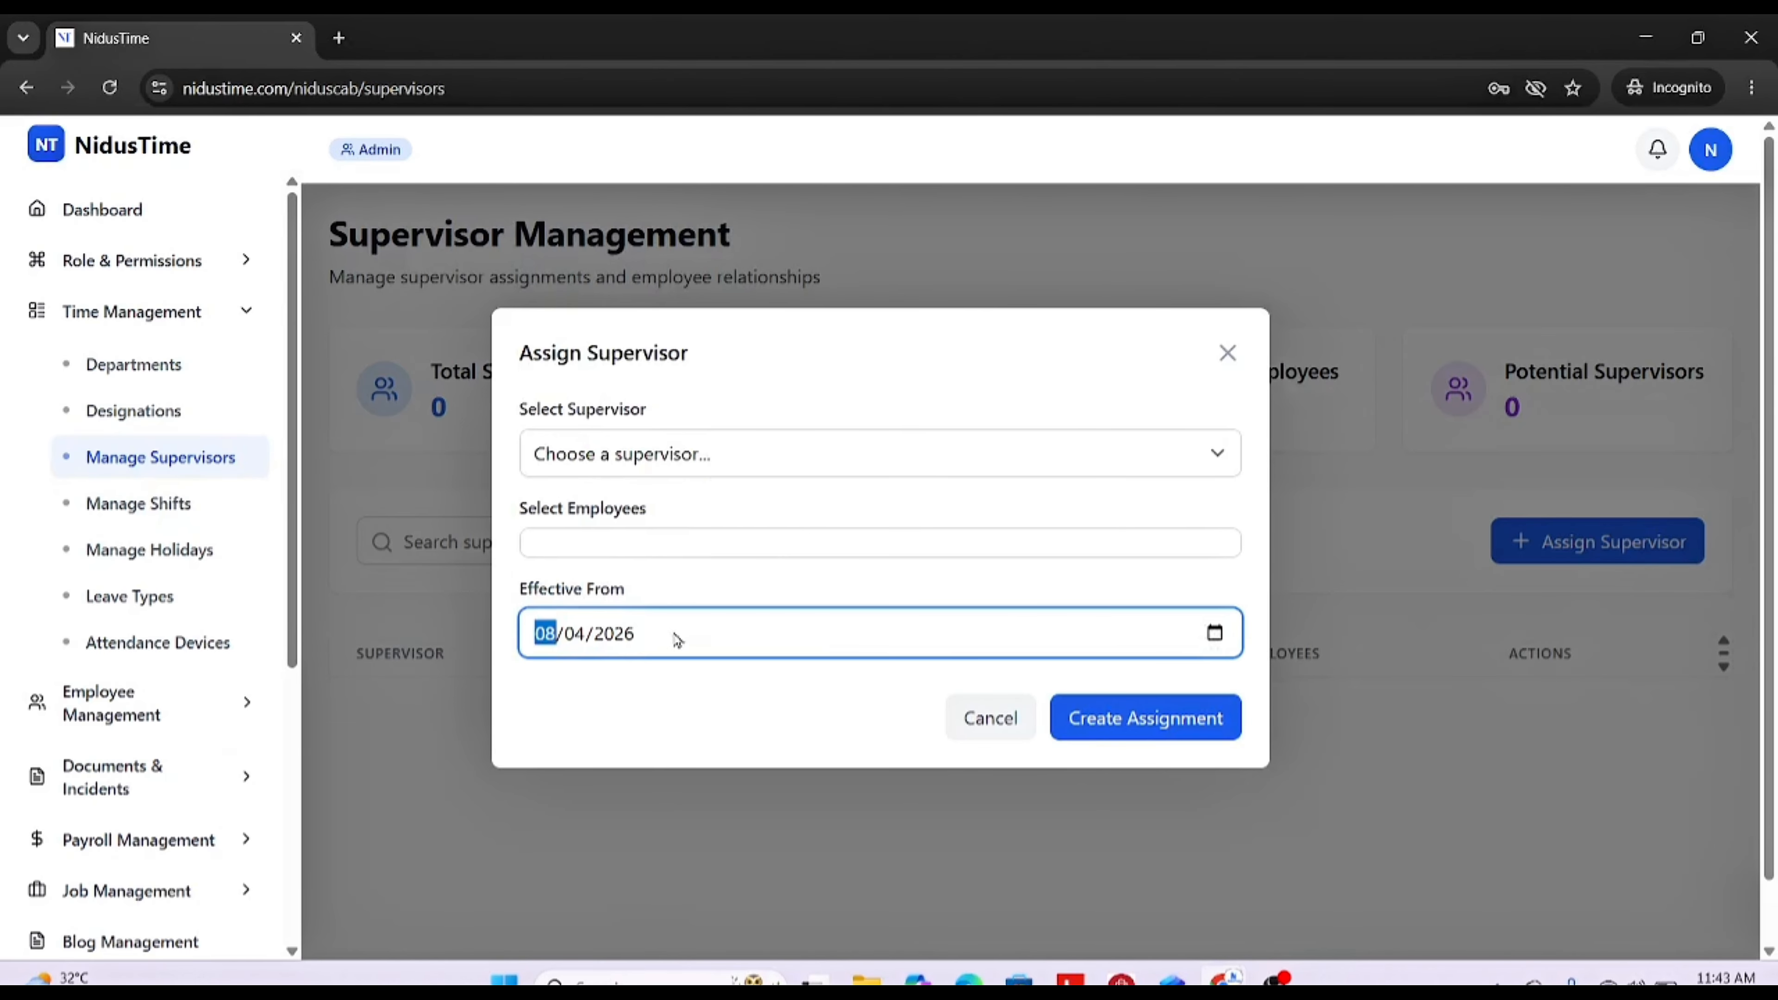
pyautogui.click(696, 670)
pyautogui.click(959, 713)
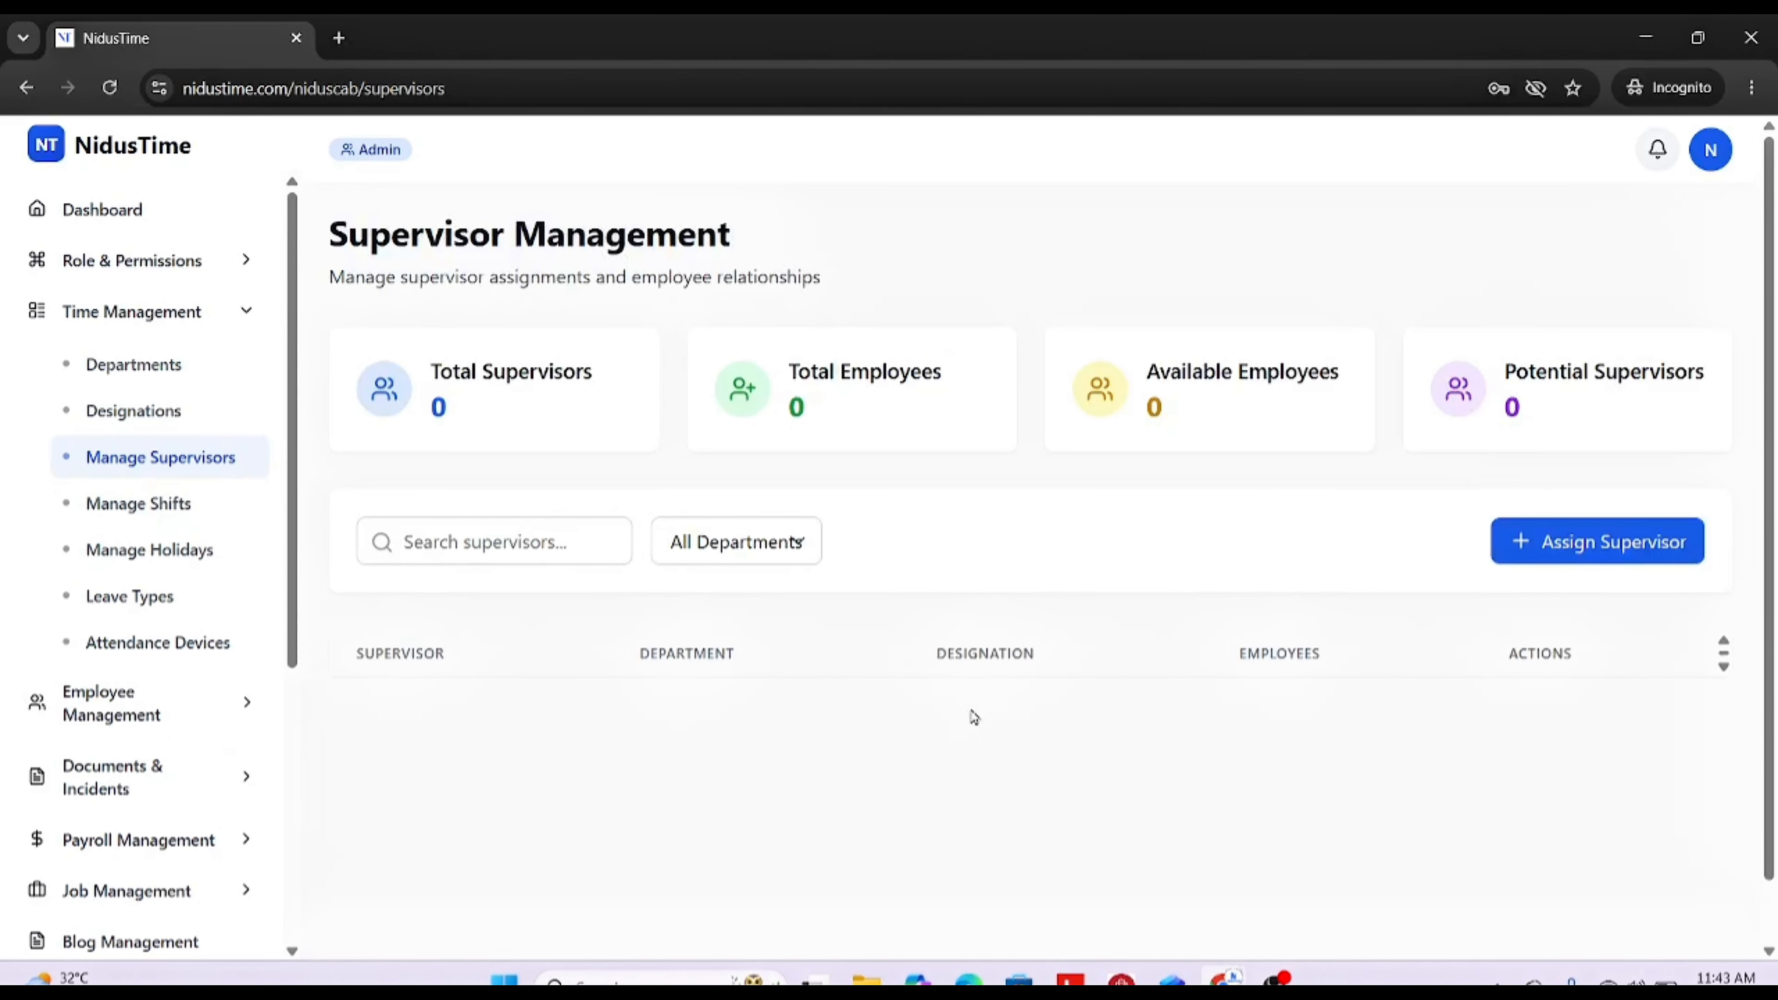
# Step: Start a new shift in shift management and name it Night
pyautogui.click(169, 513)
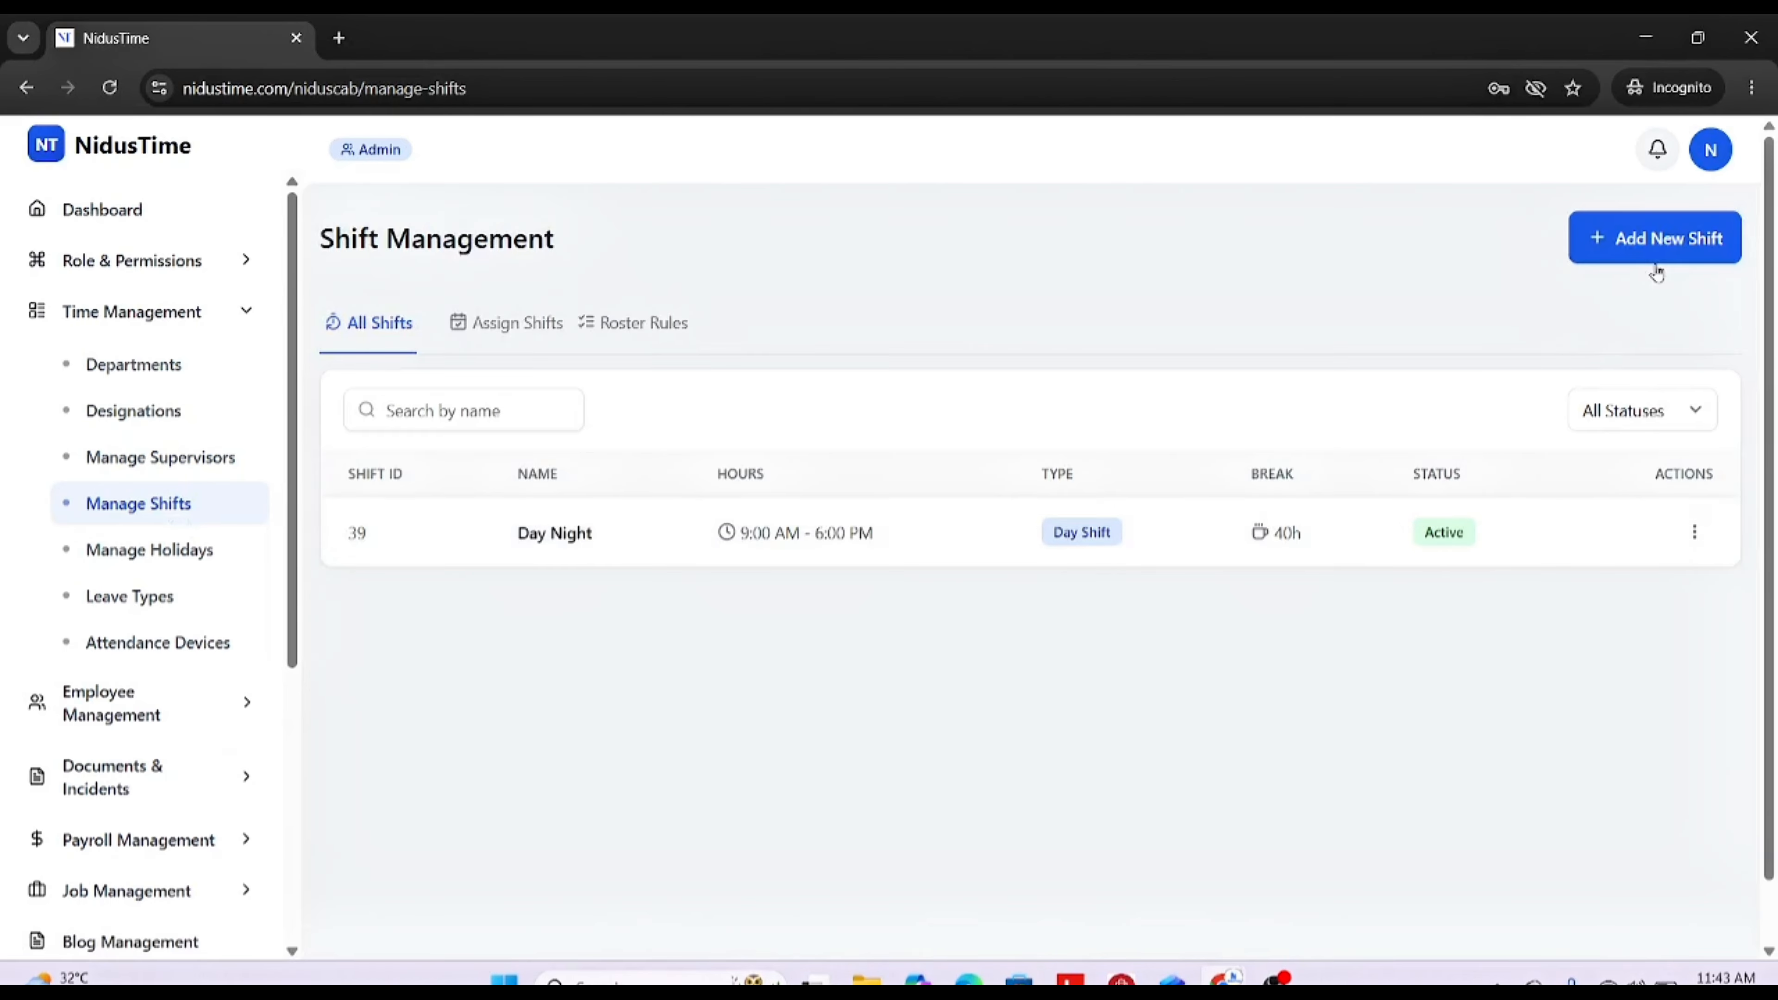
pyautogui.click(1638, 242)
pyautogui.click(577, 296)
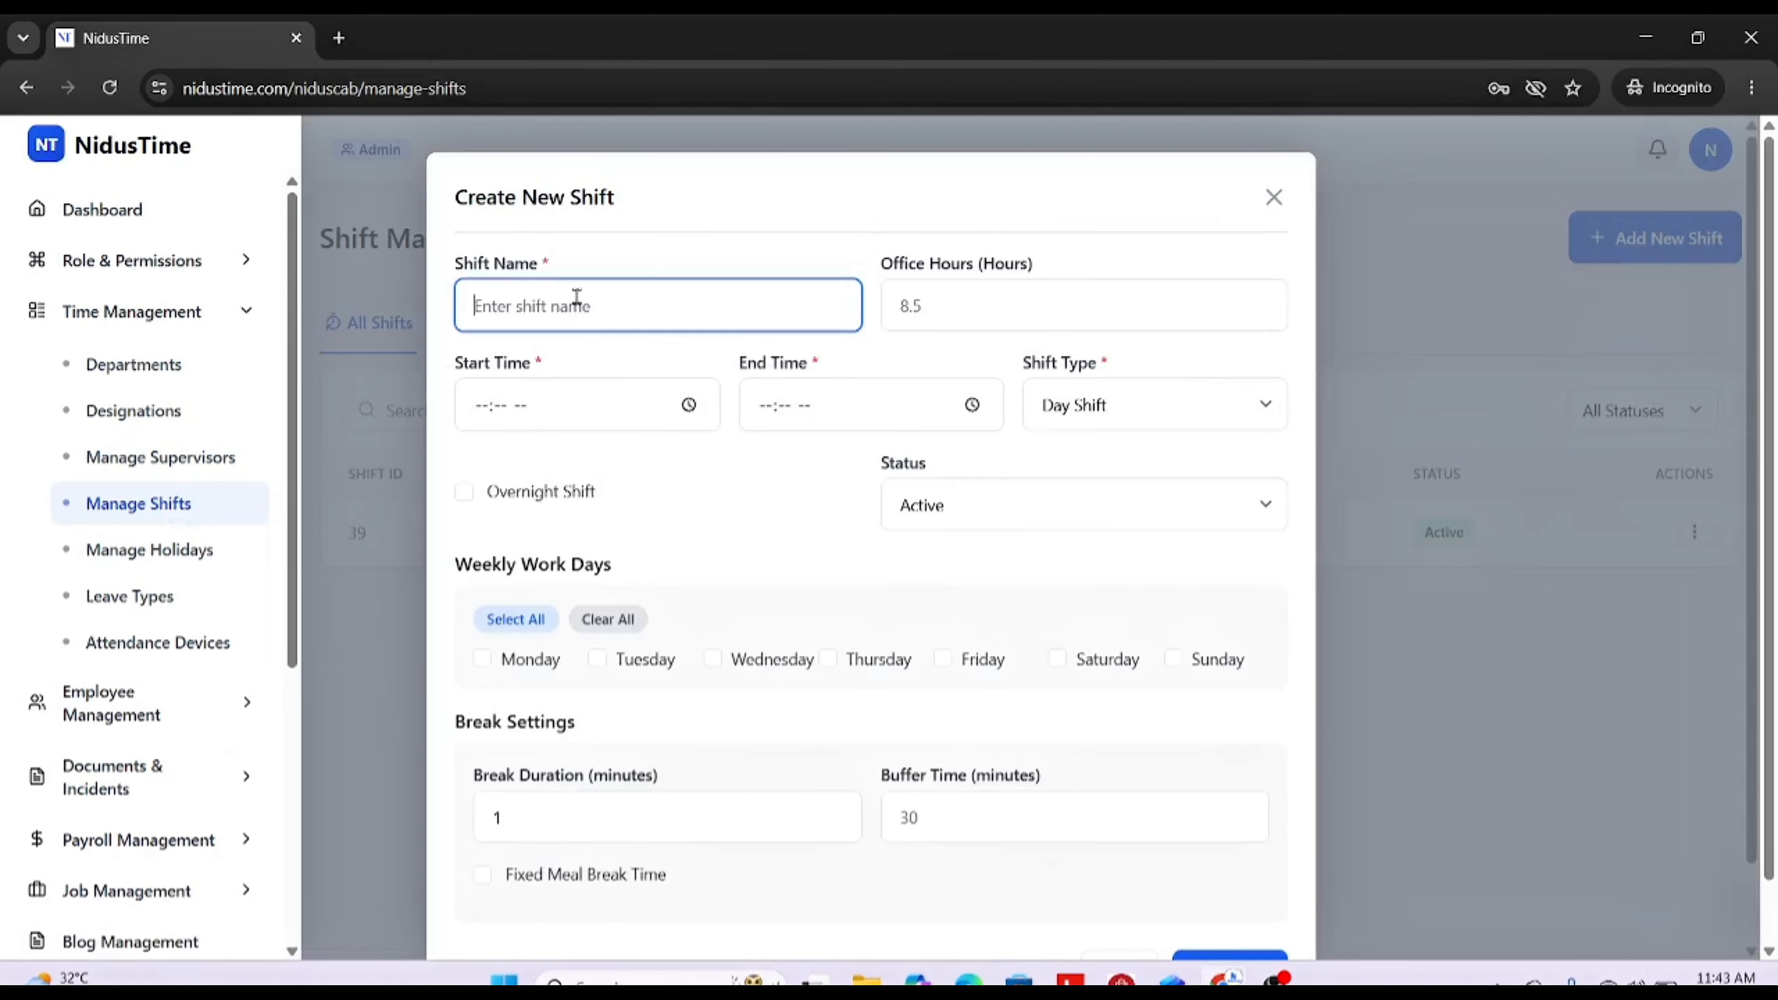
pyautogui.press('capslock')
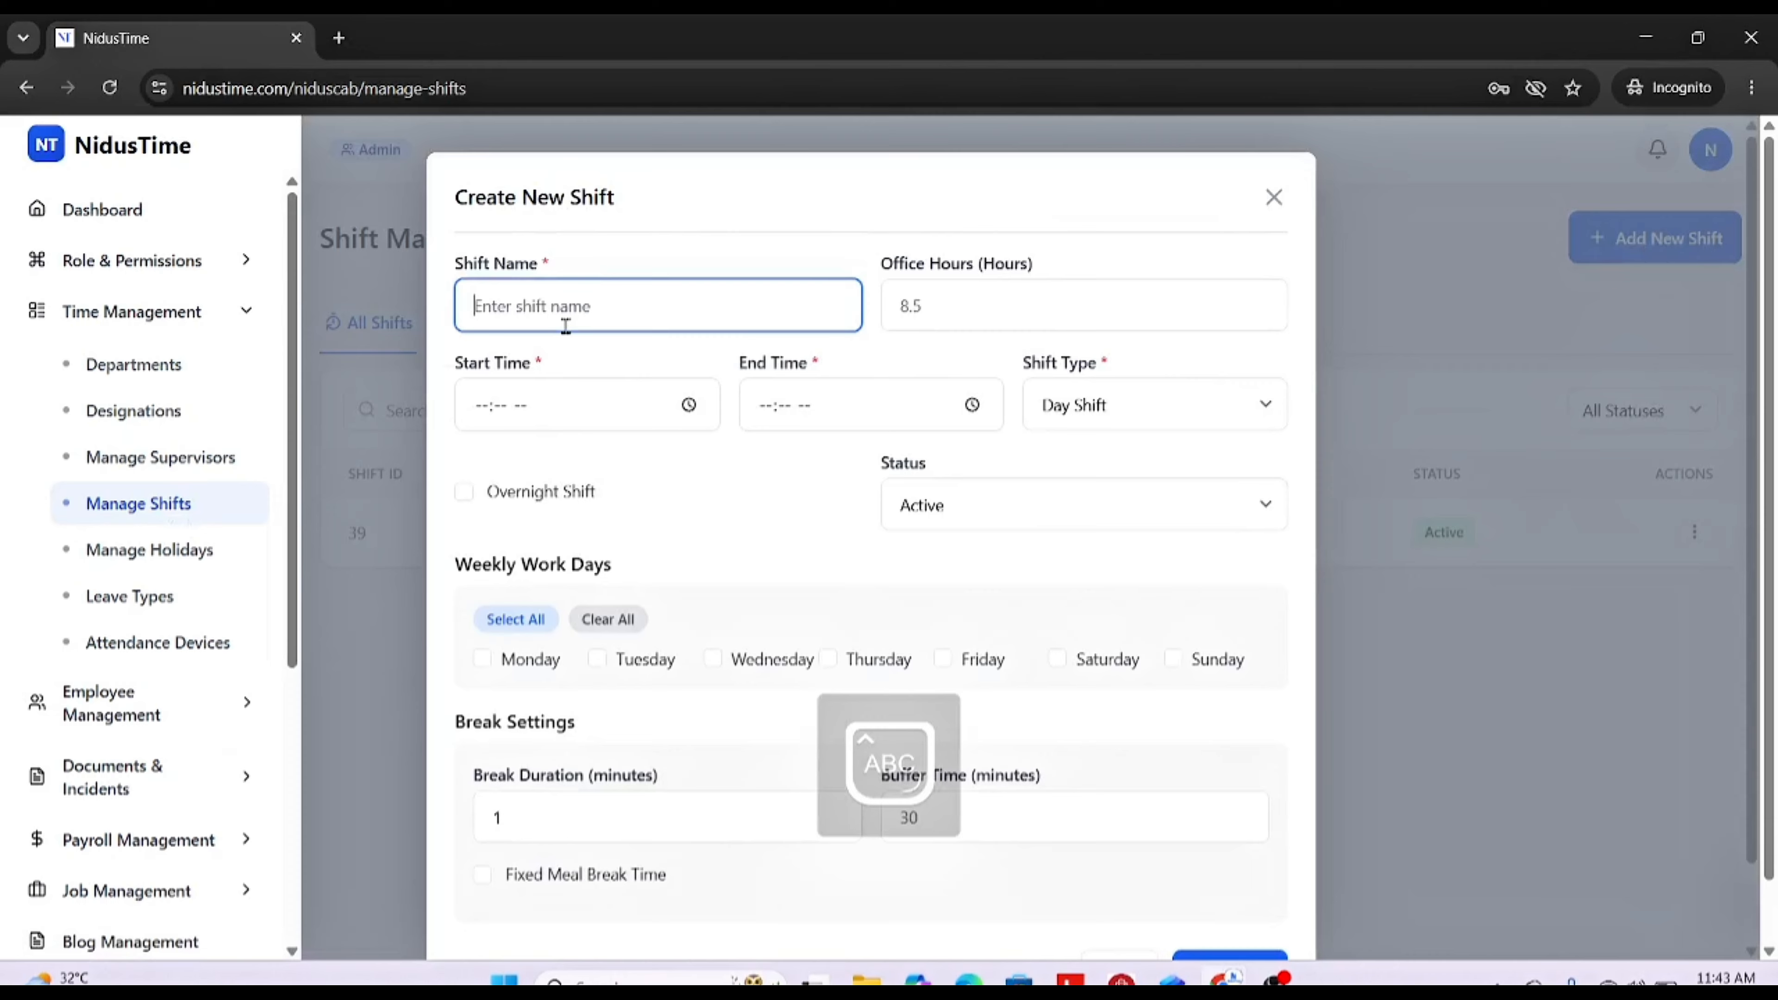
pyautogui.write('N')
pyautogui.press('capslock')
pyautogui.write('ight')
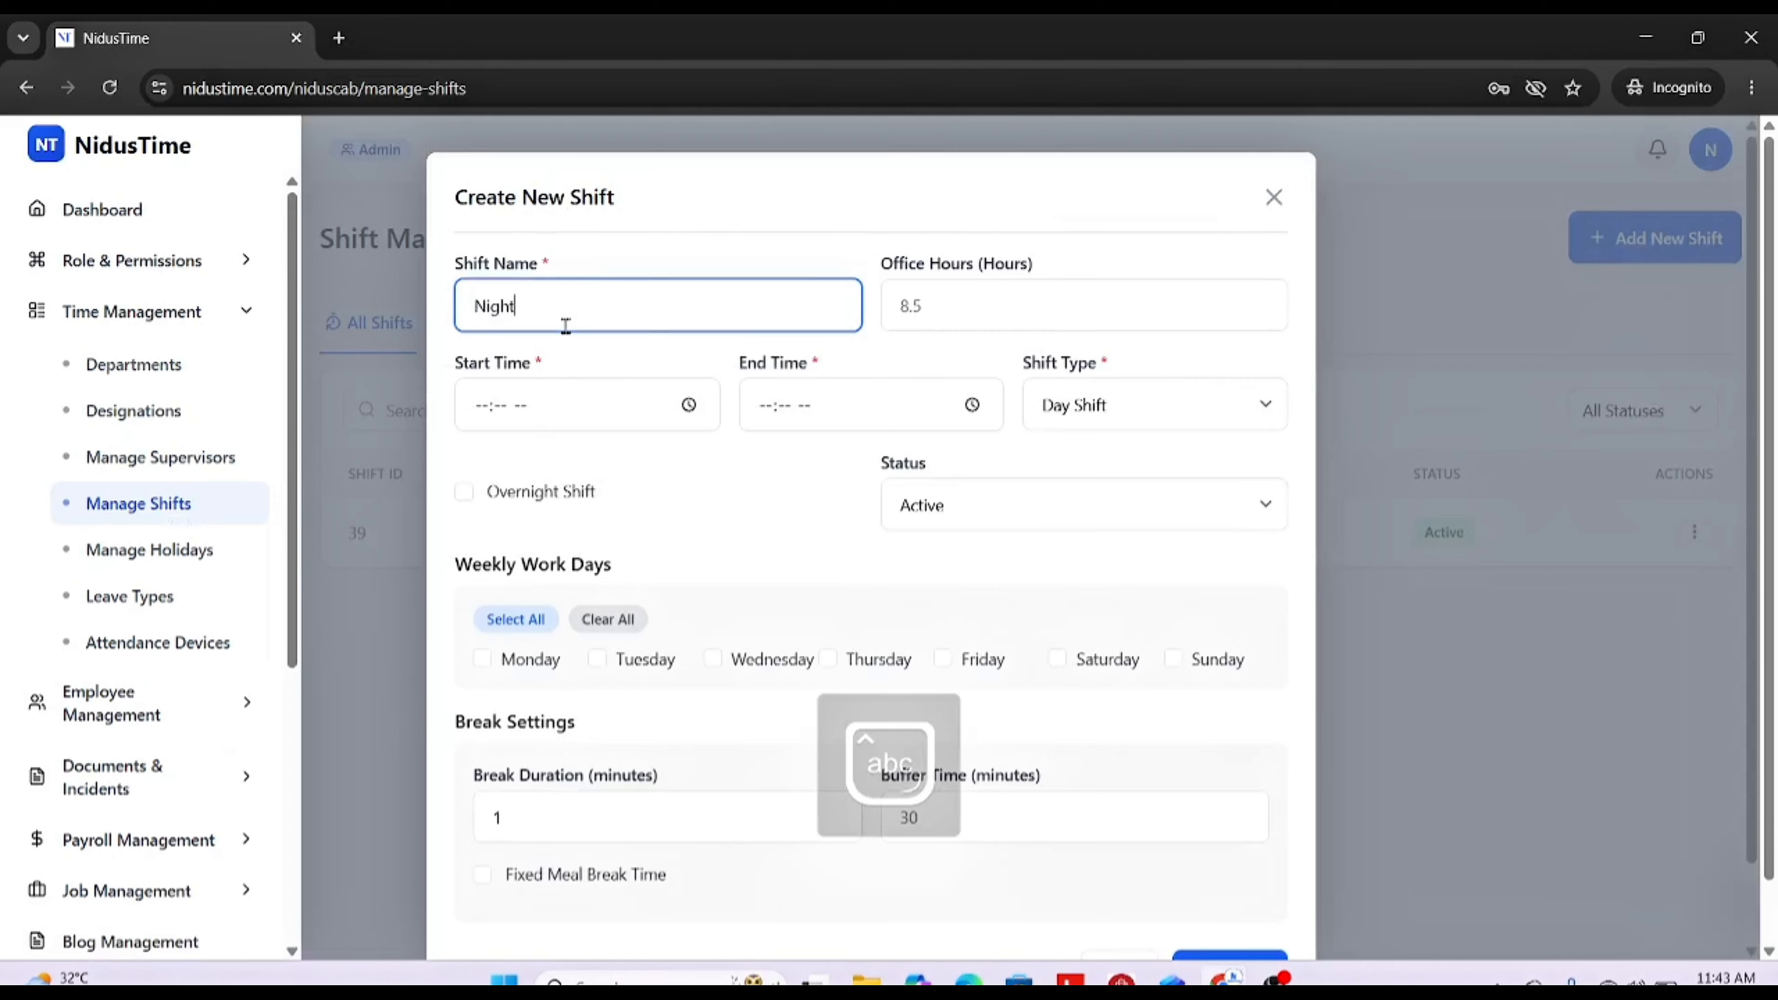
# Step: Complete the shift name as Night Shift and set the office hours to 8
pyautogui.write(' Shift')
pyautogui.click(1034, 303)
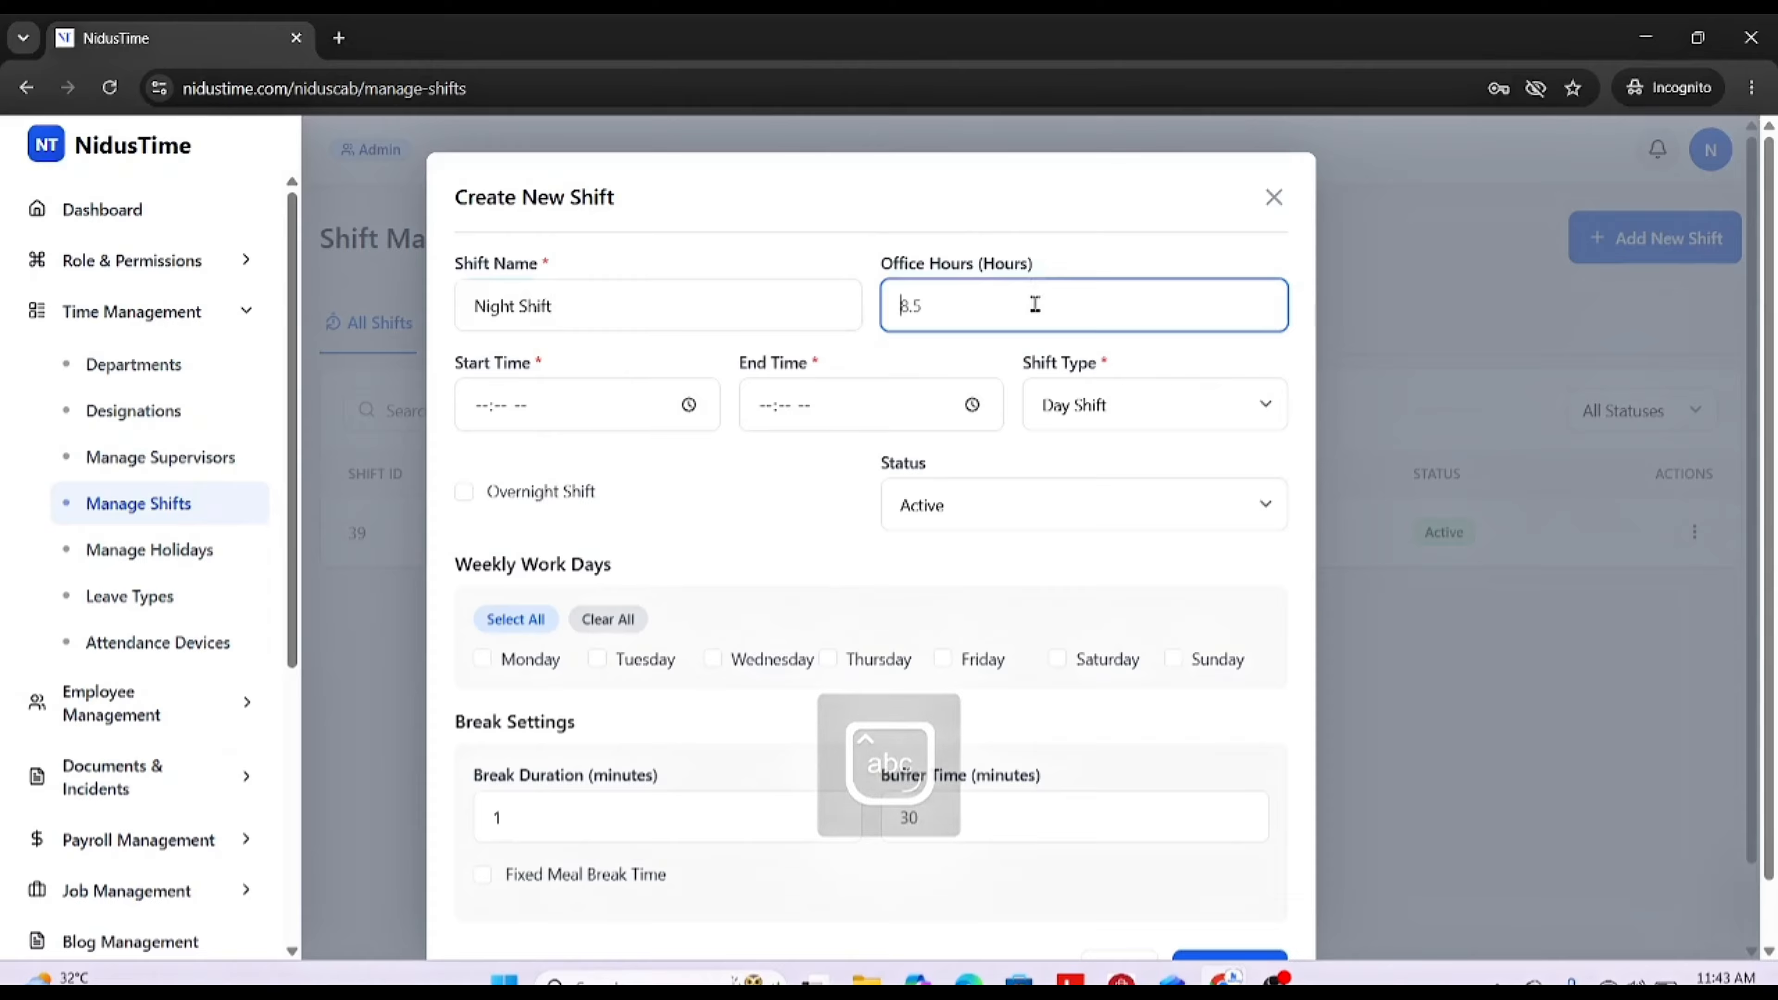
pyautogui.write('8')
# Step: Set the shift's start time to 12:00 AM
pyautogui.click(690, 408)
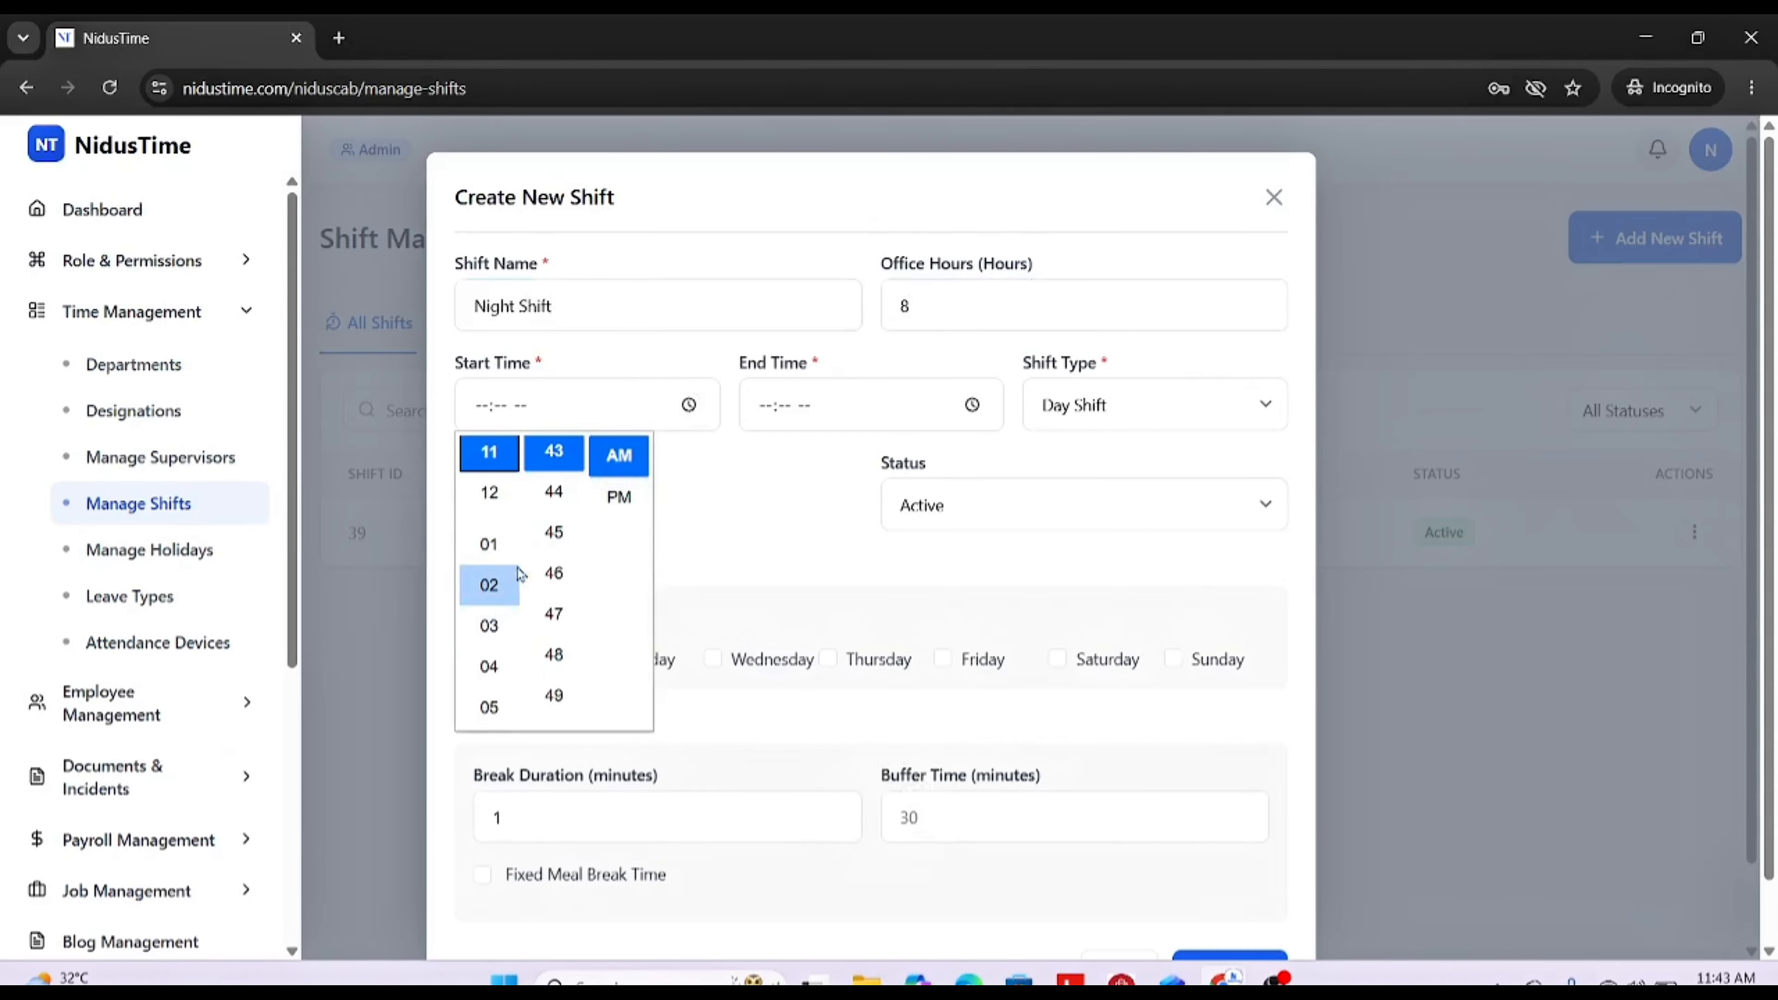
pyautogui.click(491, 493)
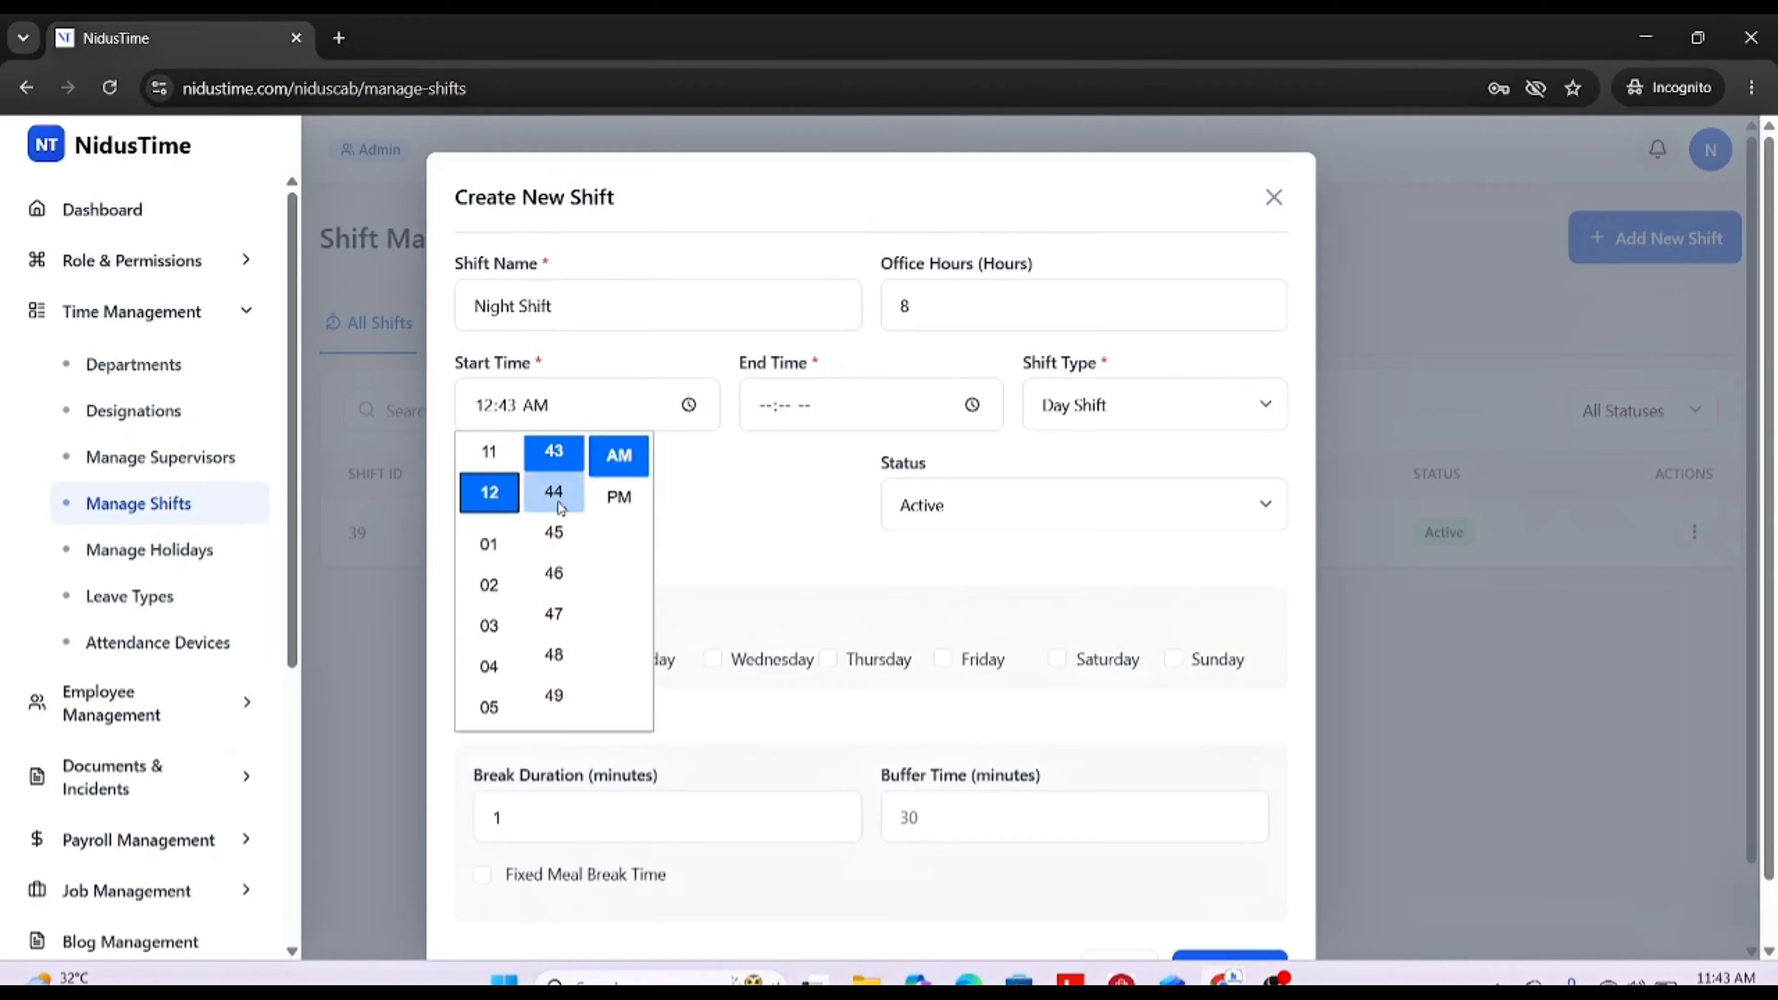
pyautogui.scroll(-5, 554, 603)
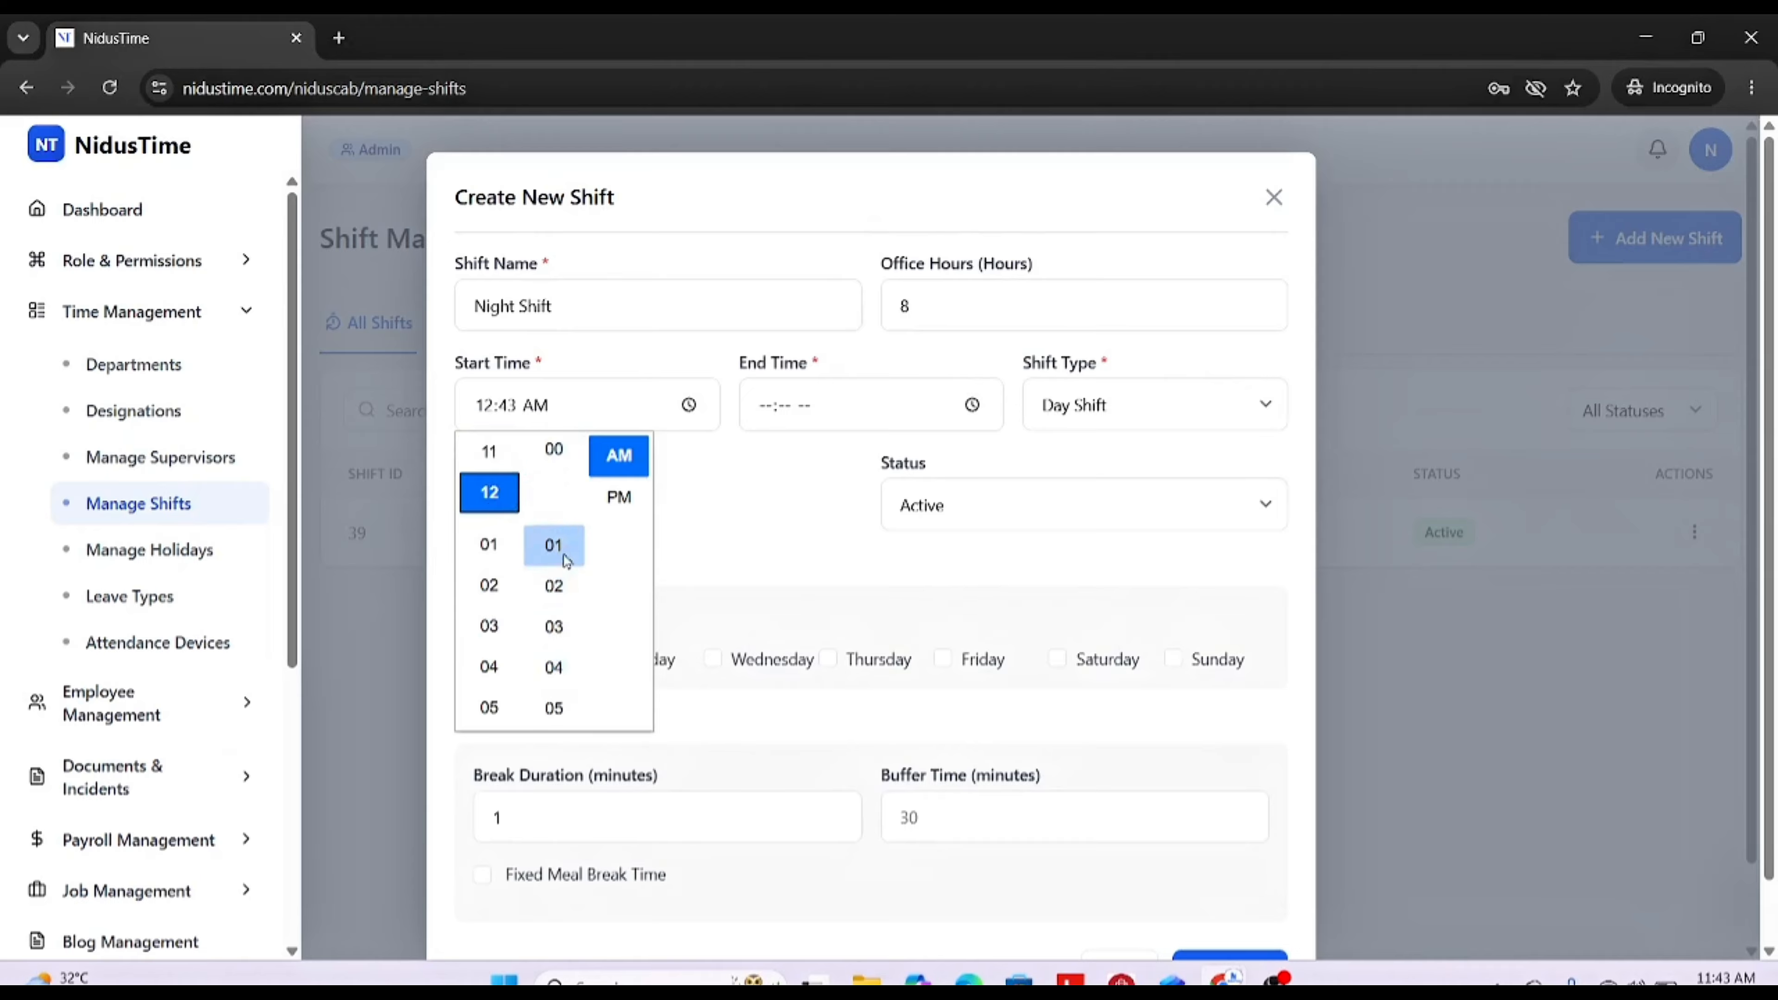
pyautogui.click(554, 442)
pyautogui.click(715, 493)
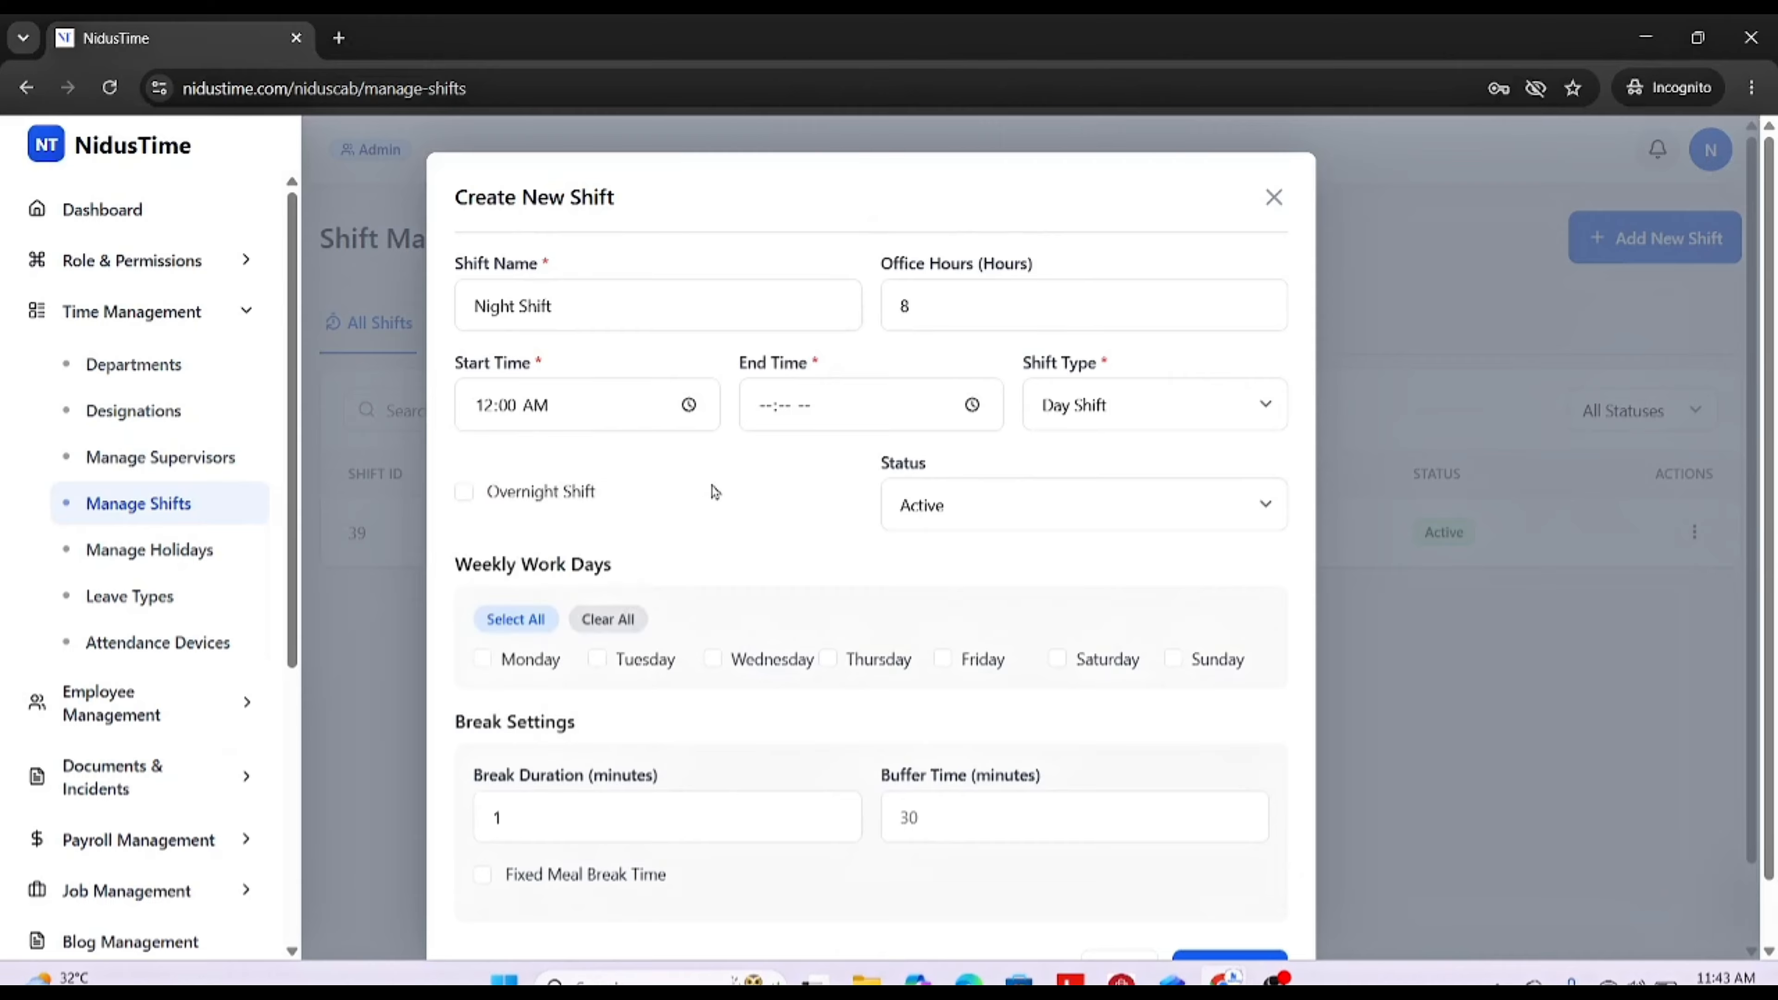
# Step: Set the shift's end time to 05:00 AM
pyautogui.click(972, 405)
pyautogui.scroll(-2, 774, 525)
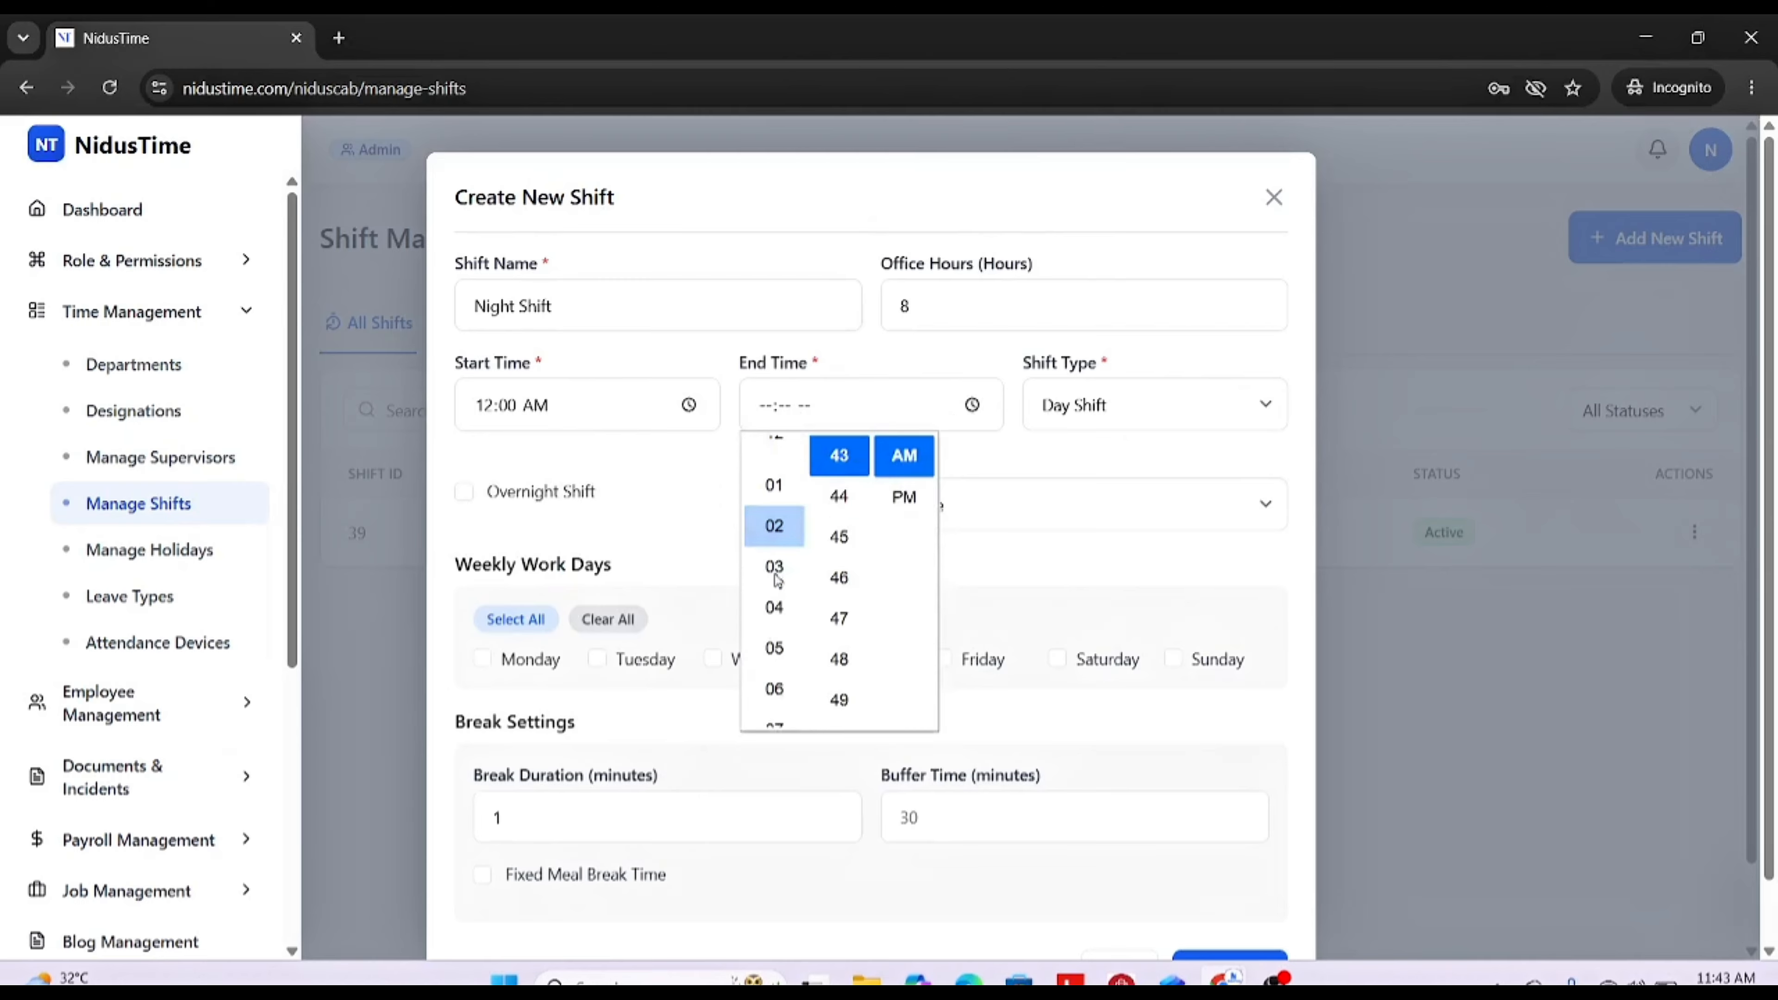
pyautogui.click(773, 625)
pyautogui.scroll(5, 849, 533)
pyautogui.scroll(10, 847, 535)
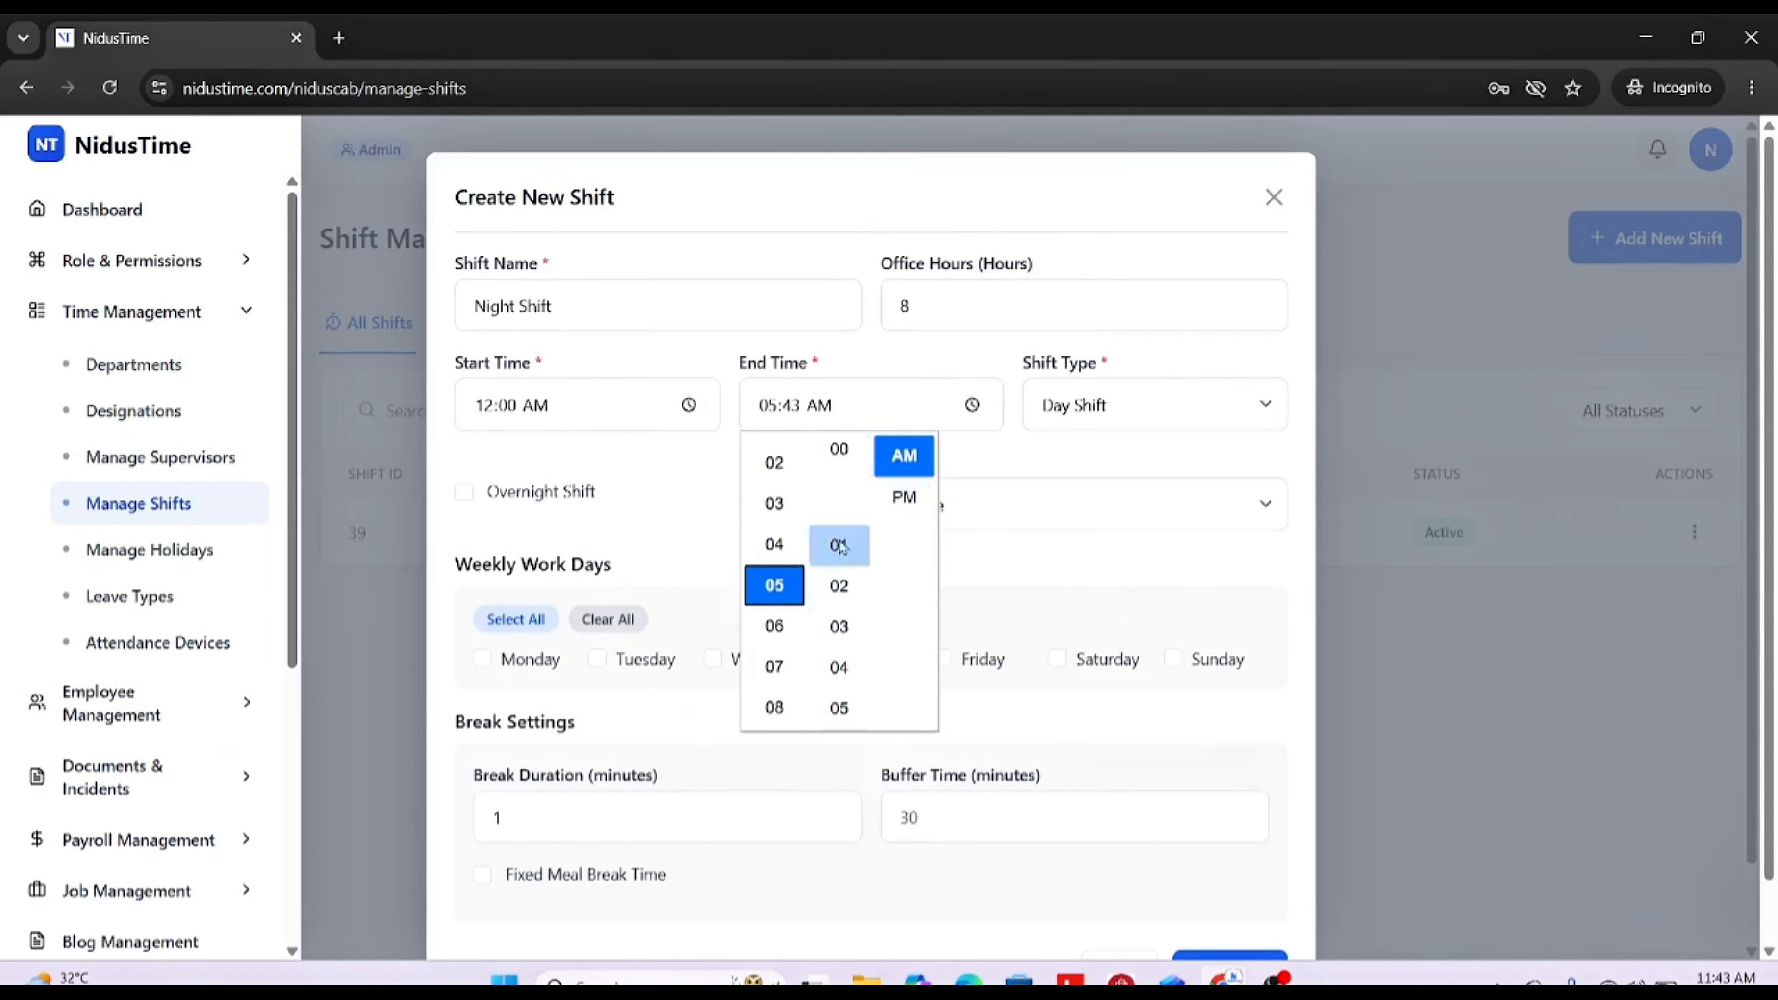
pyautogui.click(839, 449)
pyautogui.click(980, 498)
pyautogui.click(788, 406)
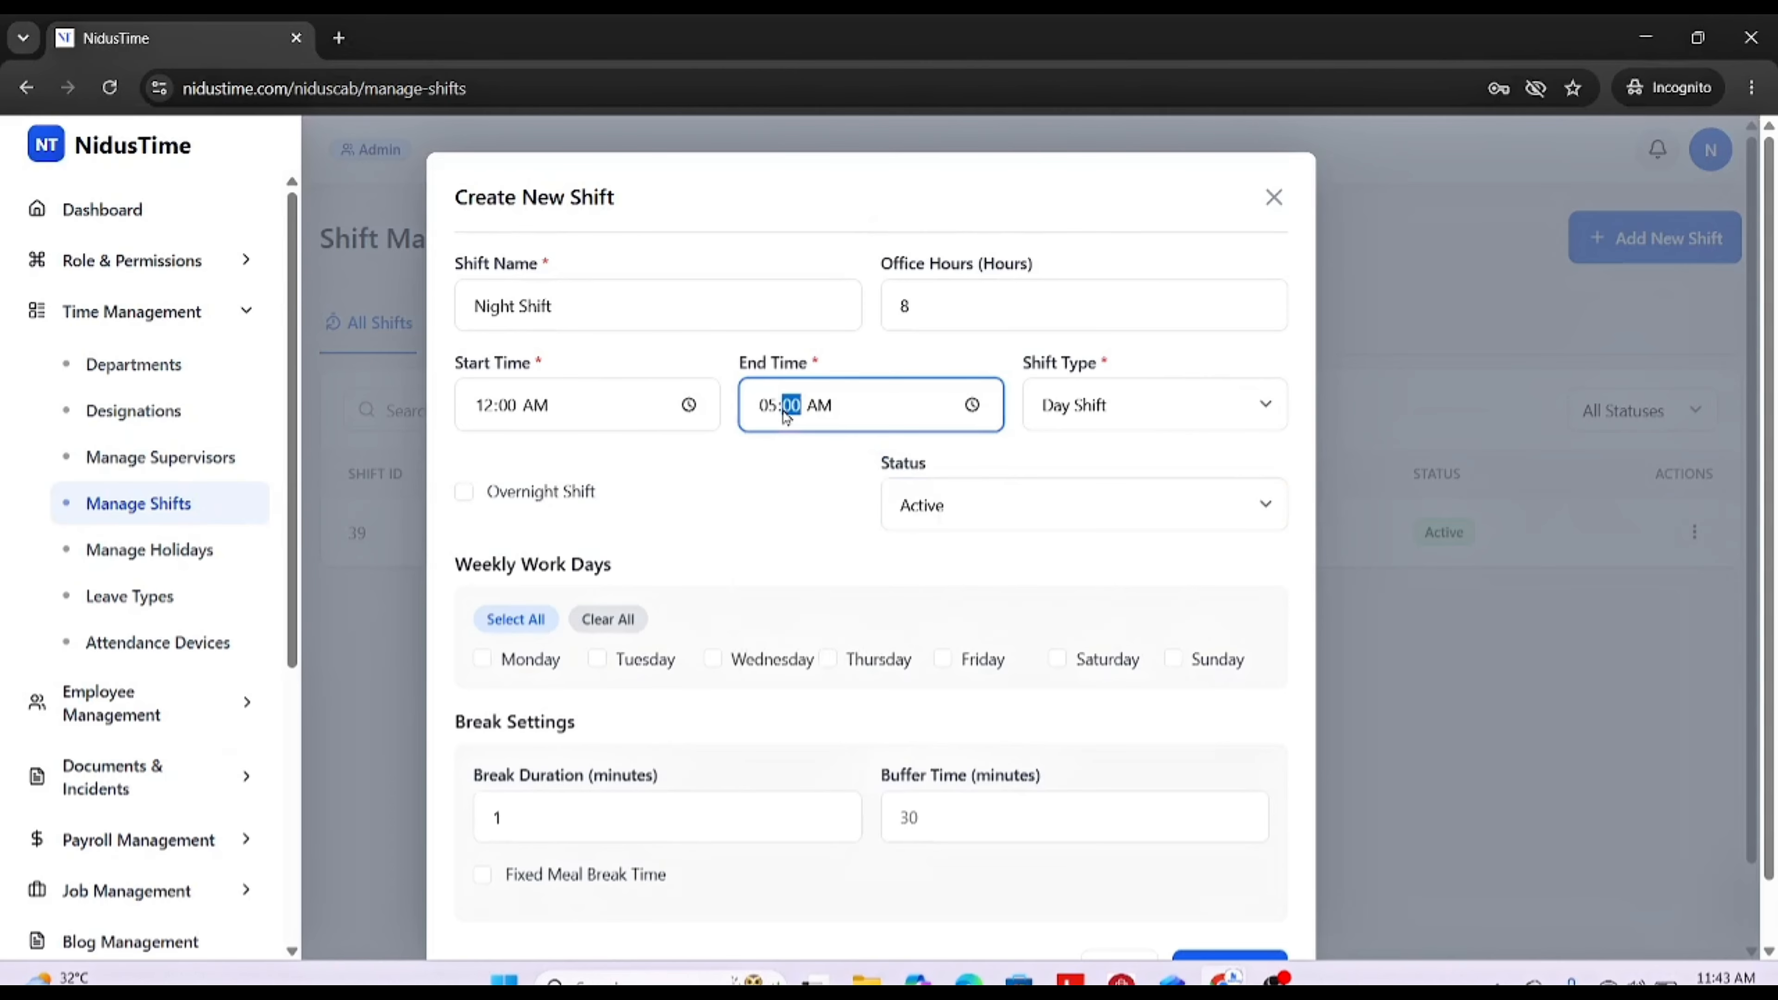
pyautogui.click(767, 406)
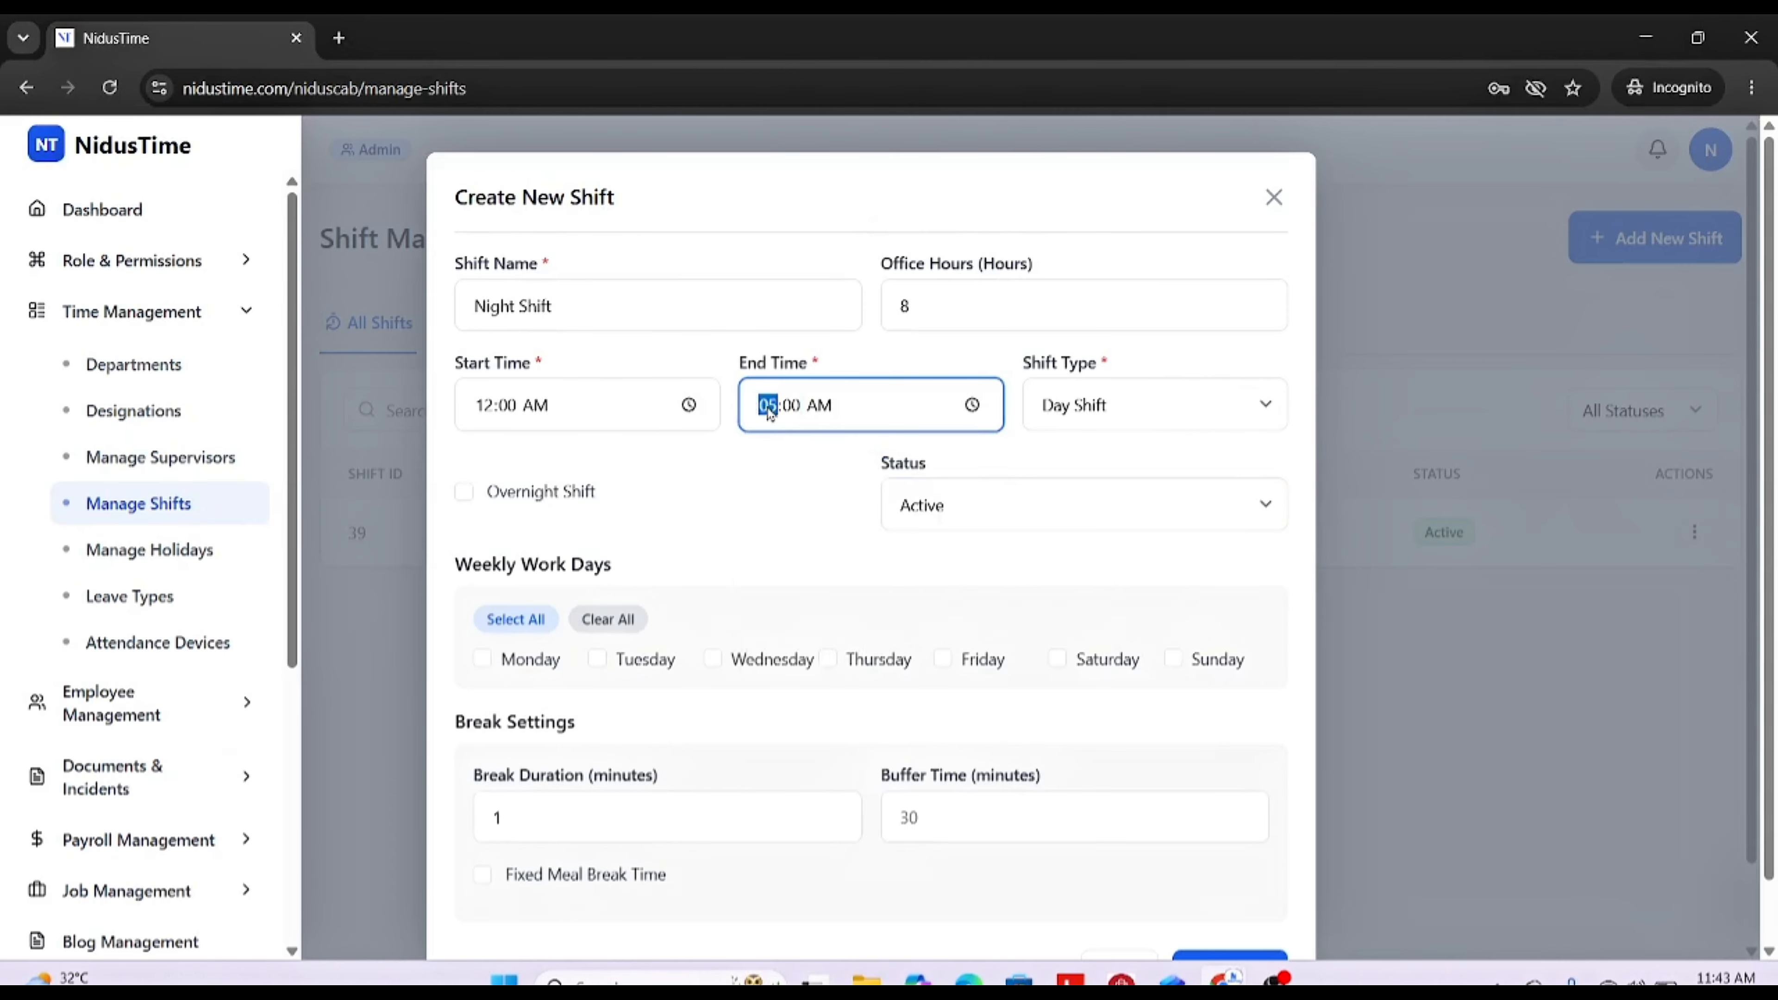
# Step: Set the shift type to Night Shift and select Thursday and Friday as the weekly work days
pyautogui.click(1089, 423)
pyautogui.click(1125, 512)
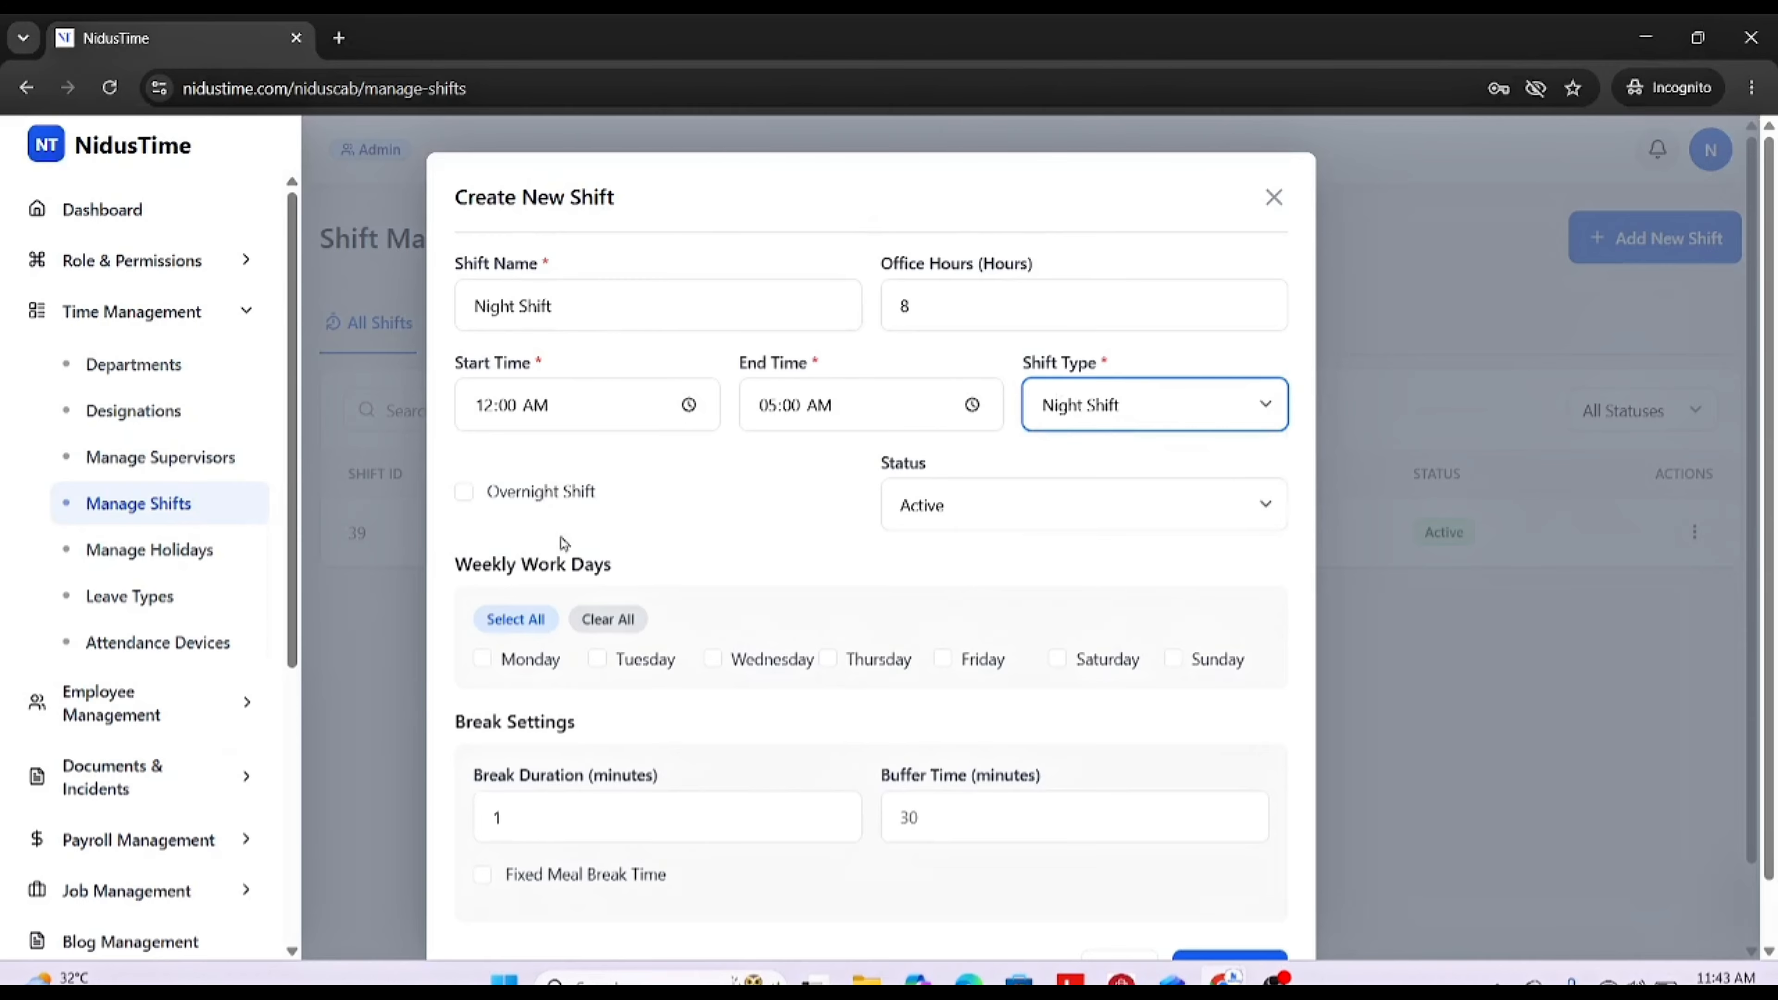
pyautogui.scroll(-1, 874, 566)
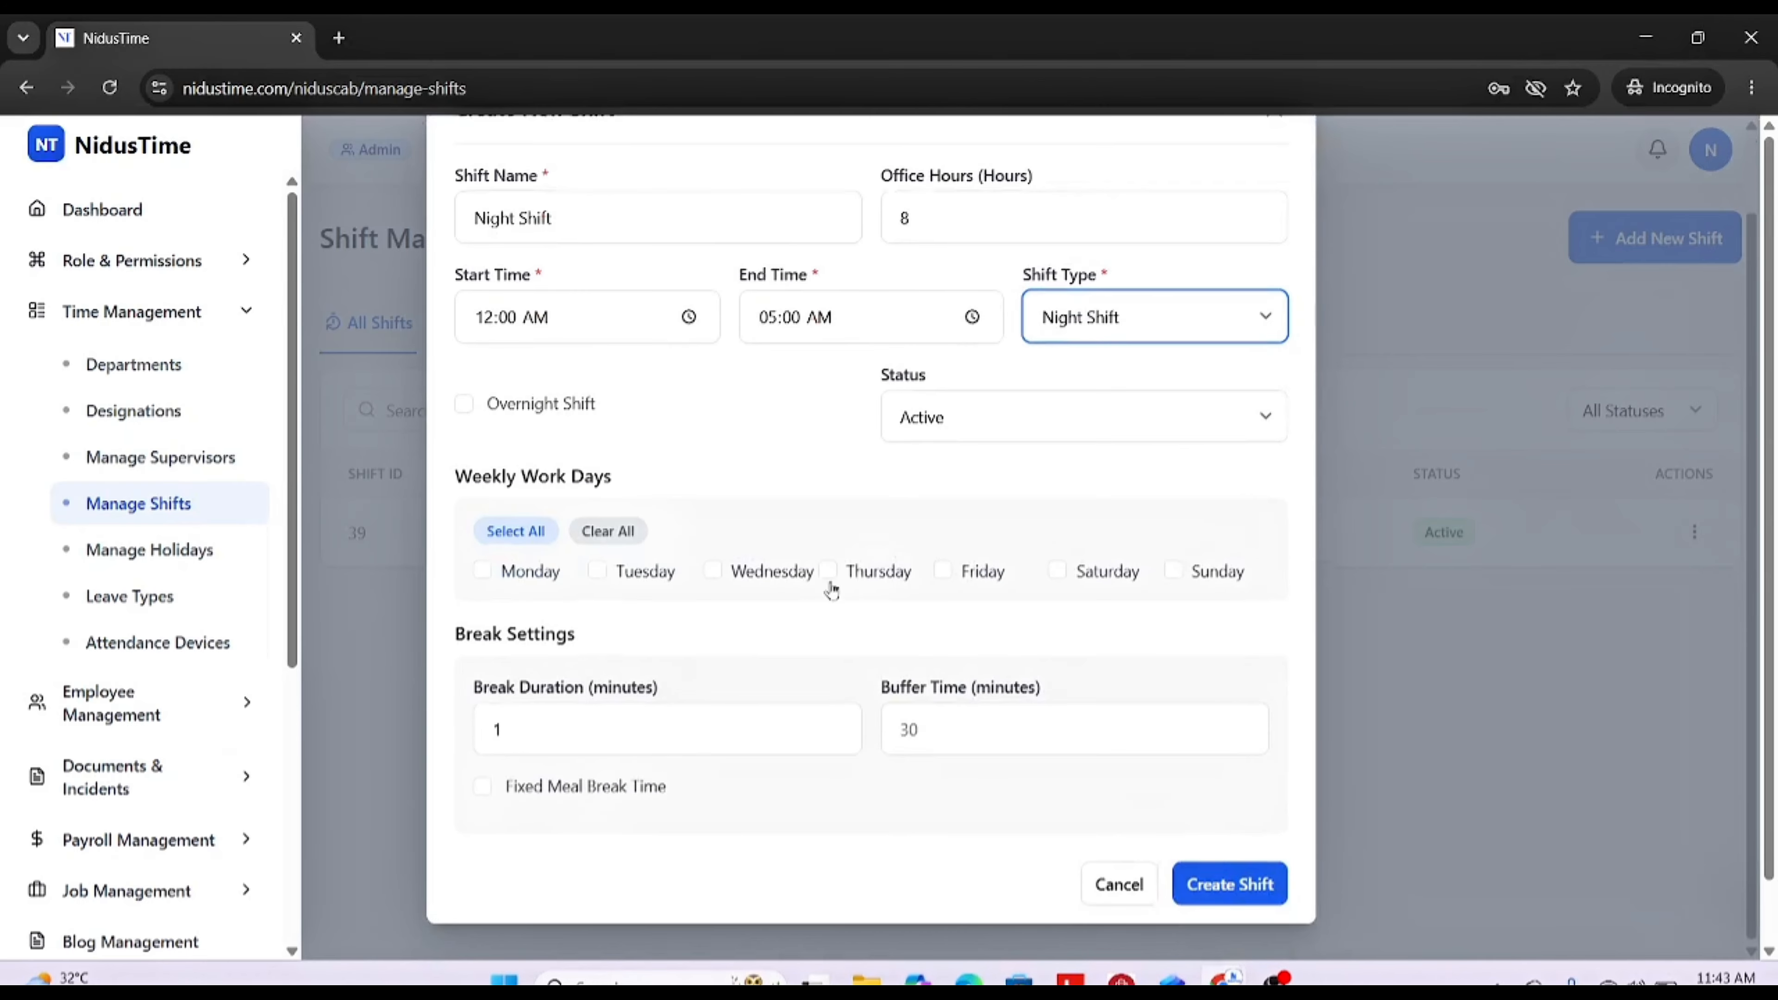
pyautogui.click(829, 574)
pyautogui.click(957, 587)
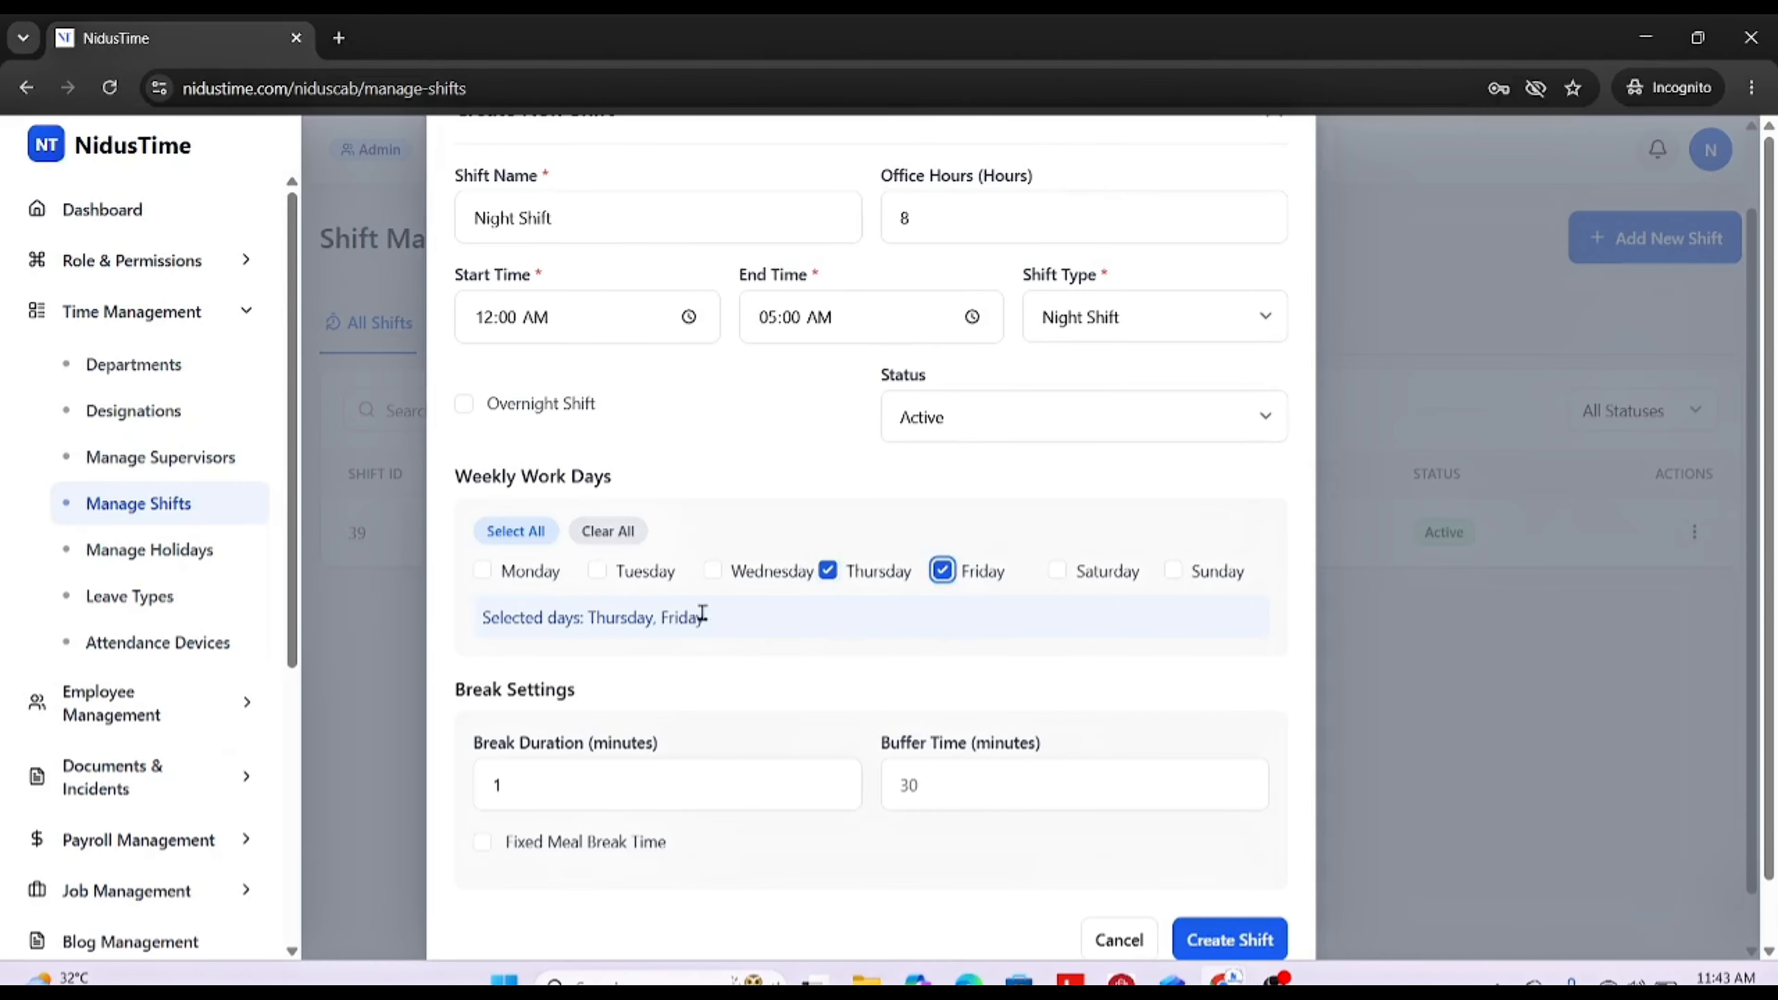
pyautogui.scroll(-1, 700, 610)
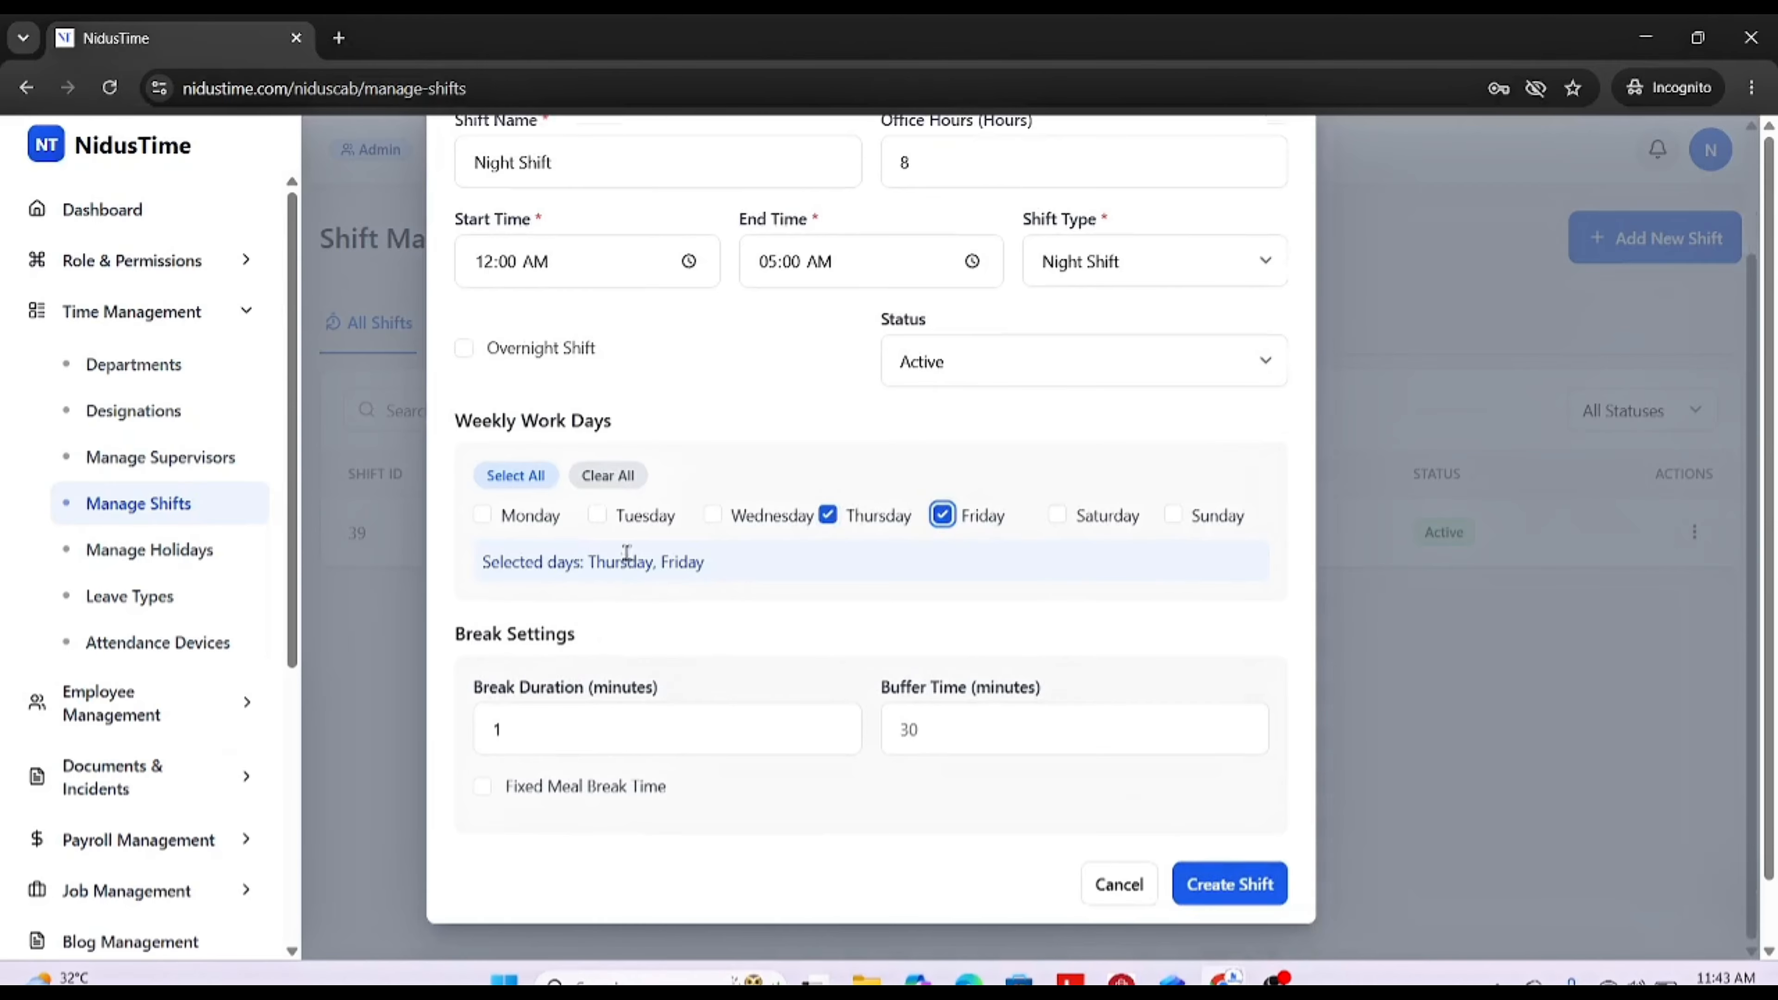
pyautogui.click(625, 565)
# Step: Set the break duration to 40 minutes and the buffer time to 20 minutes, and create the shift
pyautogui.click(618, 724)
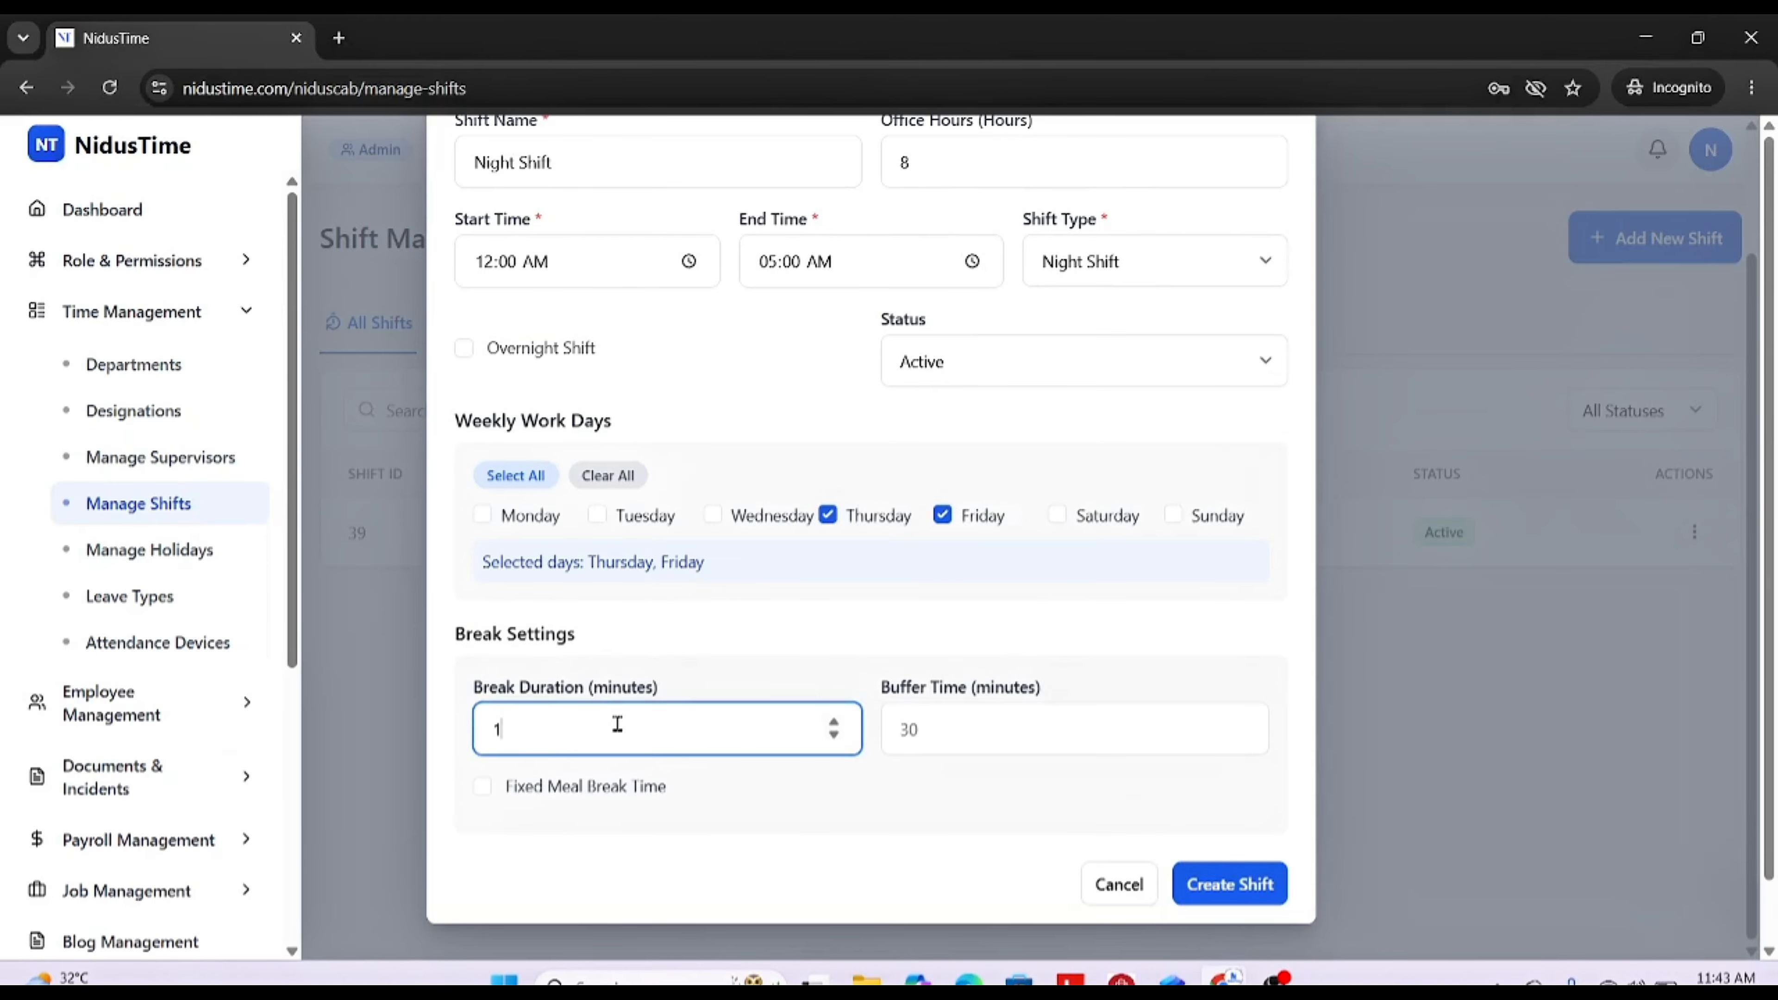
pyautogui.doubleClick(490, 728)
pyautogui.click(973, 731)
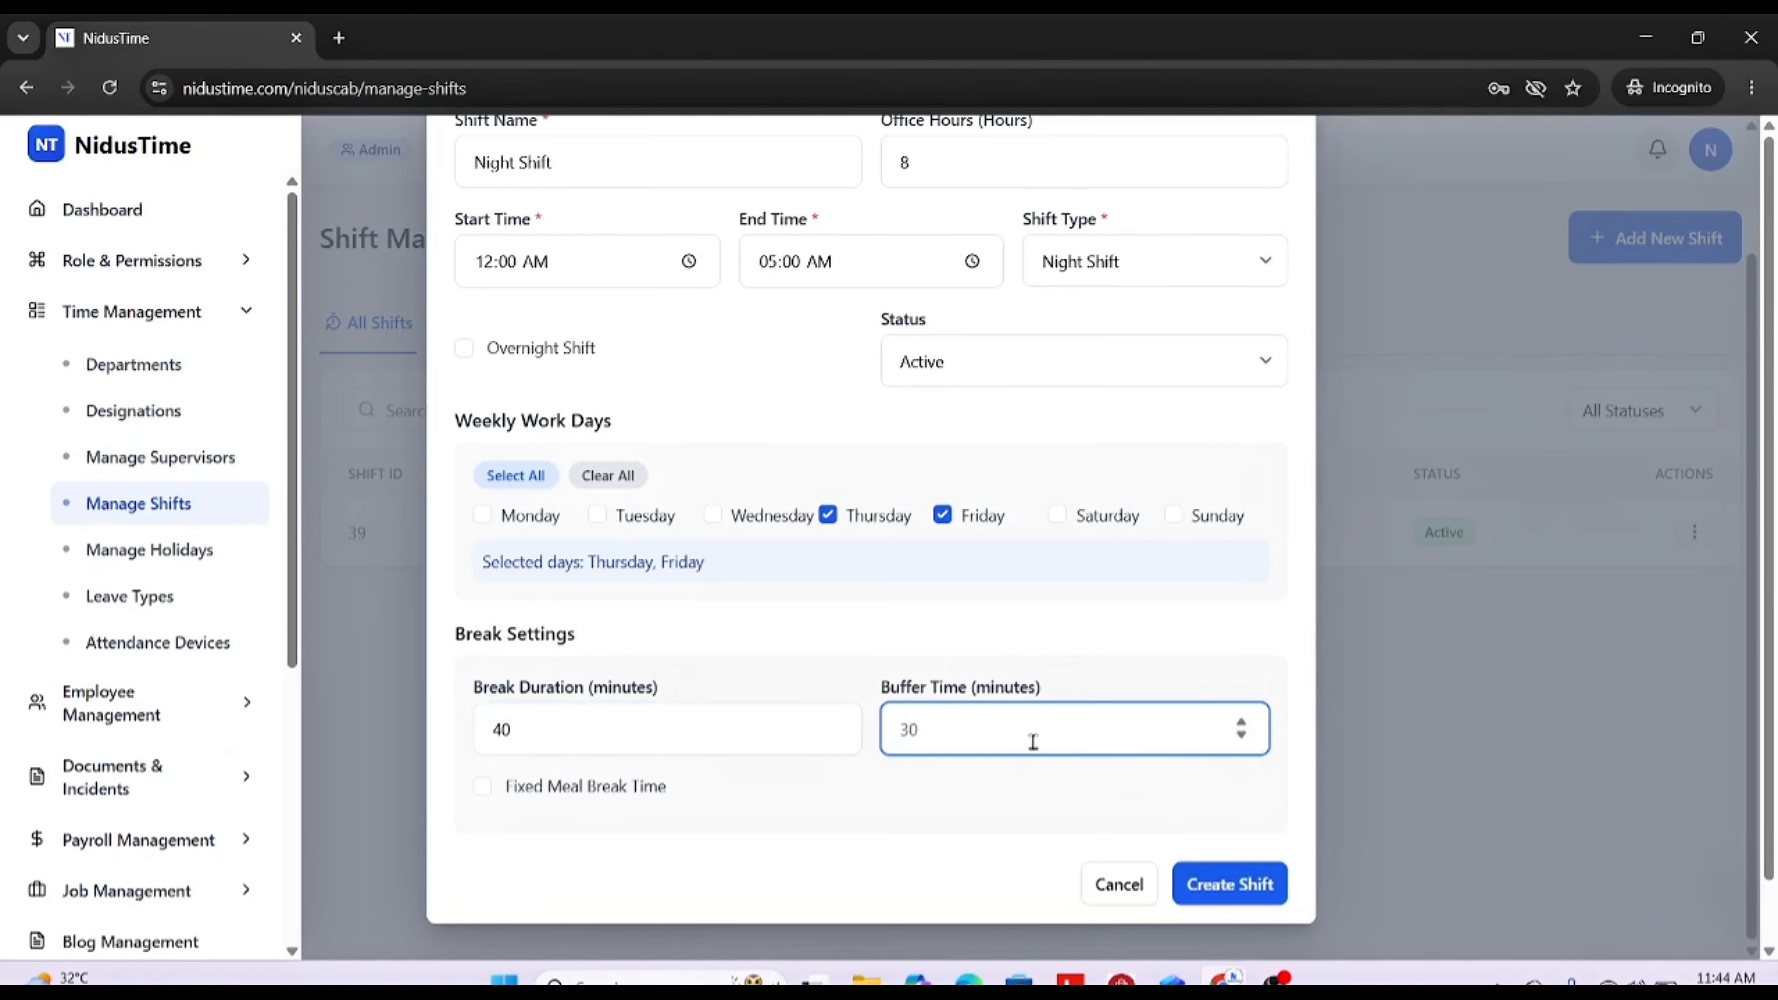
pyautogui.write('20')
pyautogui.click(1234, 883)
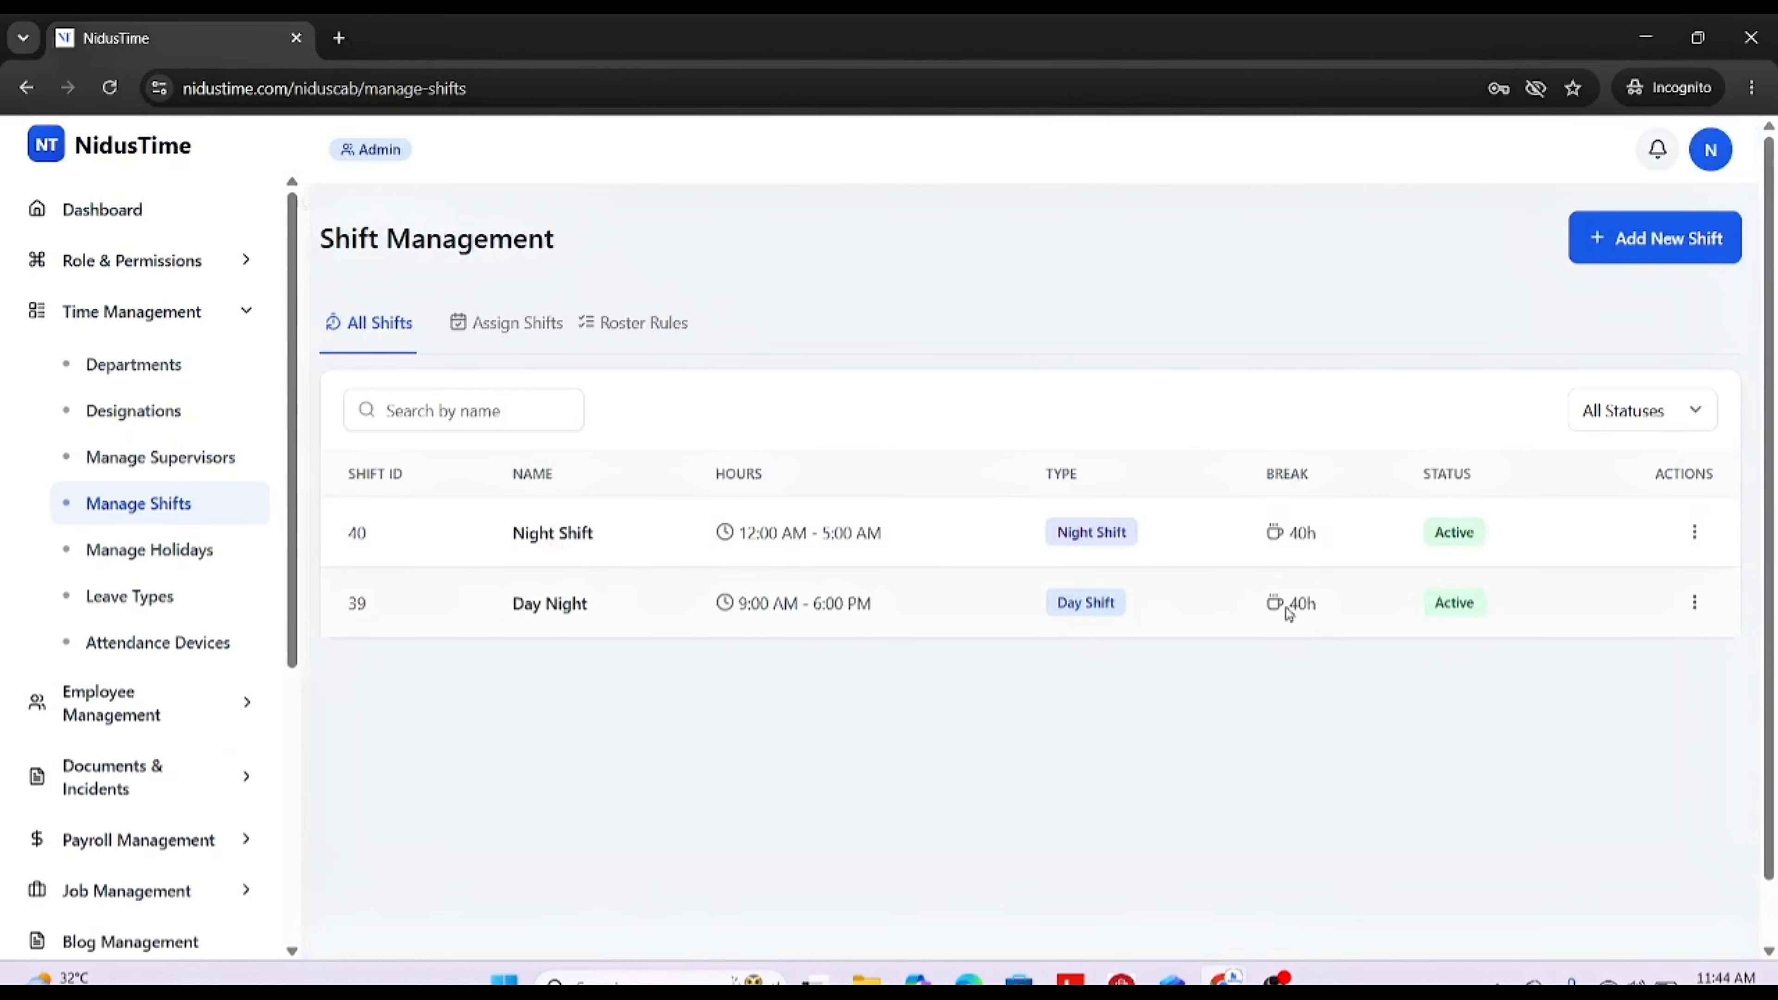
# Step: Start a new single-date holiday in holiday management and name it "Indendence day"
pyautogui.click(146, 557)
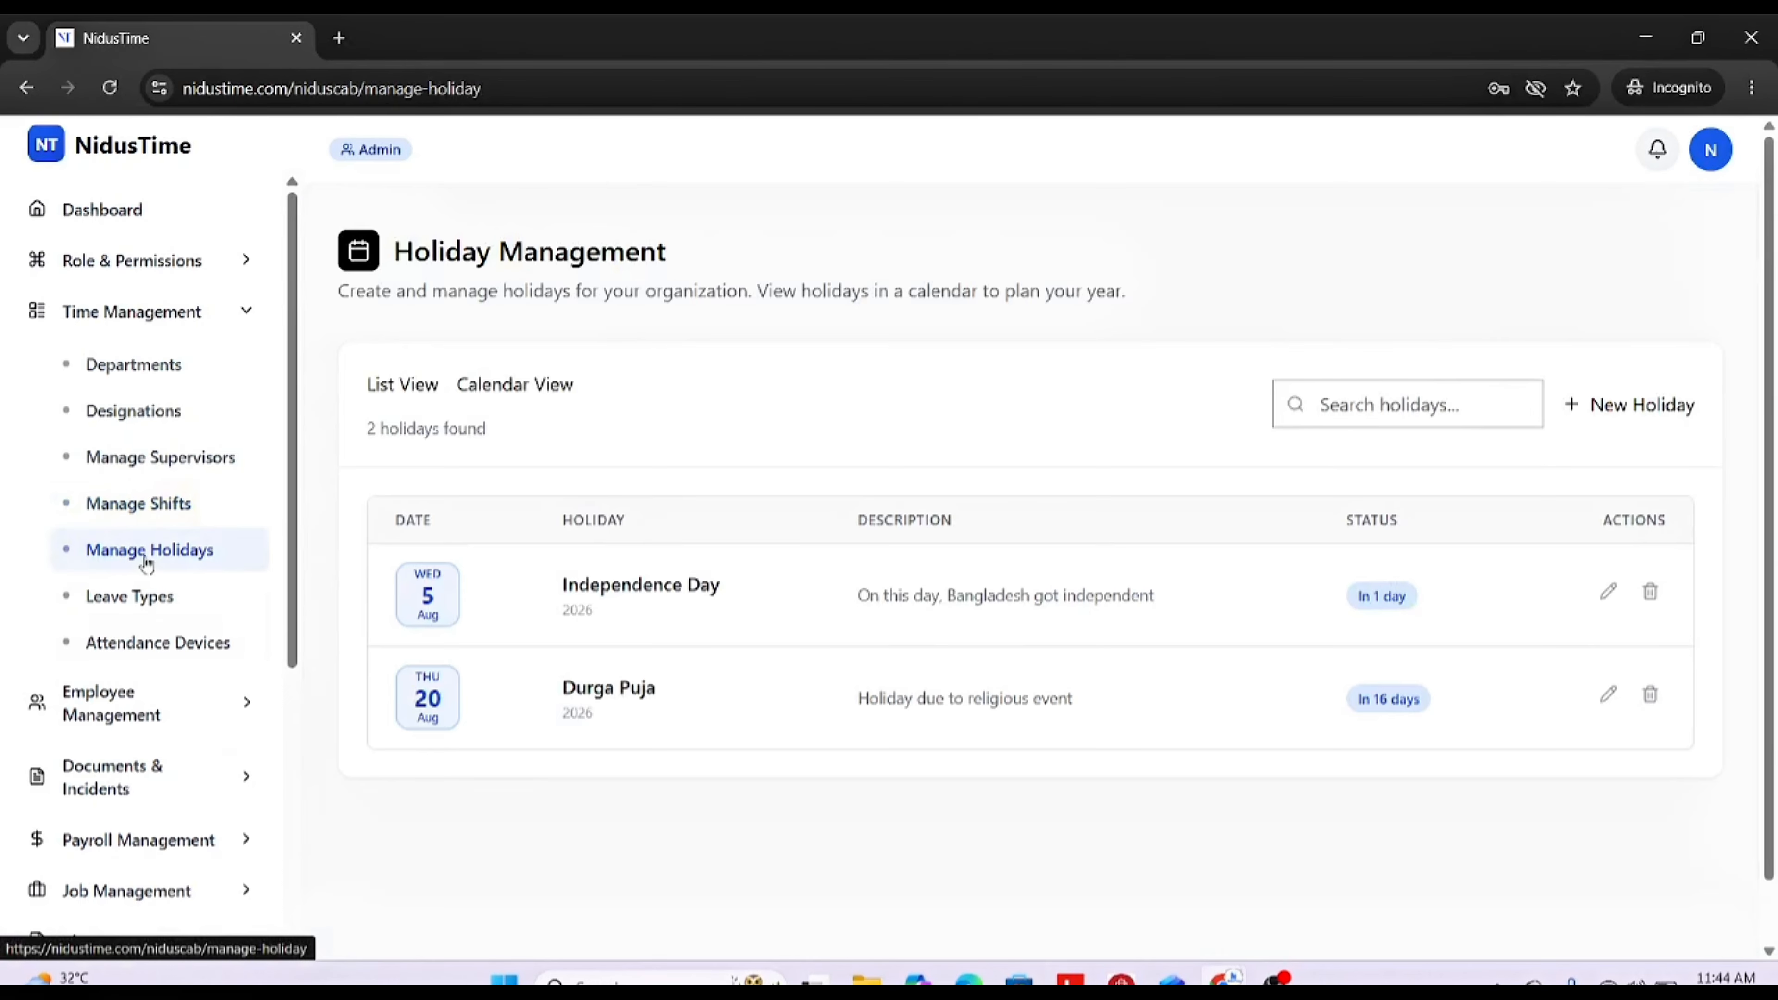
pyautogui.click(217, 565)
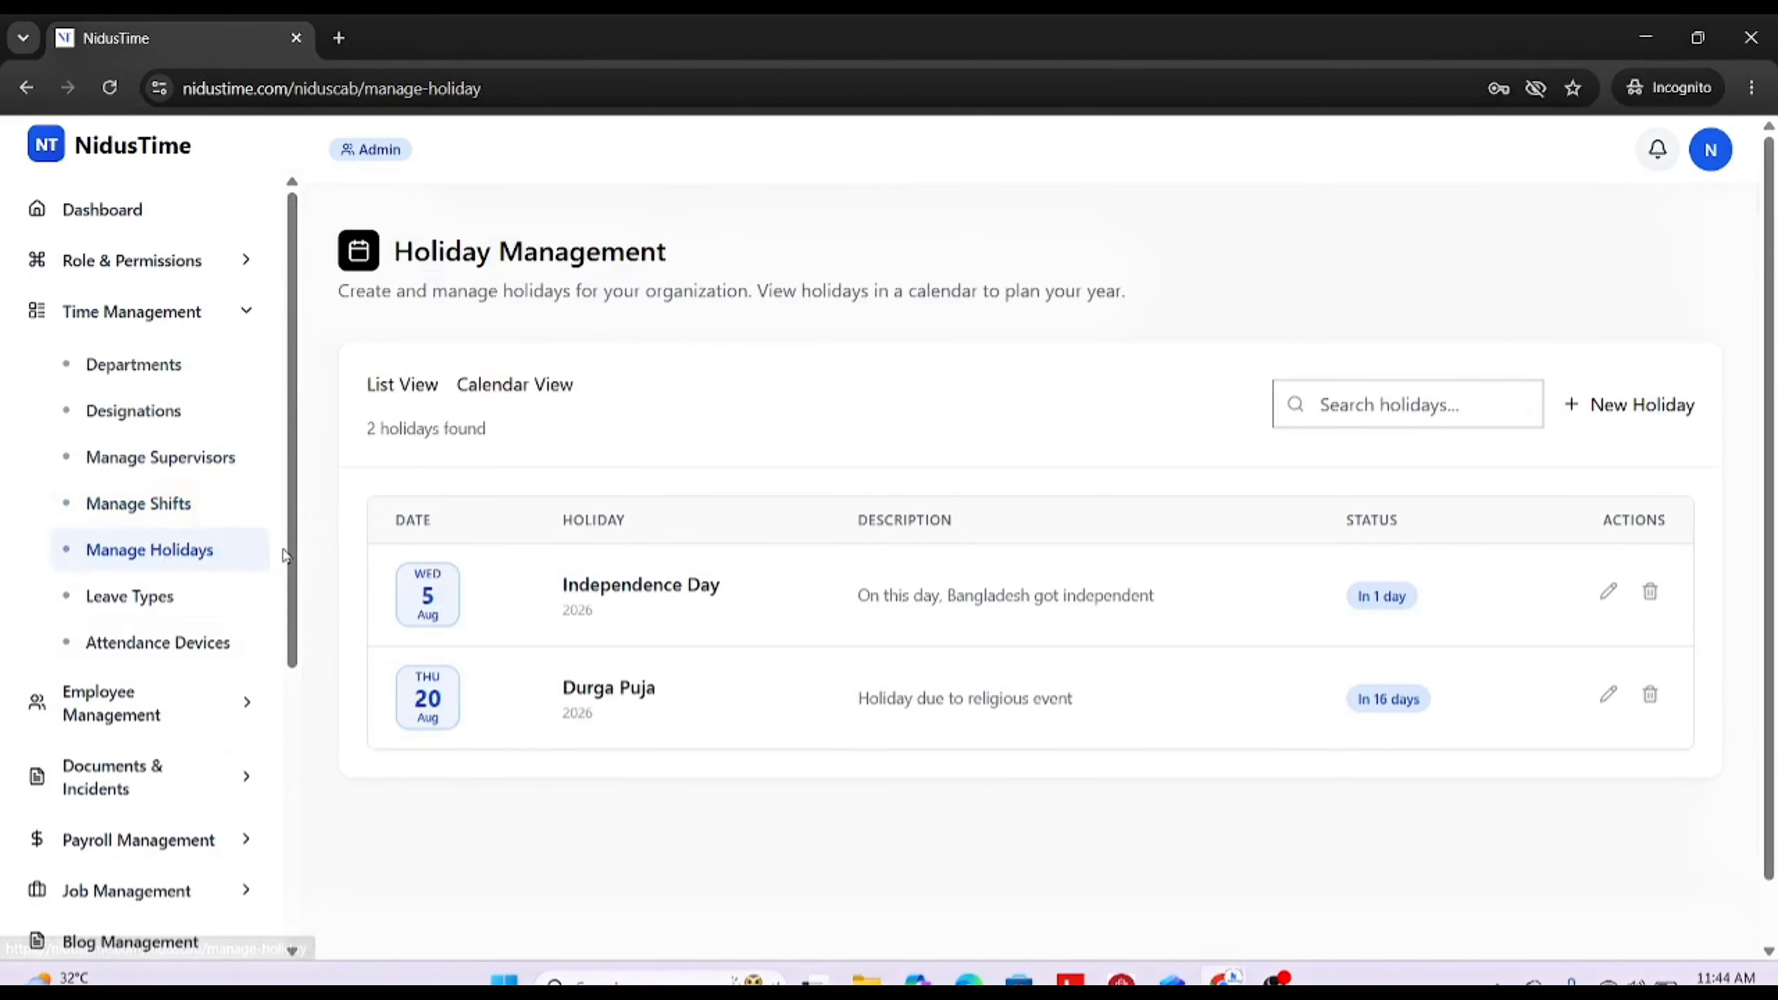
pyautogui.click(1639, 414)
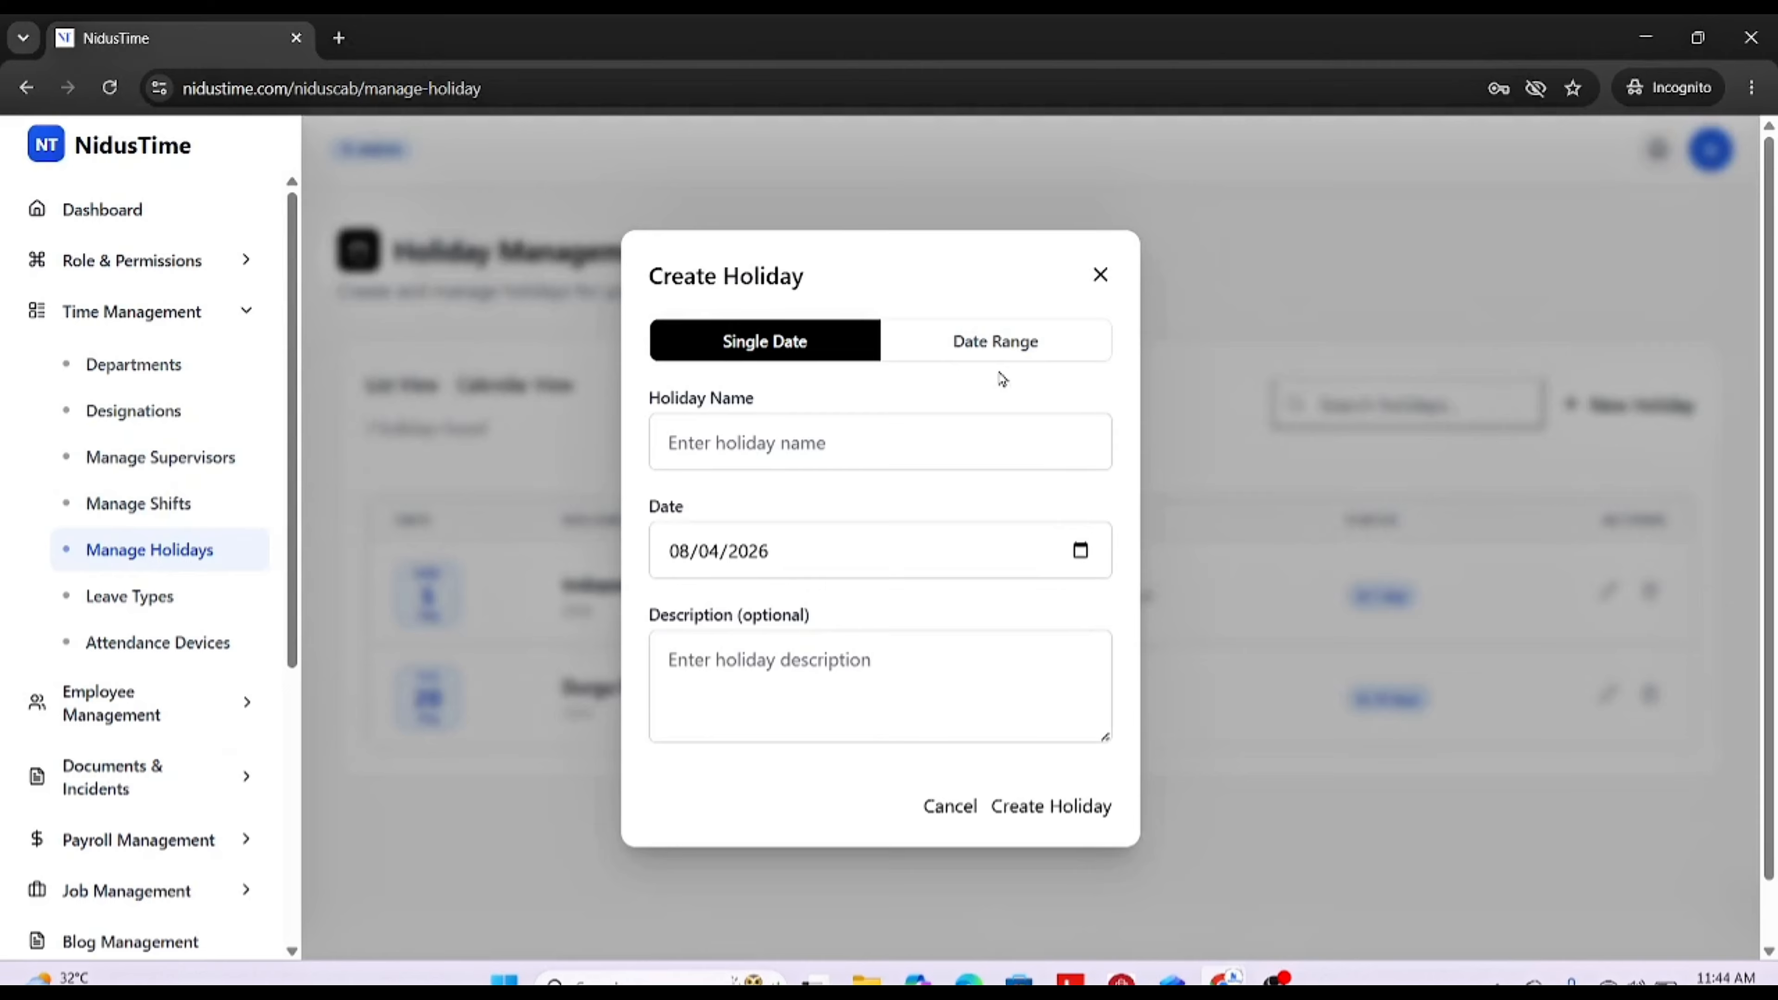
pyautogui.click(776, 454)
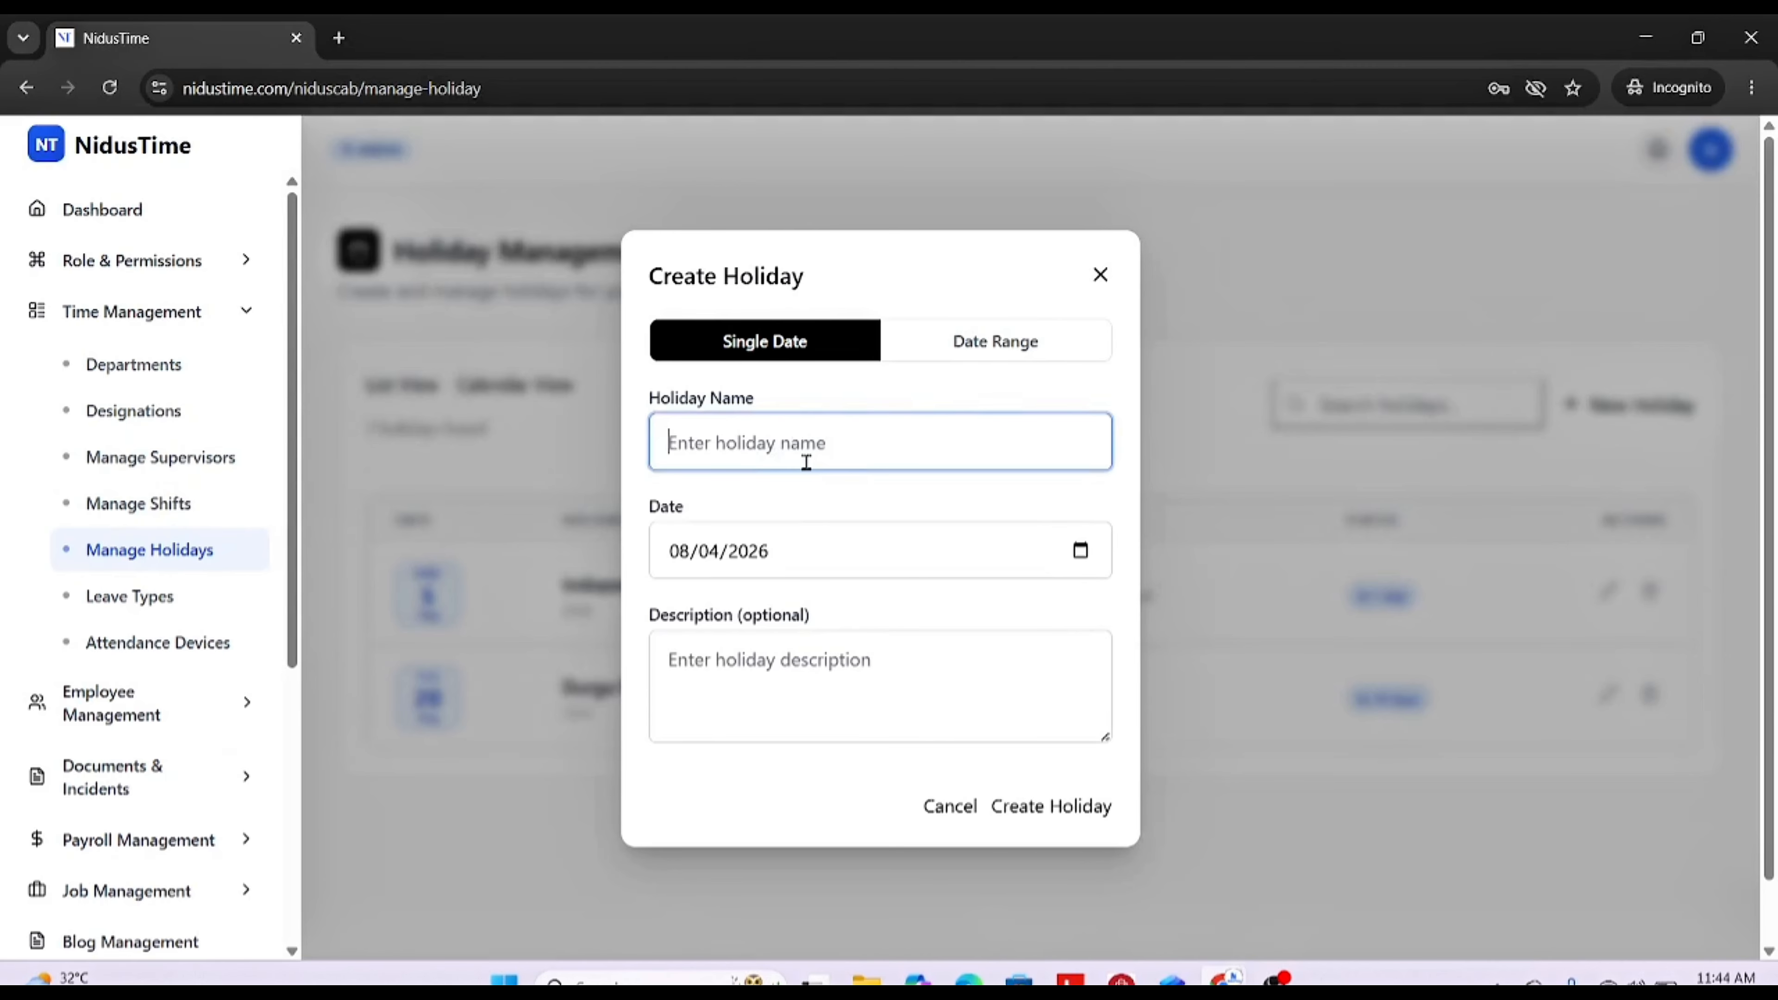
pyautogui.press('capslock')
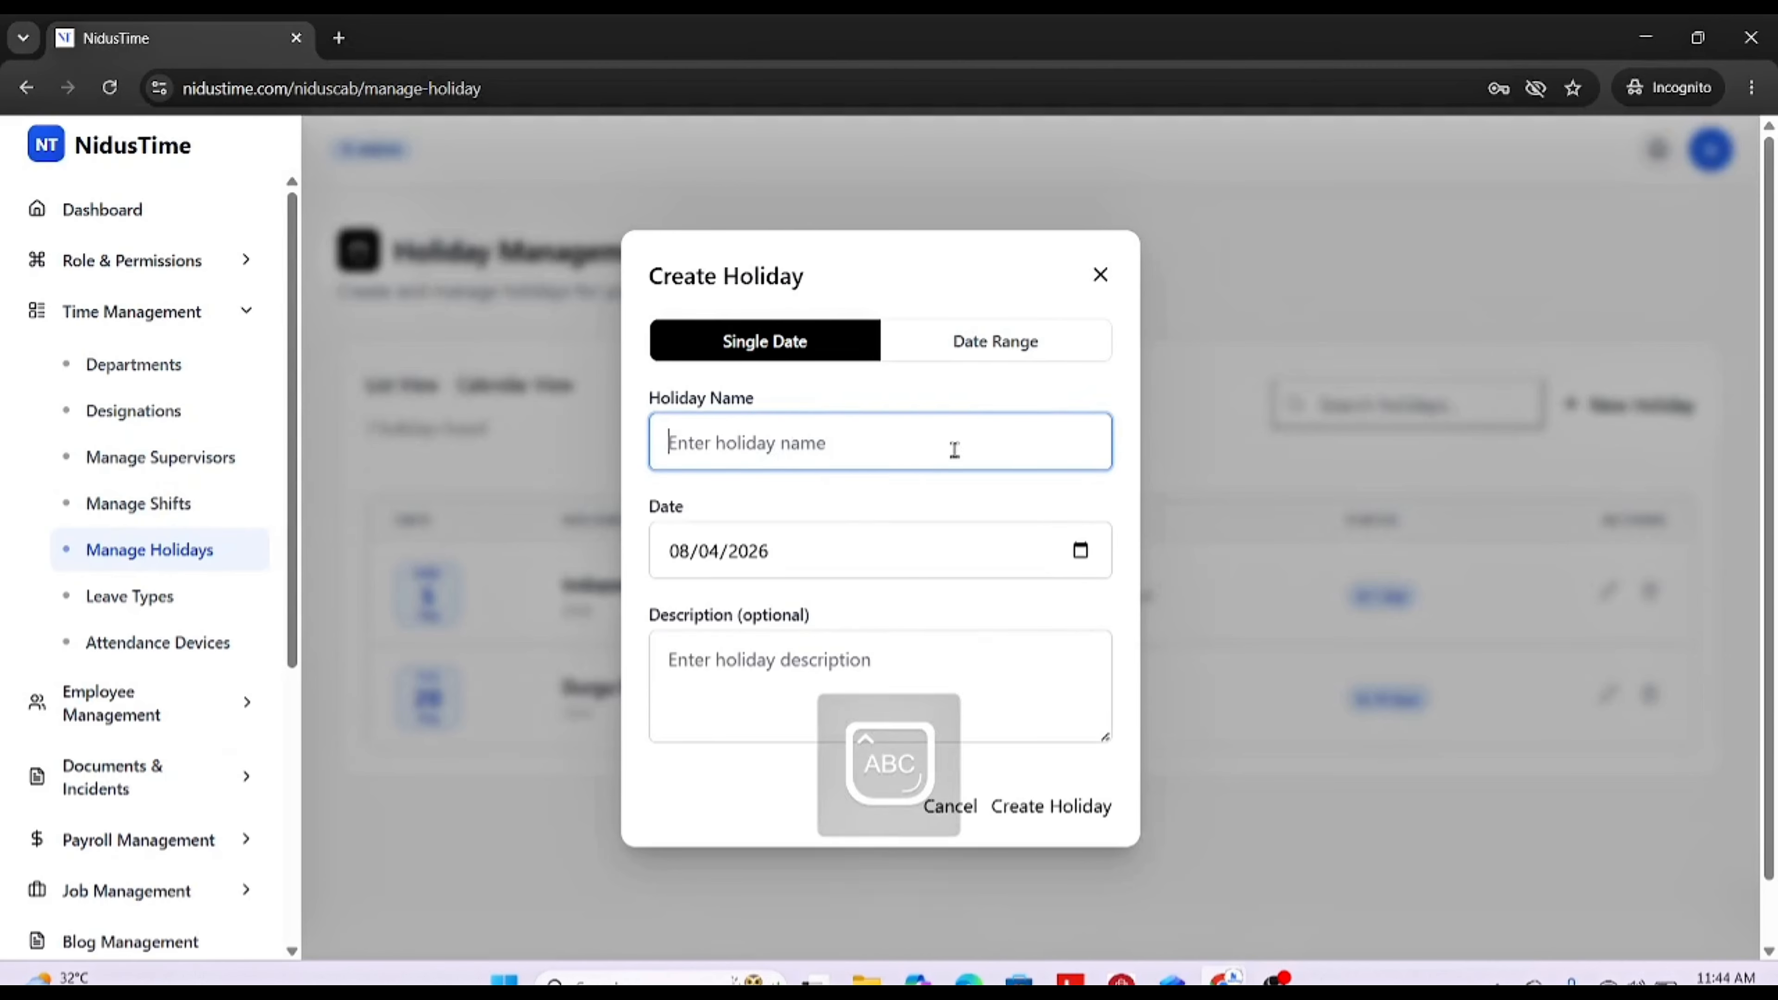
pyautogui.write('I')
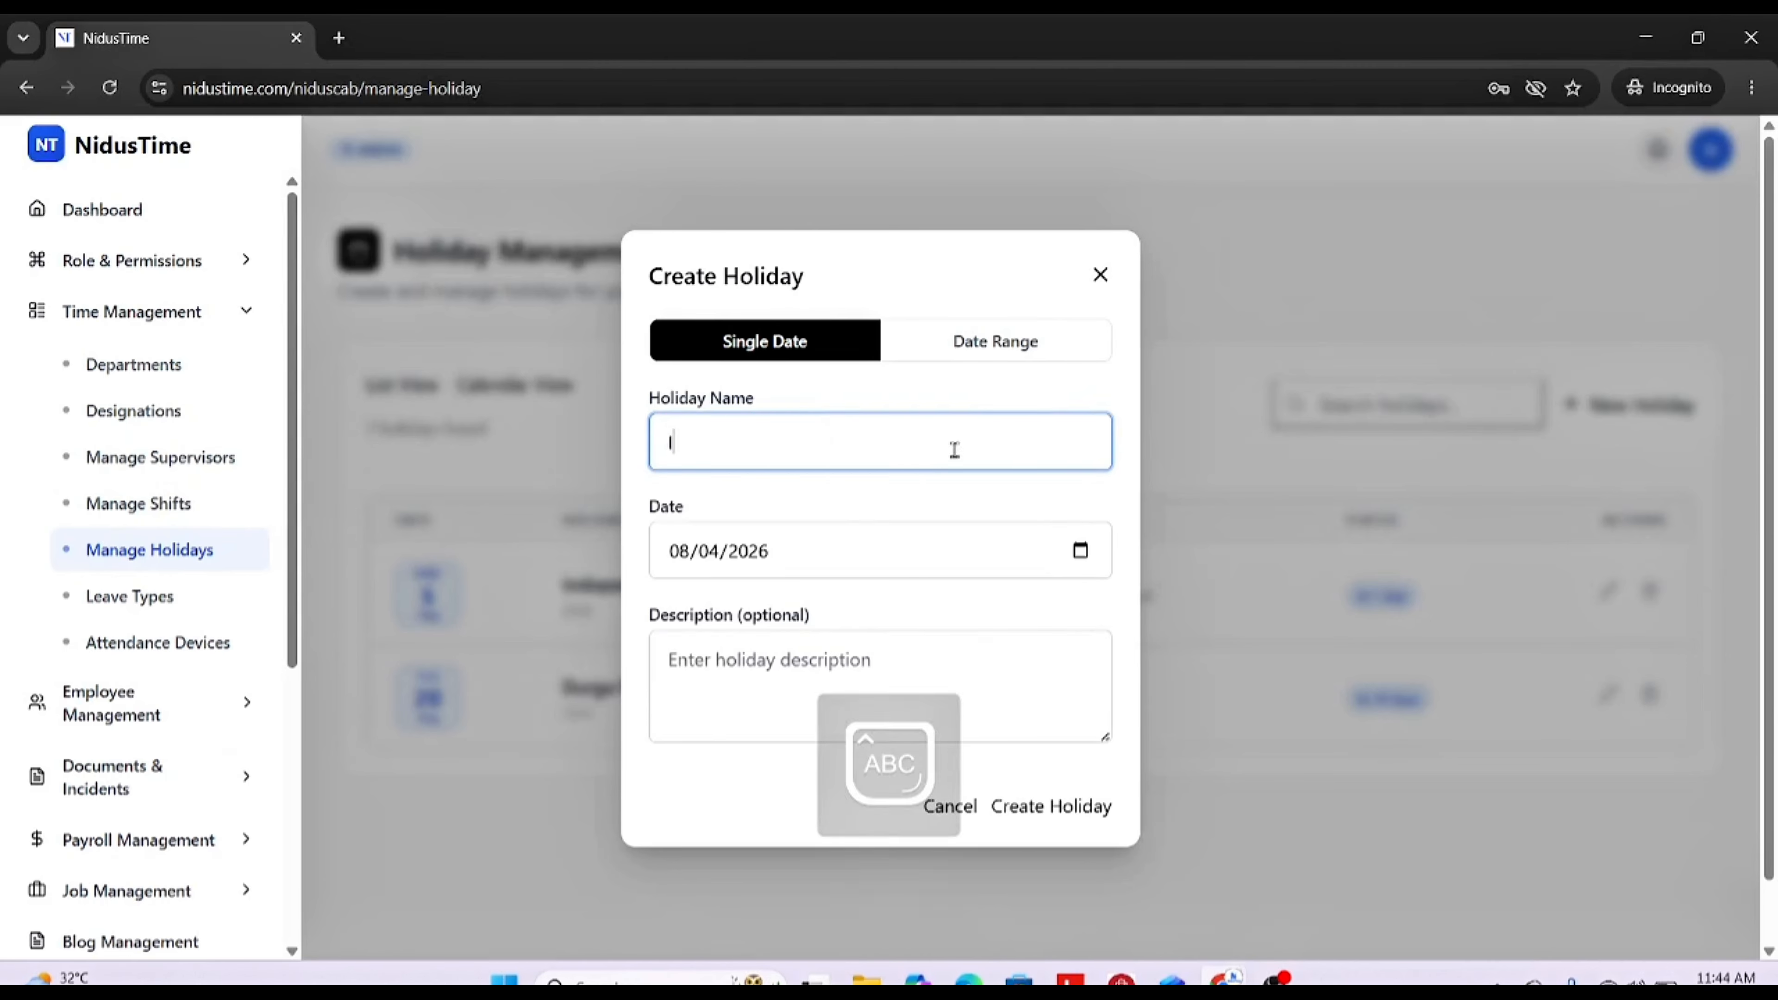
pyautogui.press('capslock')
pyautogui.write('ndendence day')
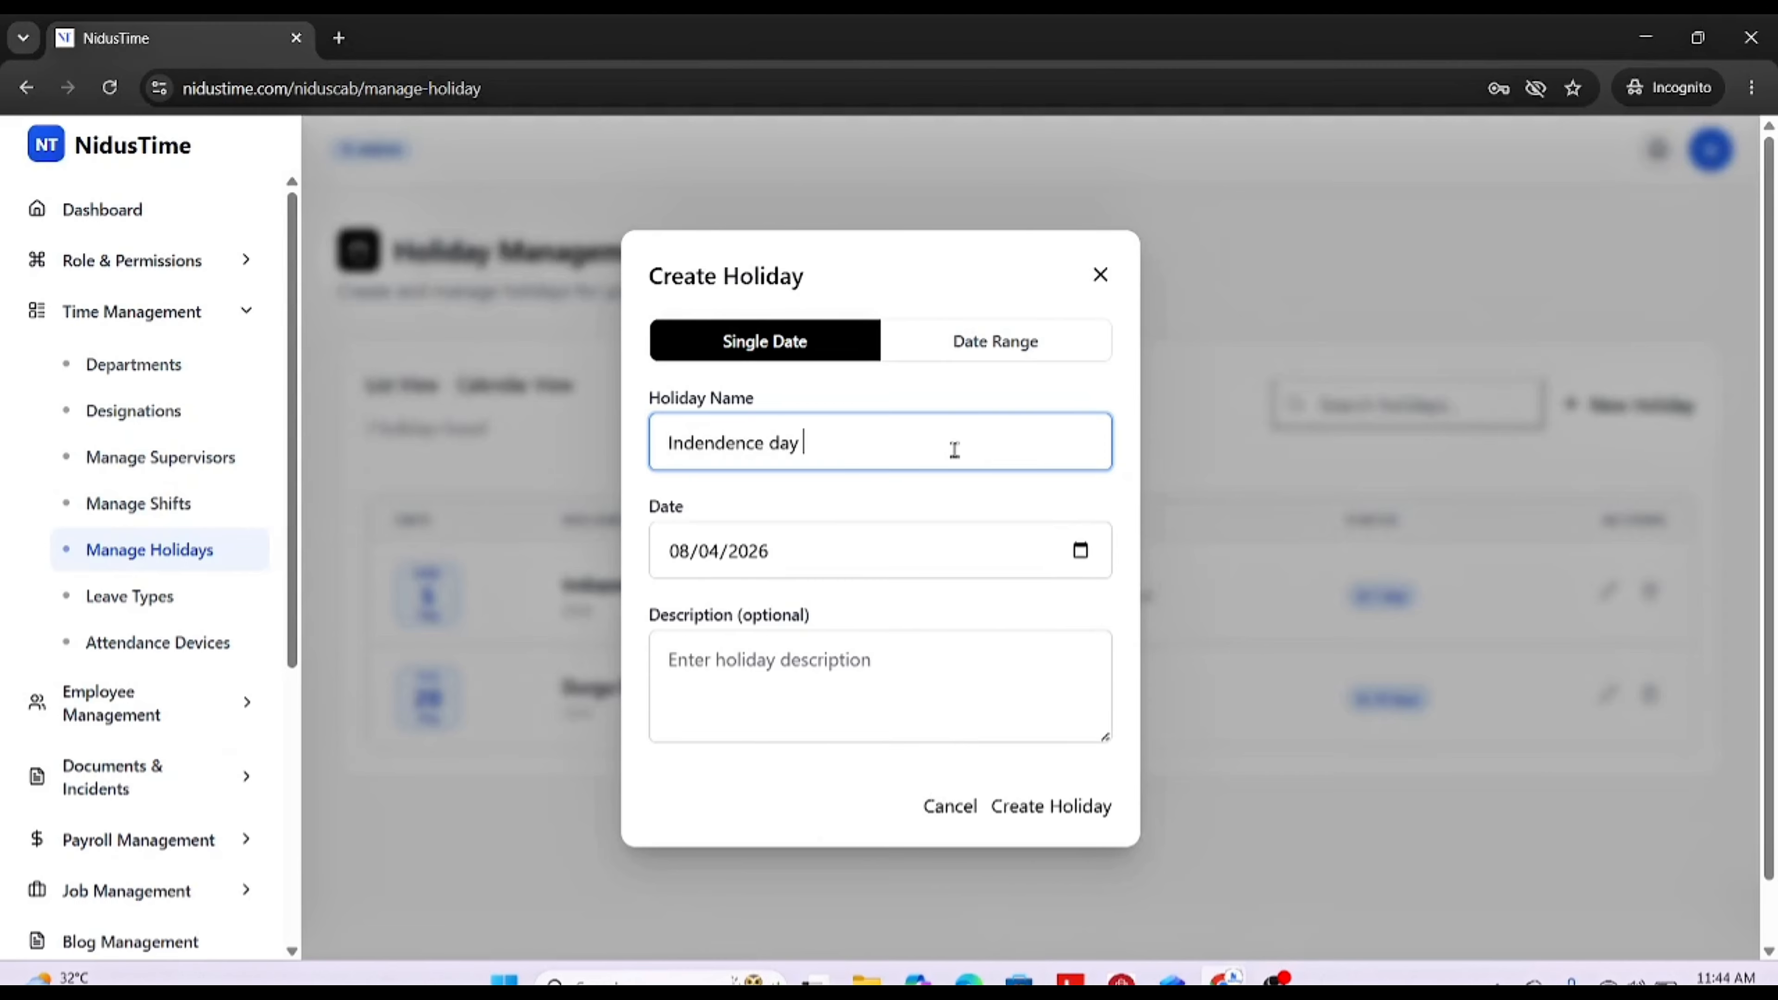
# Step: Set the holiday's date to 12/16/2026
pyautogui.click(1081, 551)
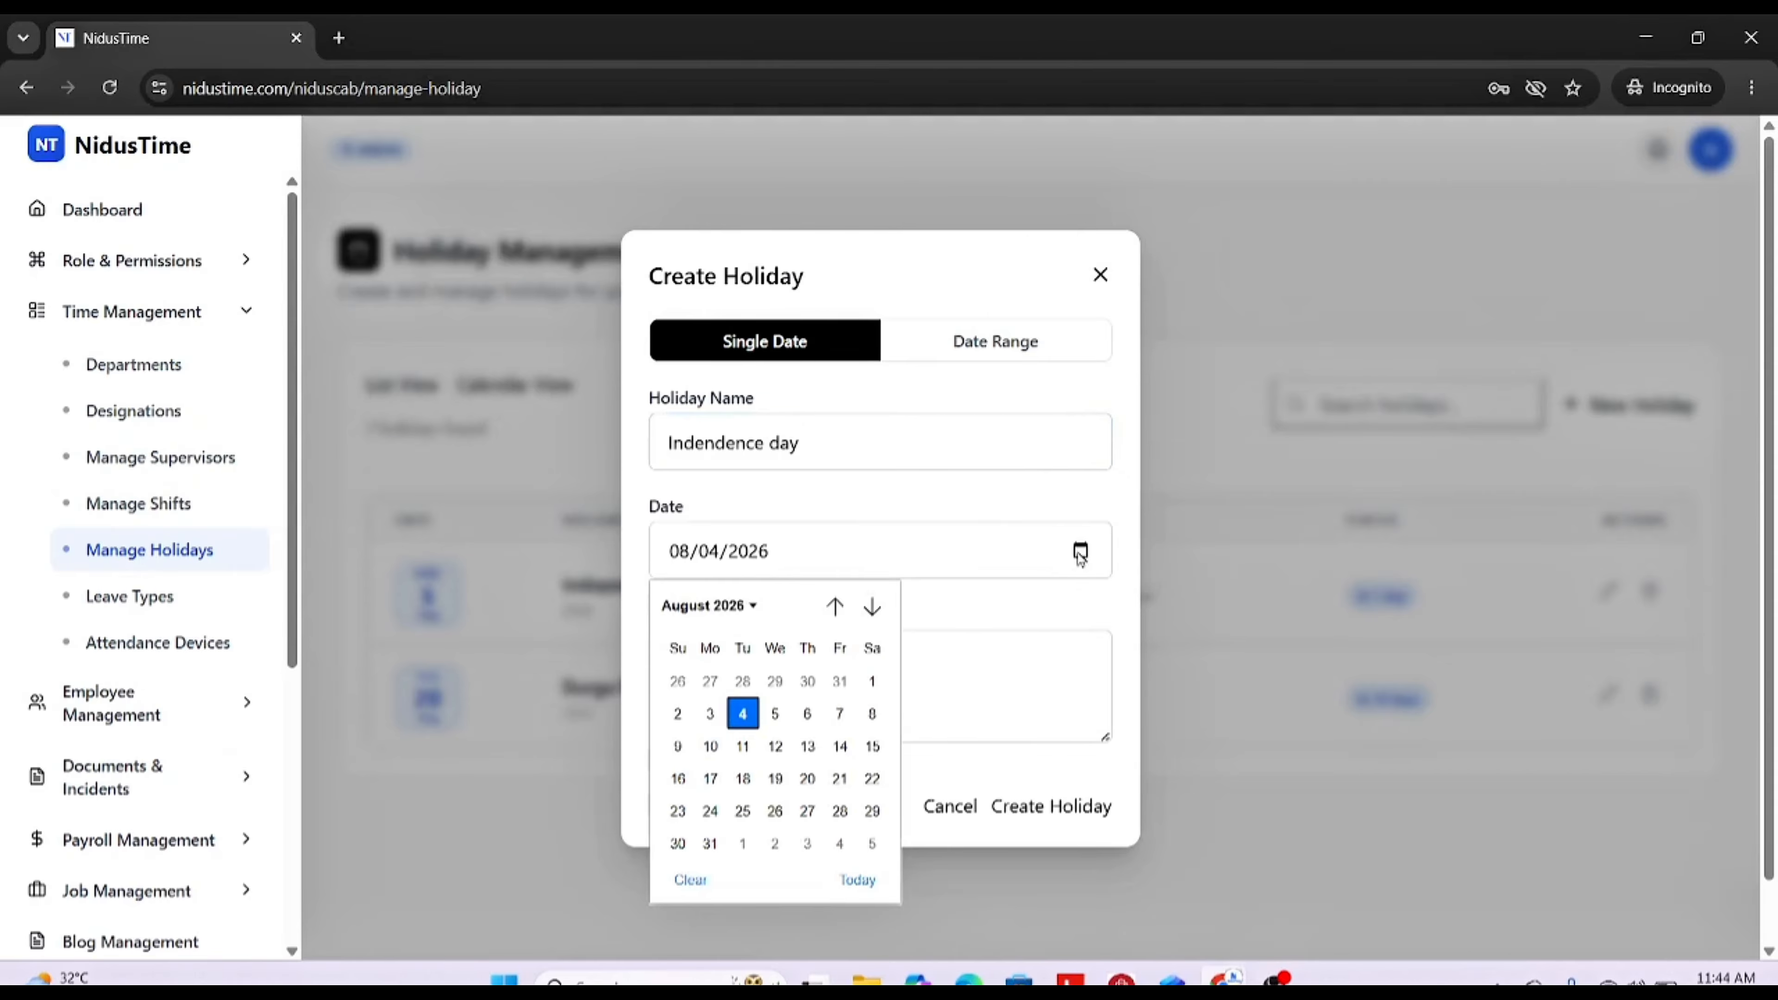
pyautogui.click(678, 779)
pyautogui.click(737, 557)
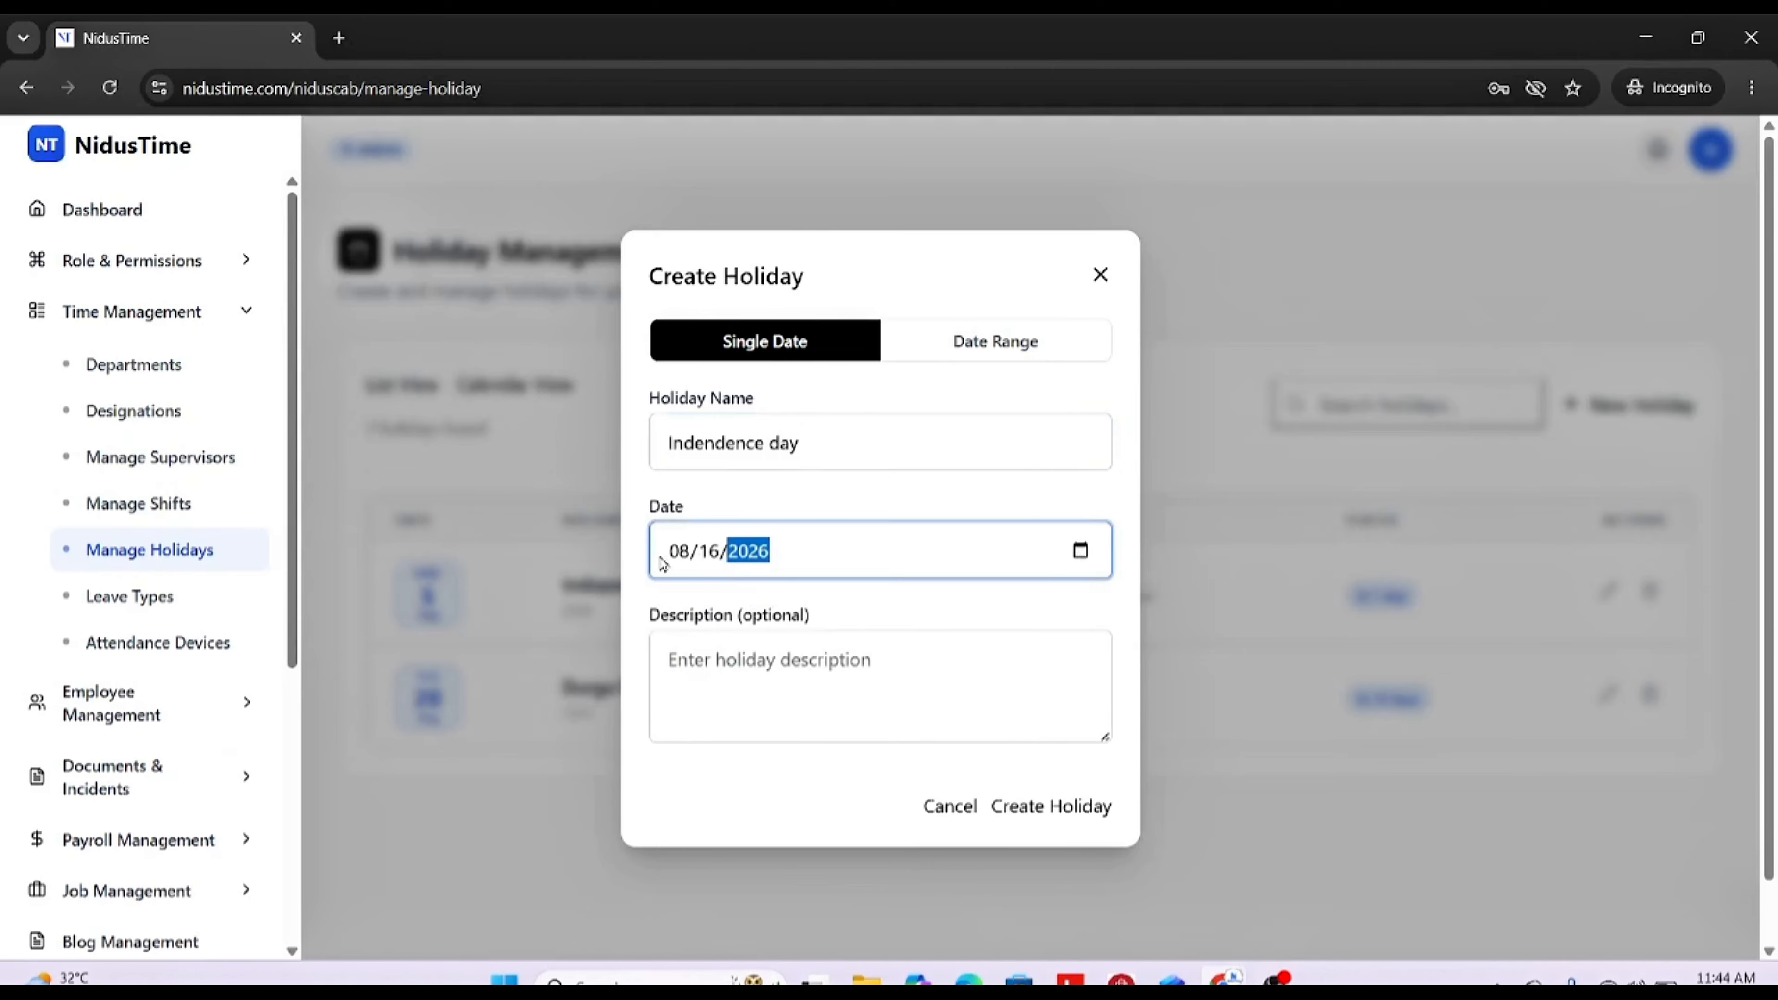
pyautogui.click(1081, 552)
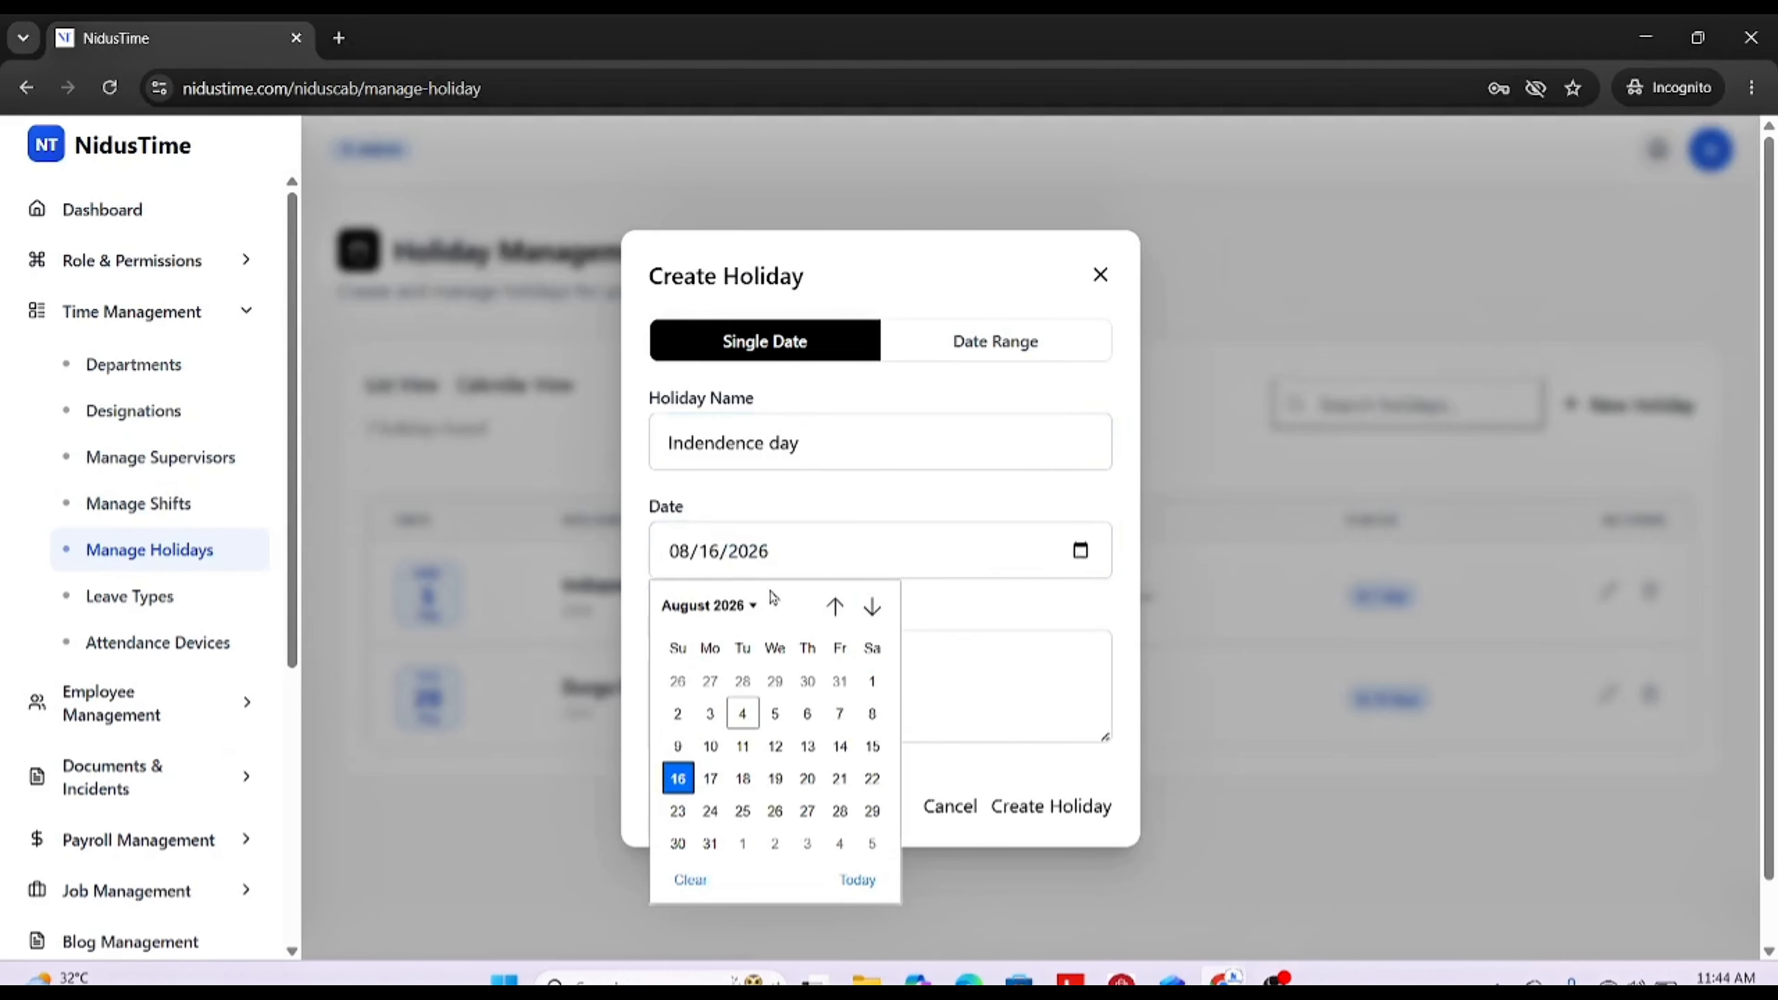
pyautogui.click(835, 606)
pyautogui.click(872, 606)
pyautogui.click(872, 606)
pyautogui.click(872, 607)
pyautogui.click(871, 606)
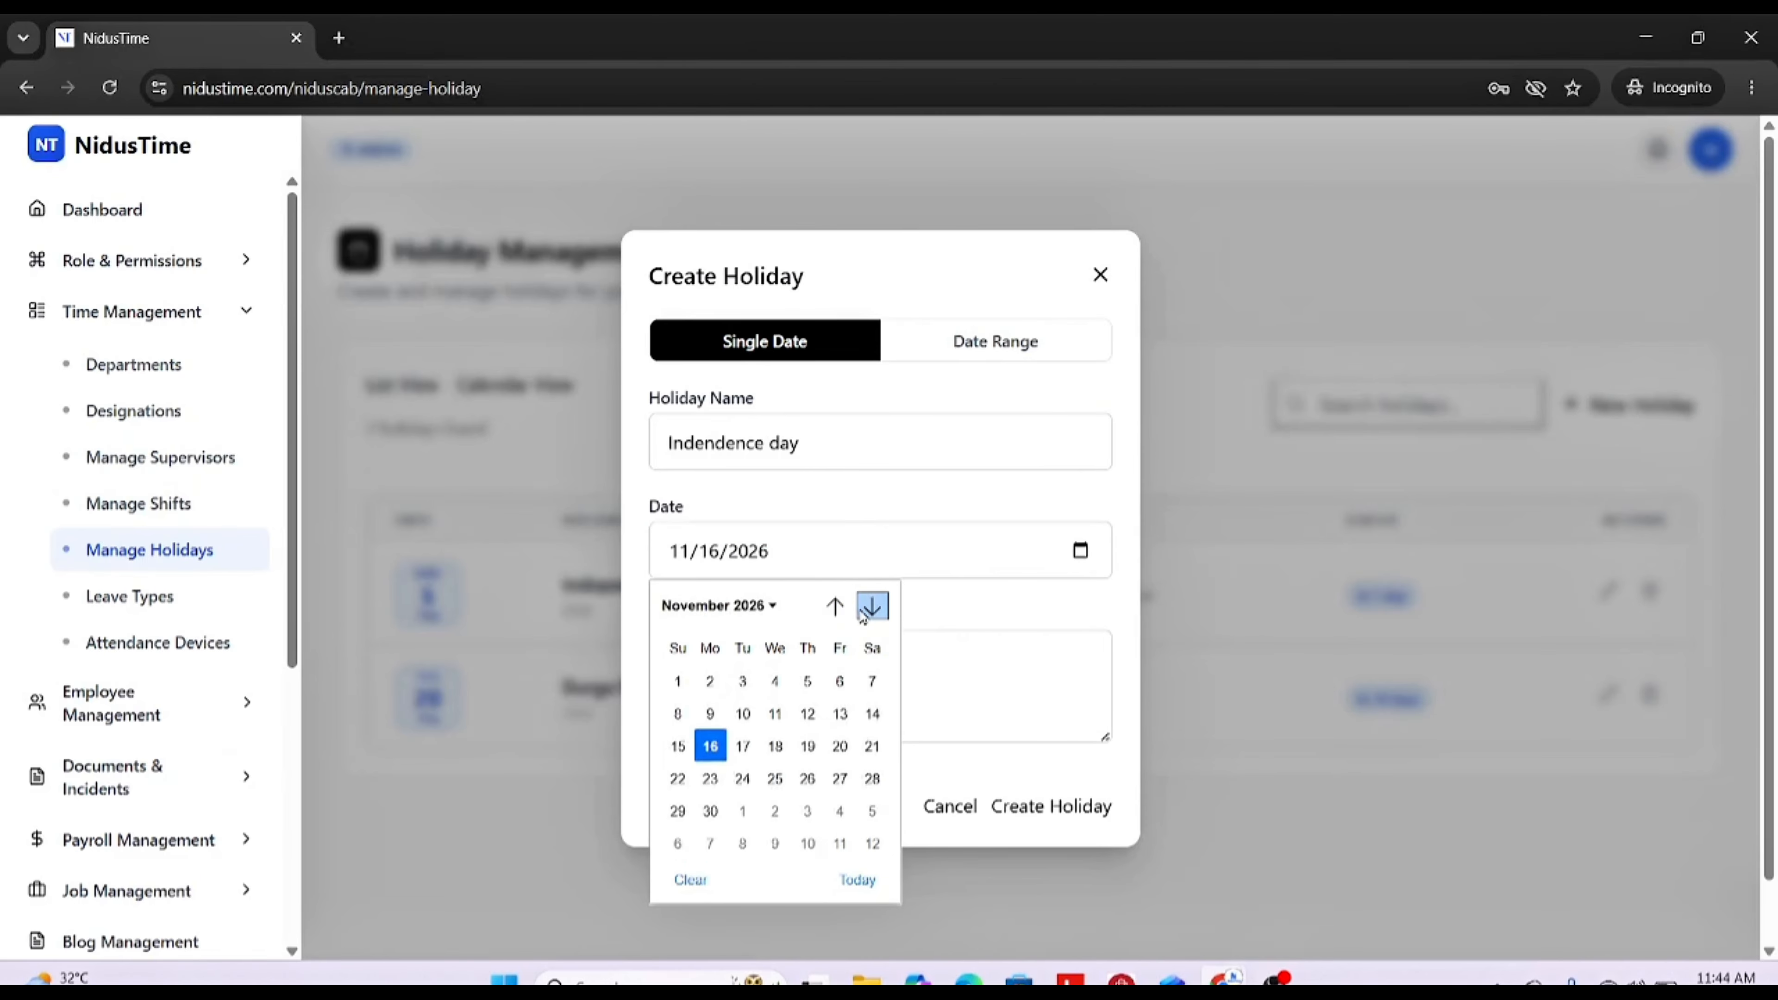
pyautogui.click(871, 607)
pyautogui.click(774, 746)
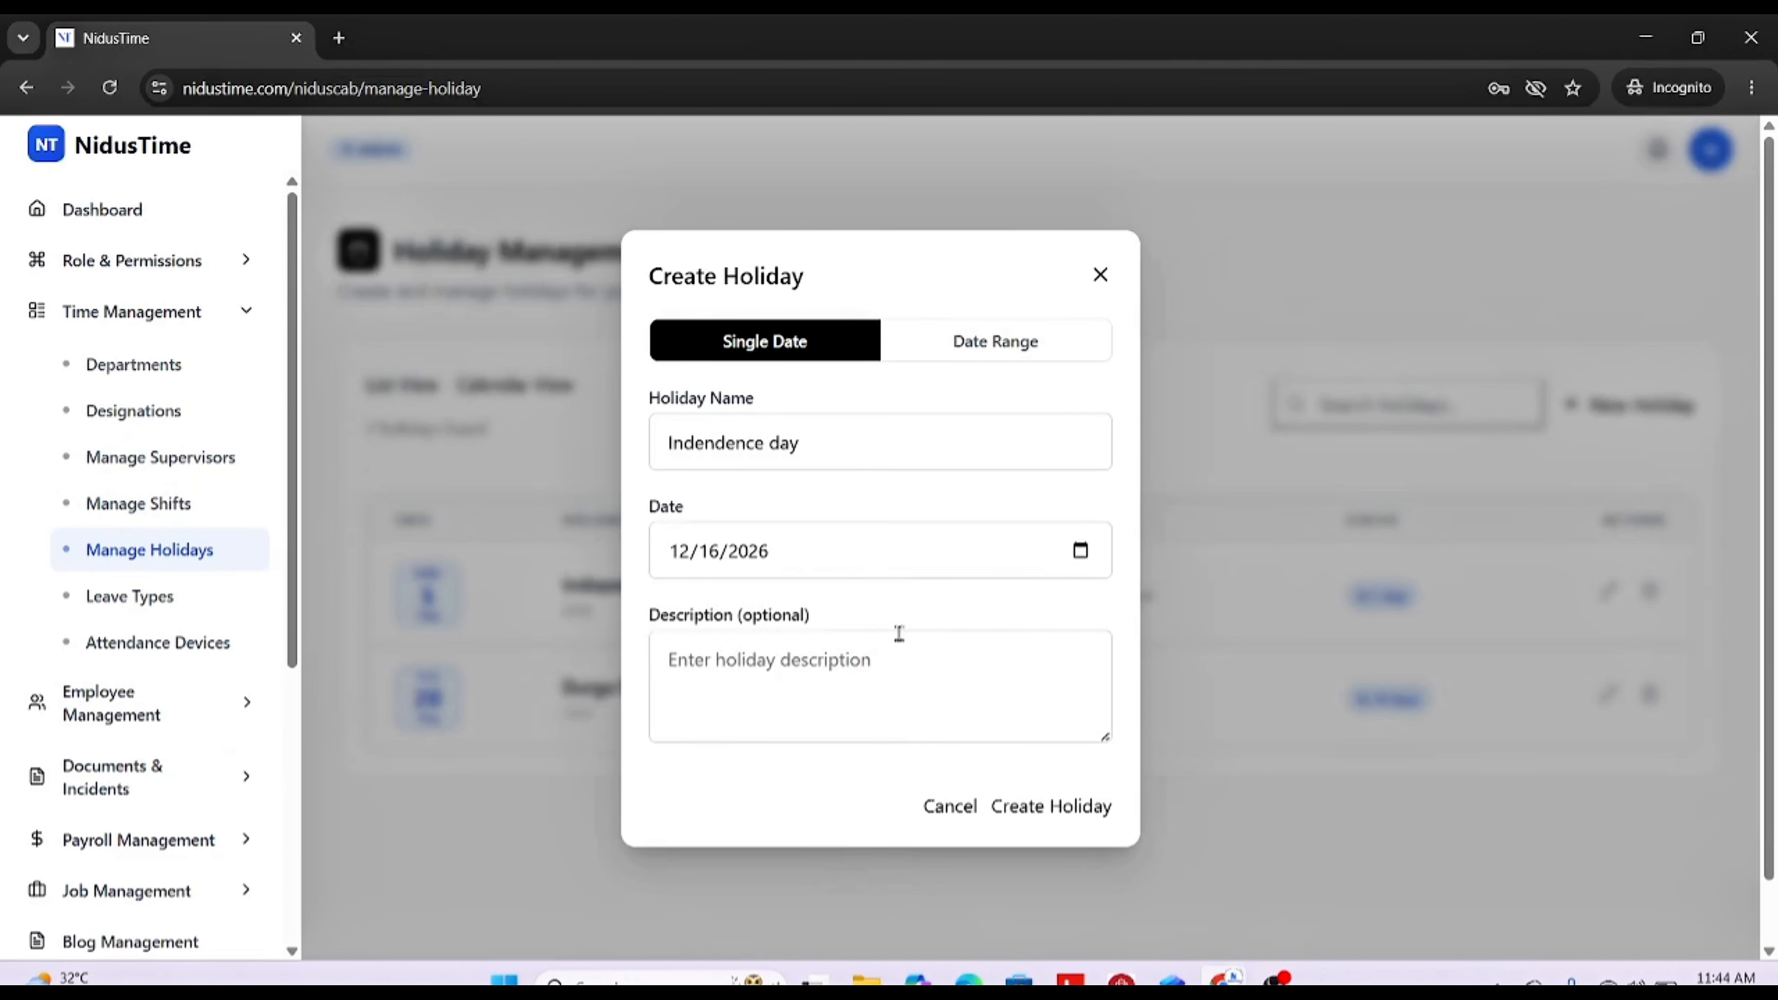
# Step: Enter "Its the national independence day of Bangladesh" as the description and create the holiday
pyautogui.click(854, 658)
pyautogui.press('capslock')
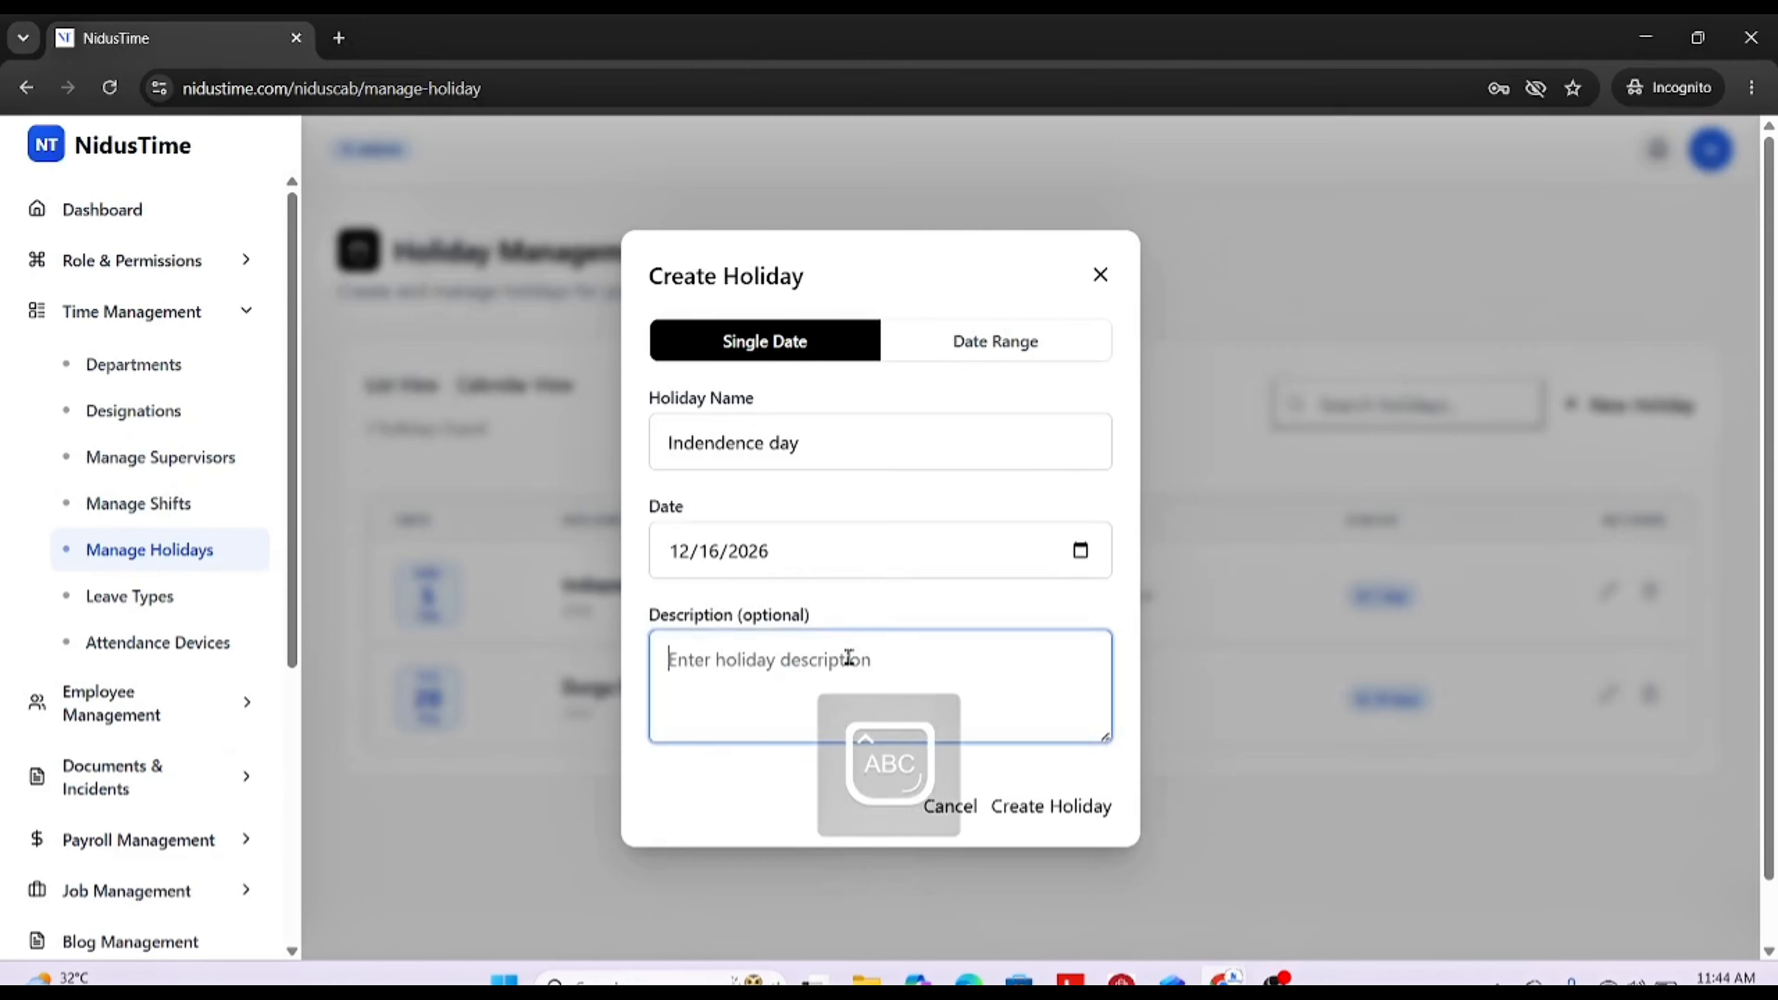
pyautogui.write('I')
pyautogui.press('capslock')
pyautogui.write('ts th')
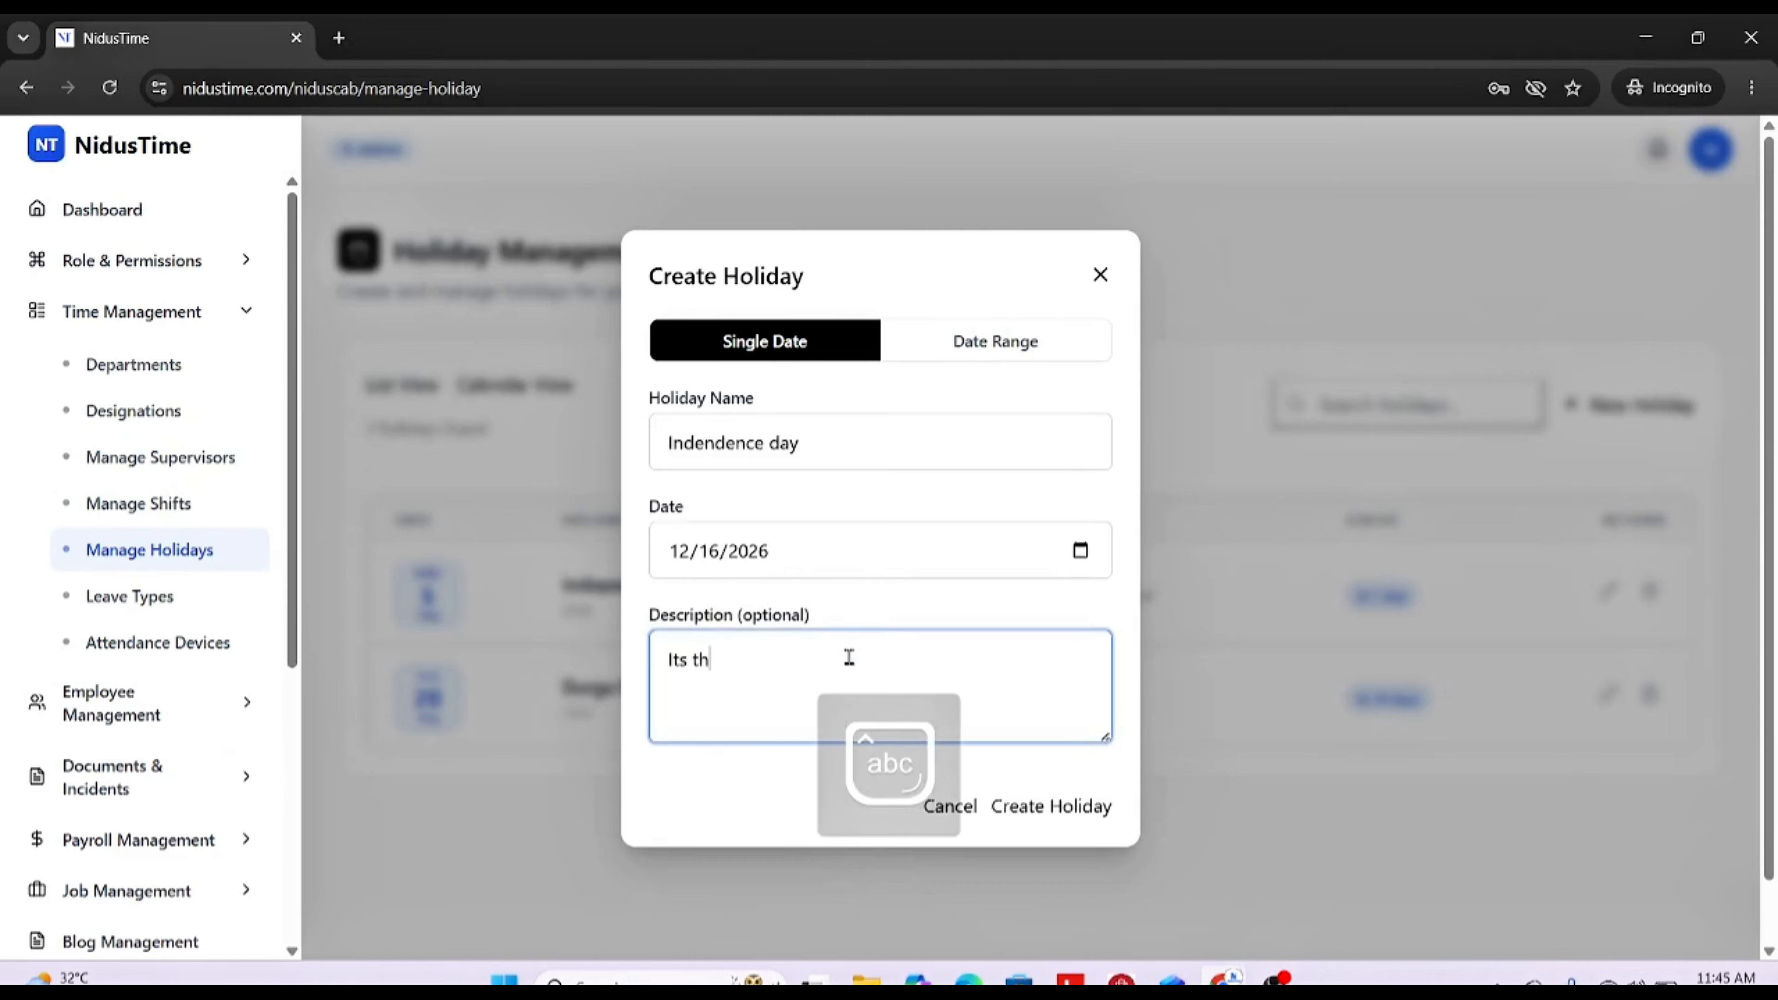
pyautogui.write('e national inde')
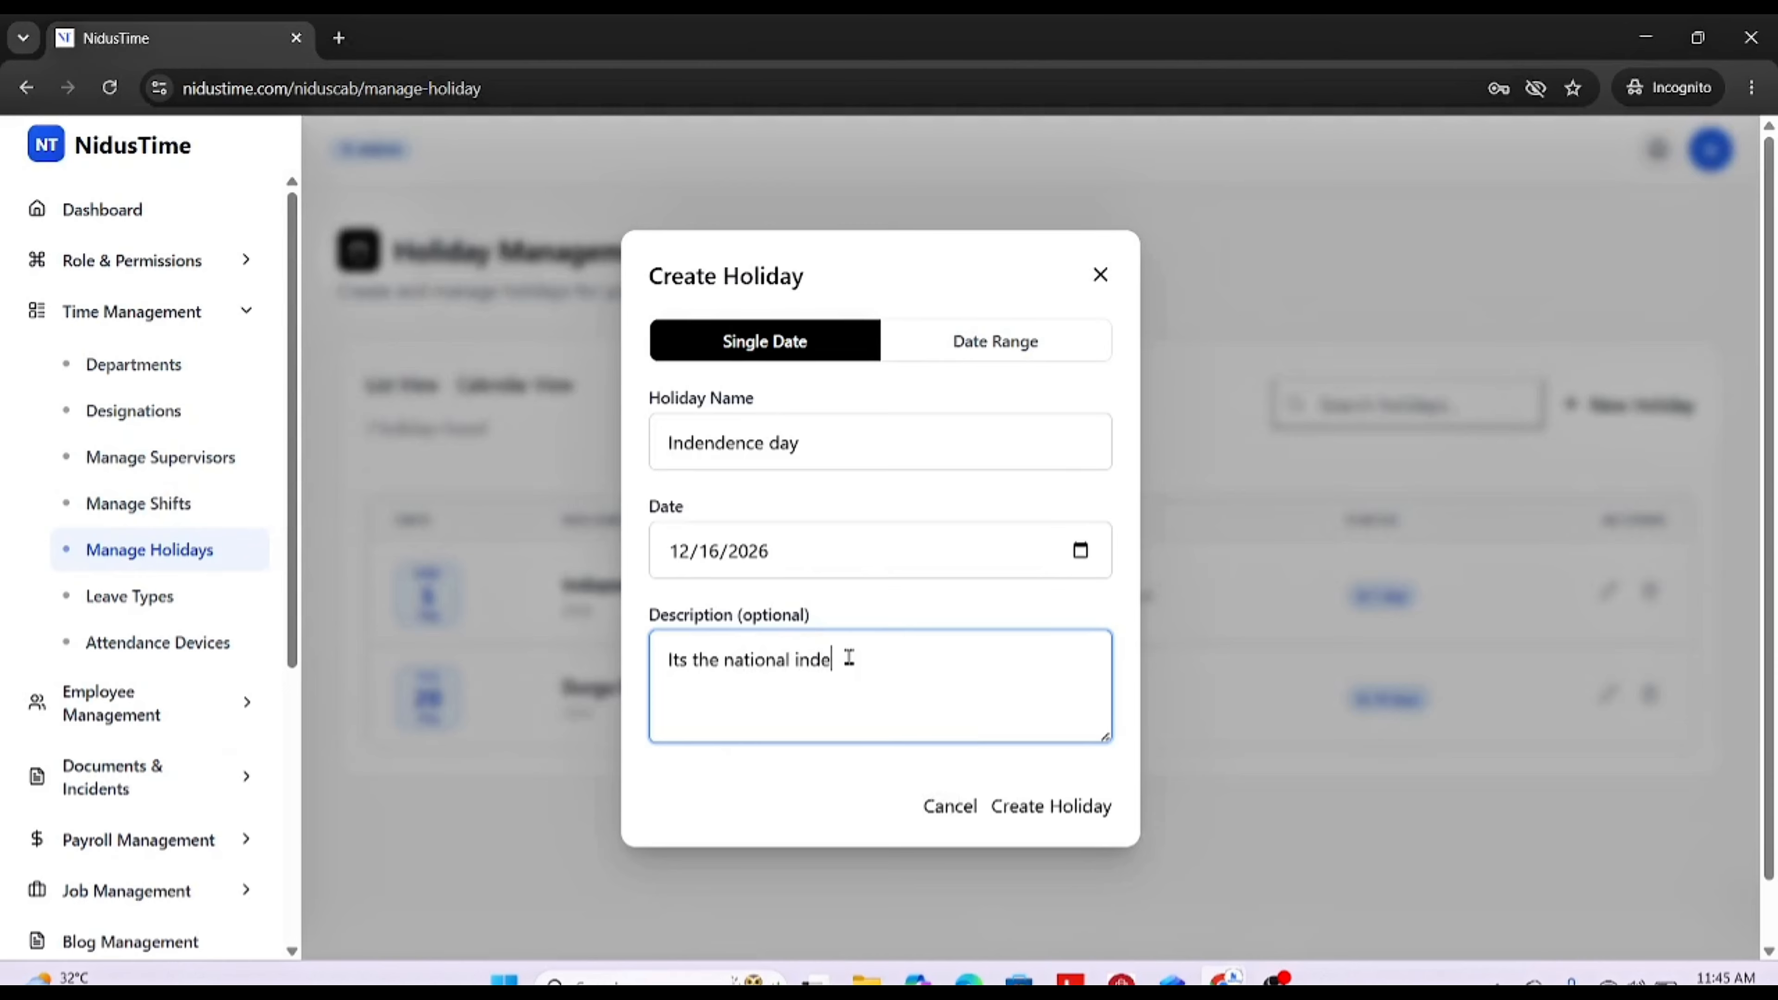
pyautogui.write('pendence day of')
pyautogui.press('capslock')
pyautogui.write('B')
pyautogui.press('capslock')
pyautogui.write('angladesh')
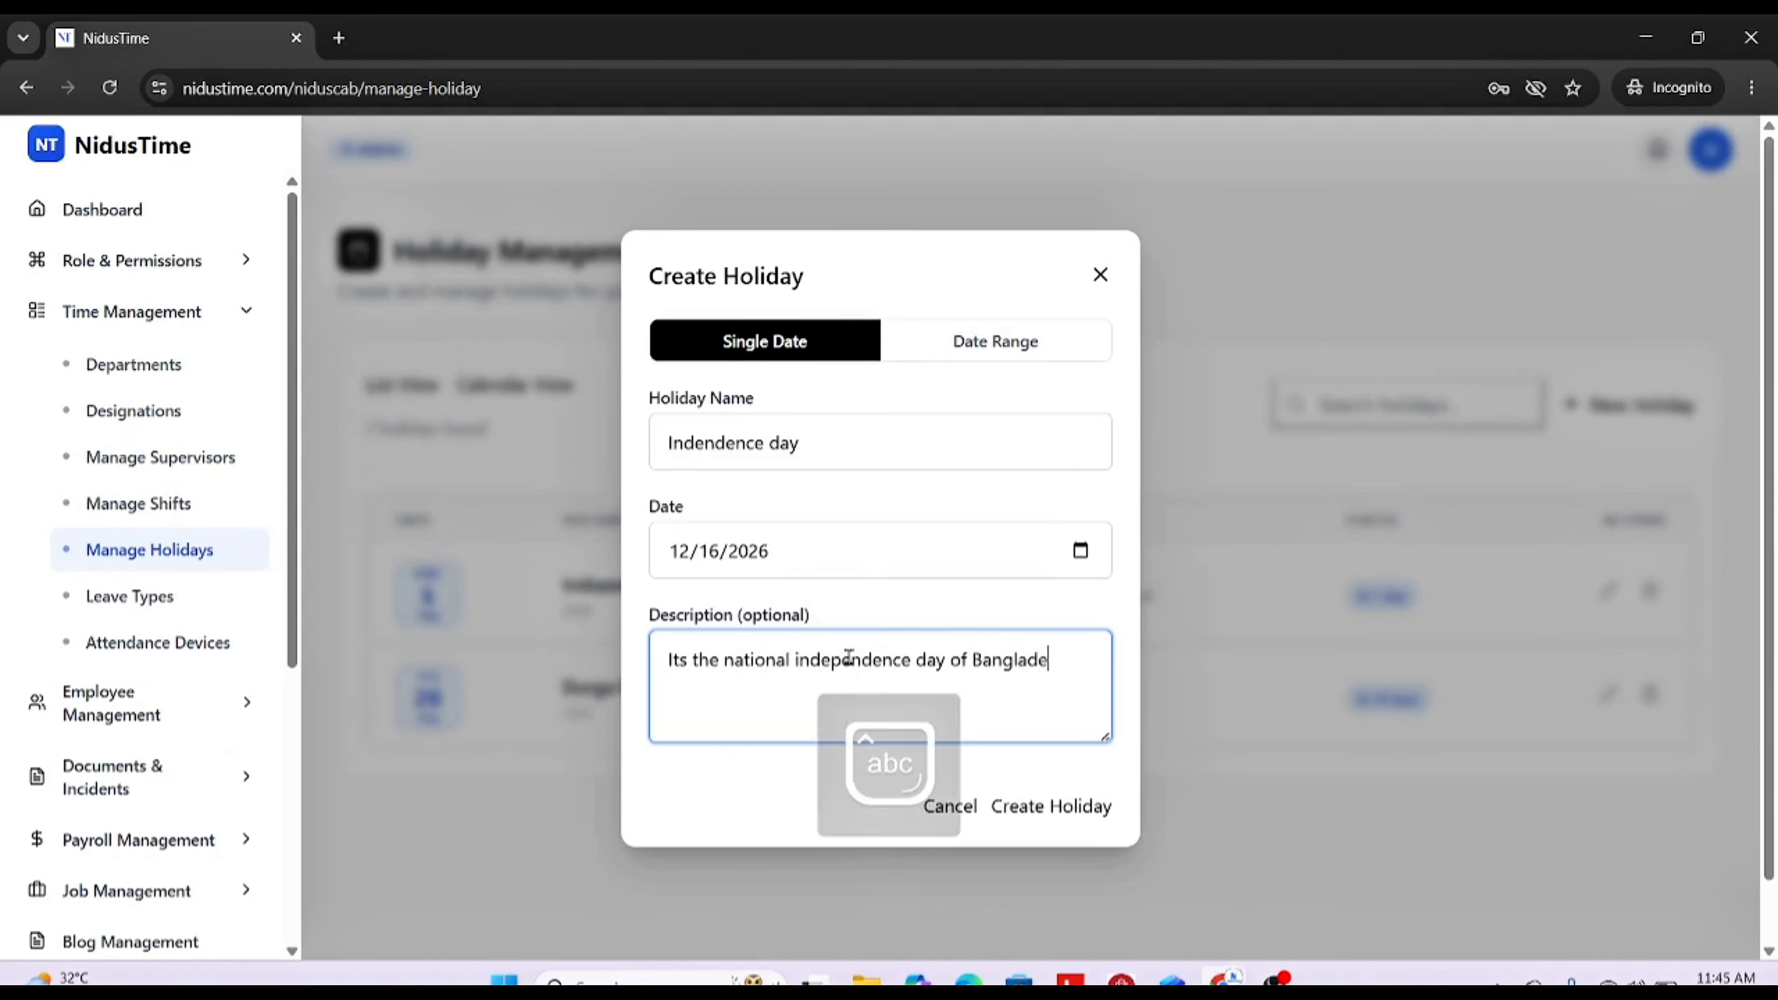
pyautogui.click(1052, 827)
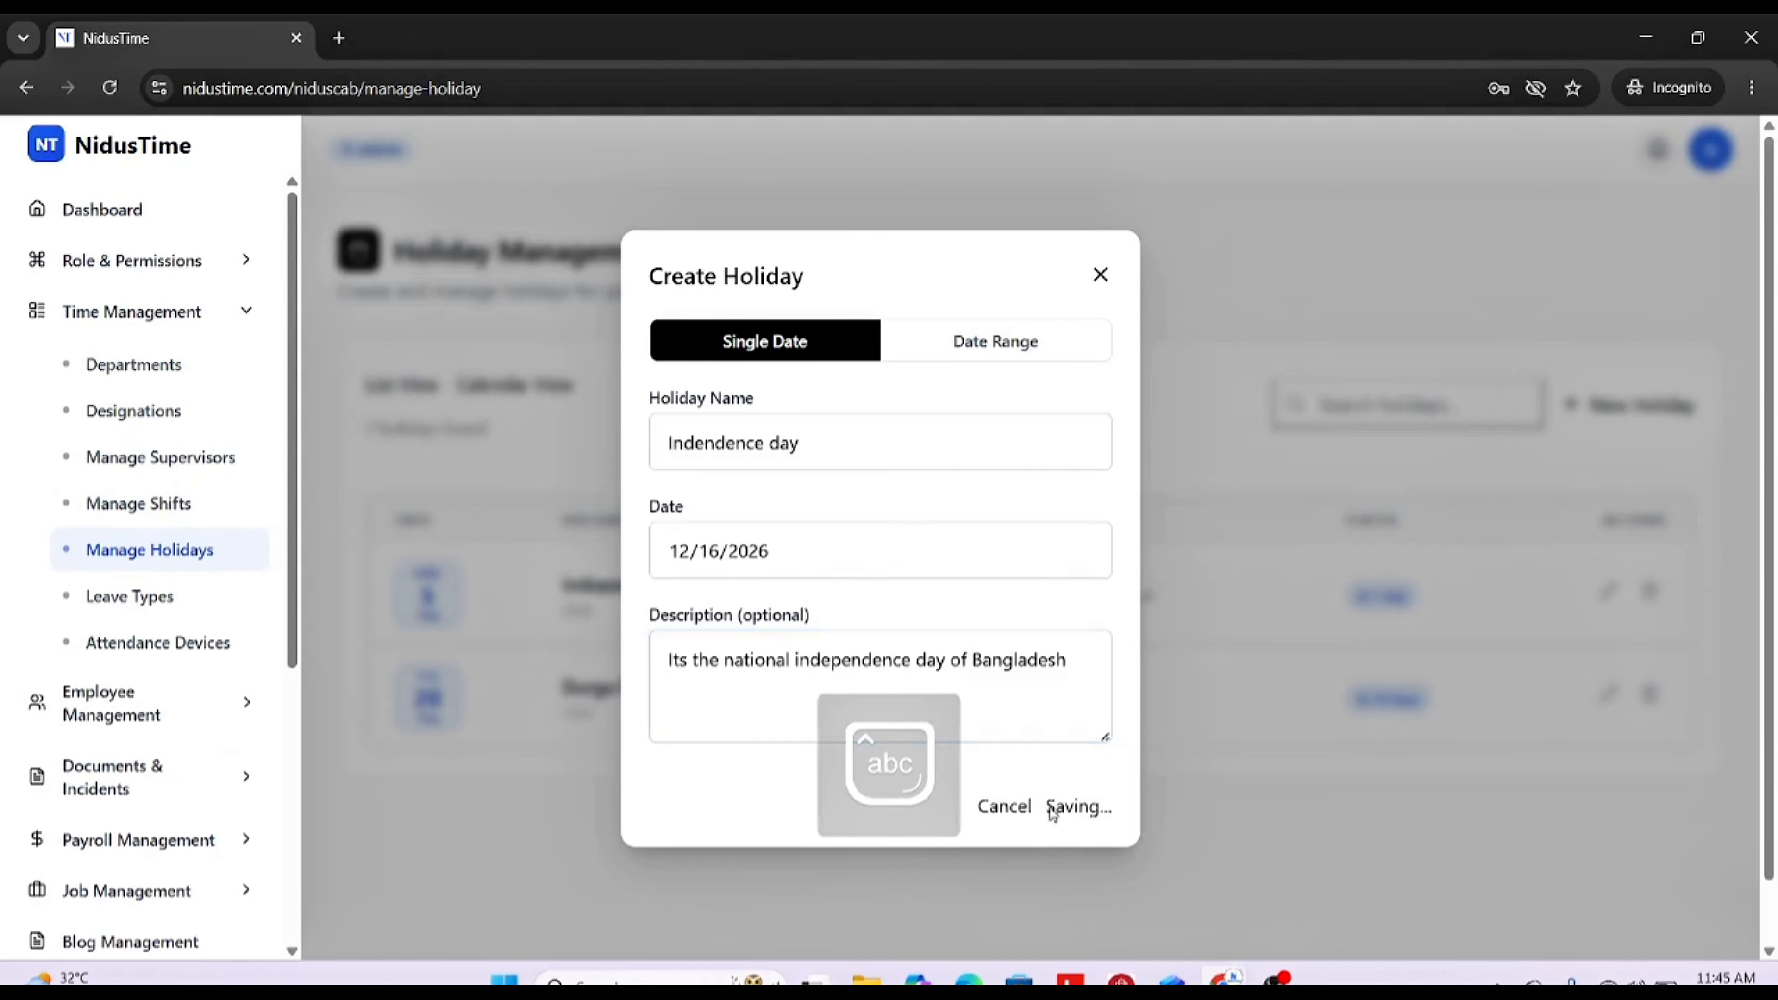
# Step: Start a new date-range holiday in holiday management and name it "Development Holiday"
pyautogui.click(1610, 399)
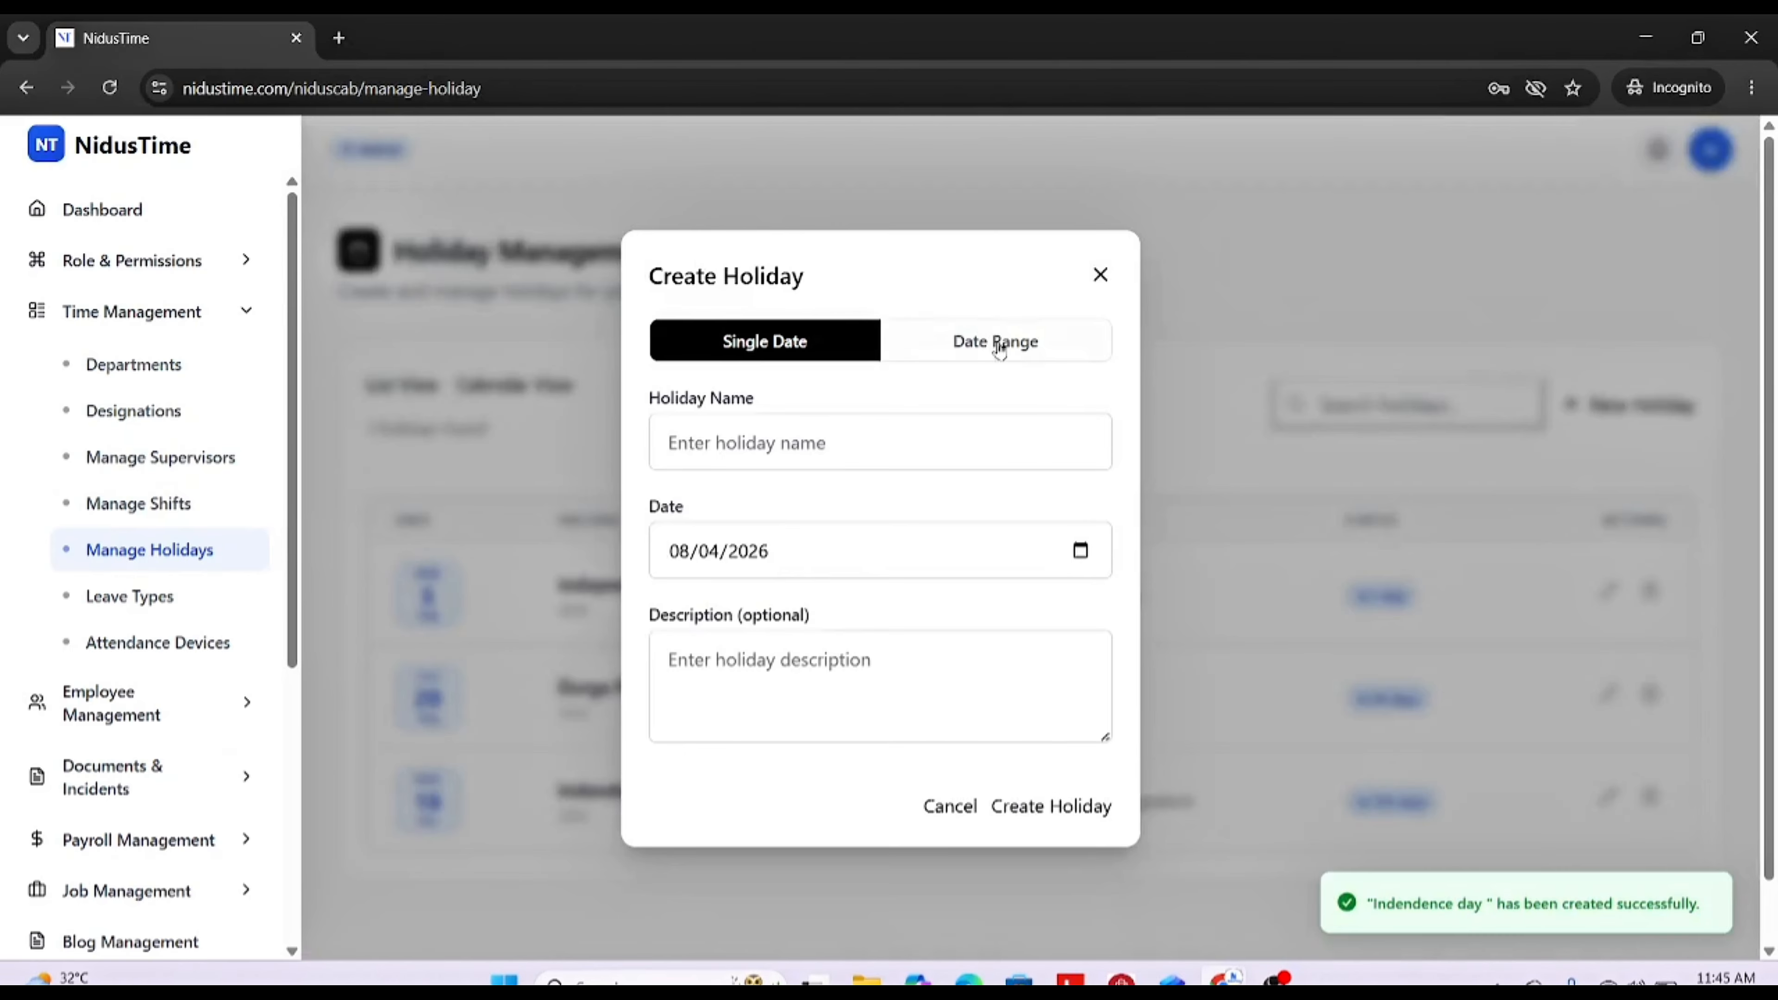
pyautogui.click(1023, 316)
pyautogui.click(801, 420)
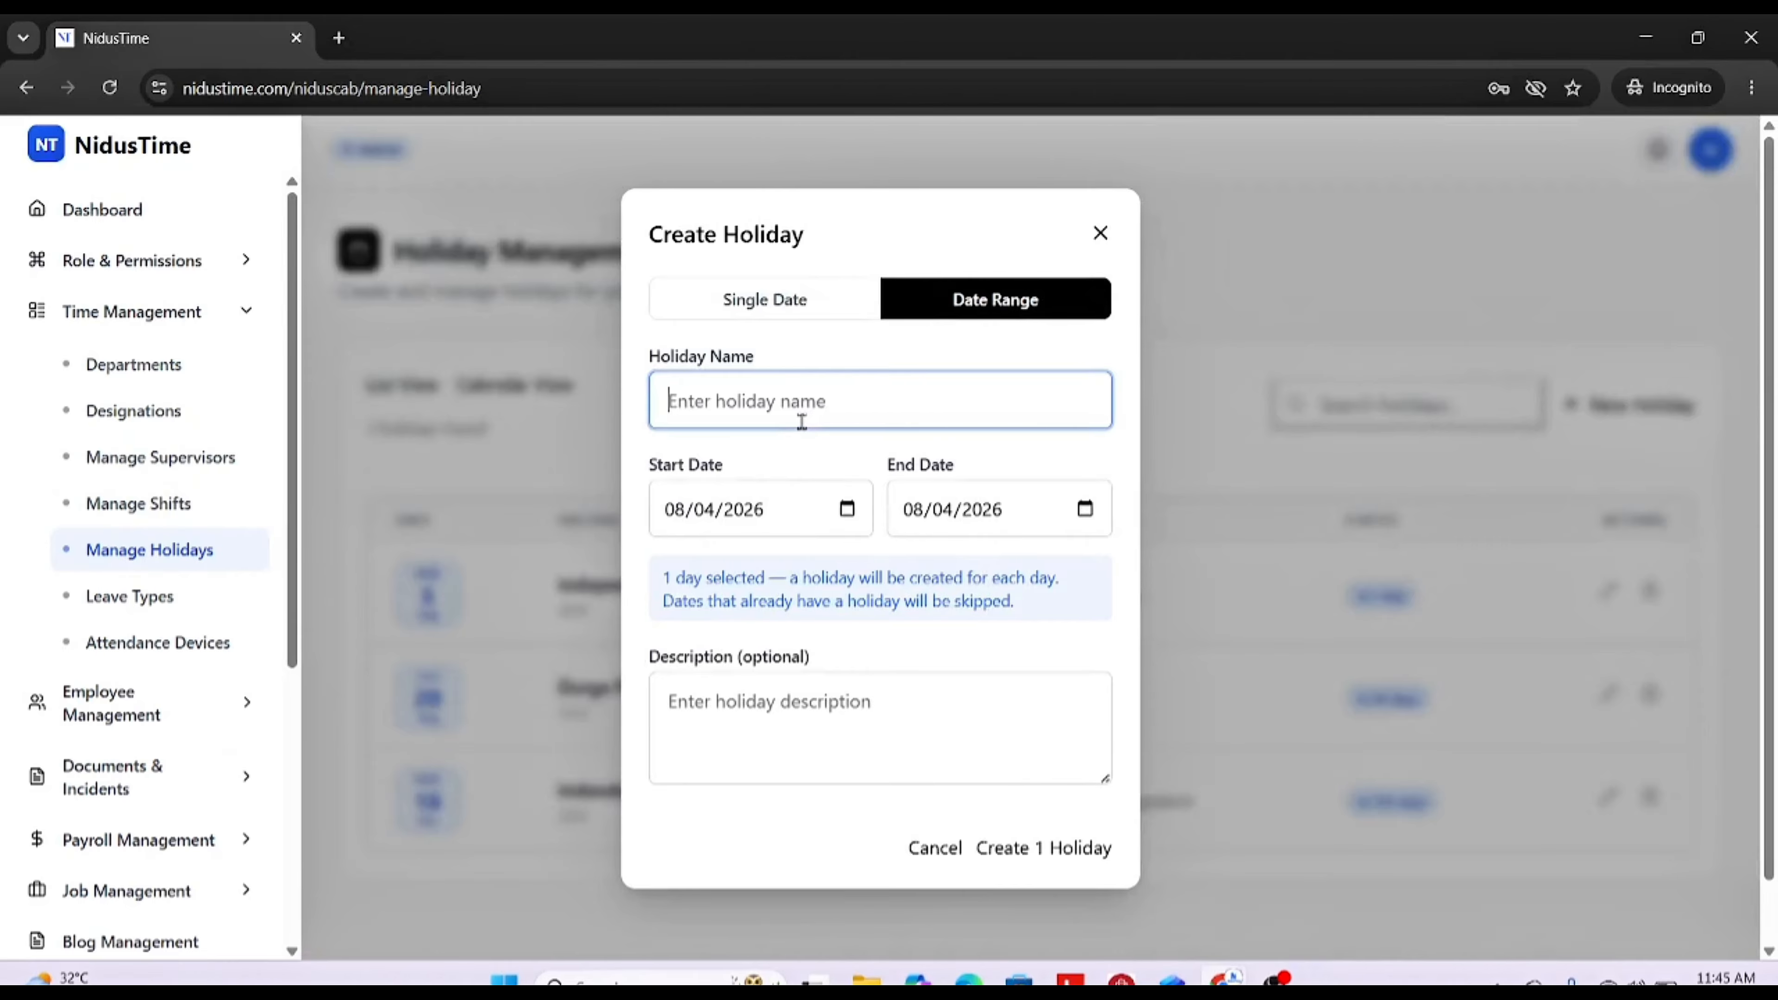
pyautogui.write('Develop')
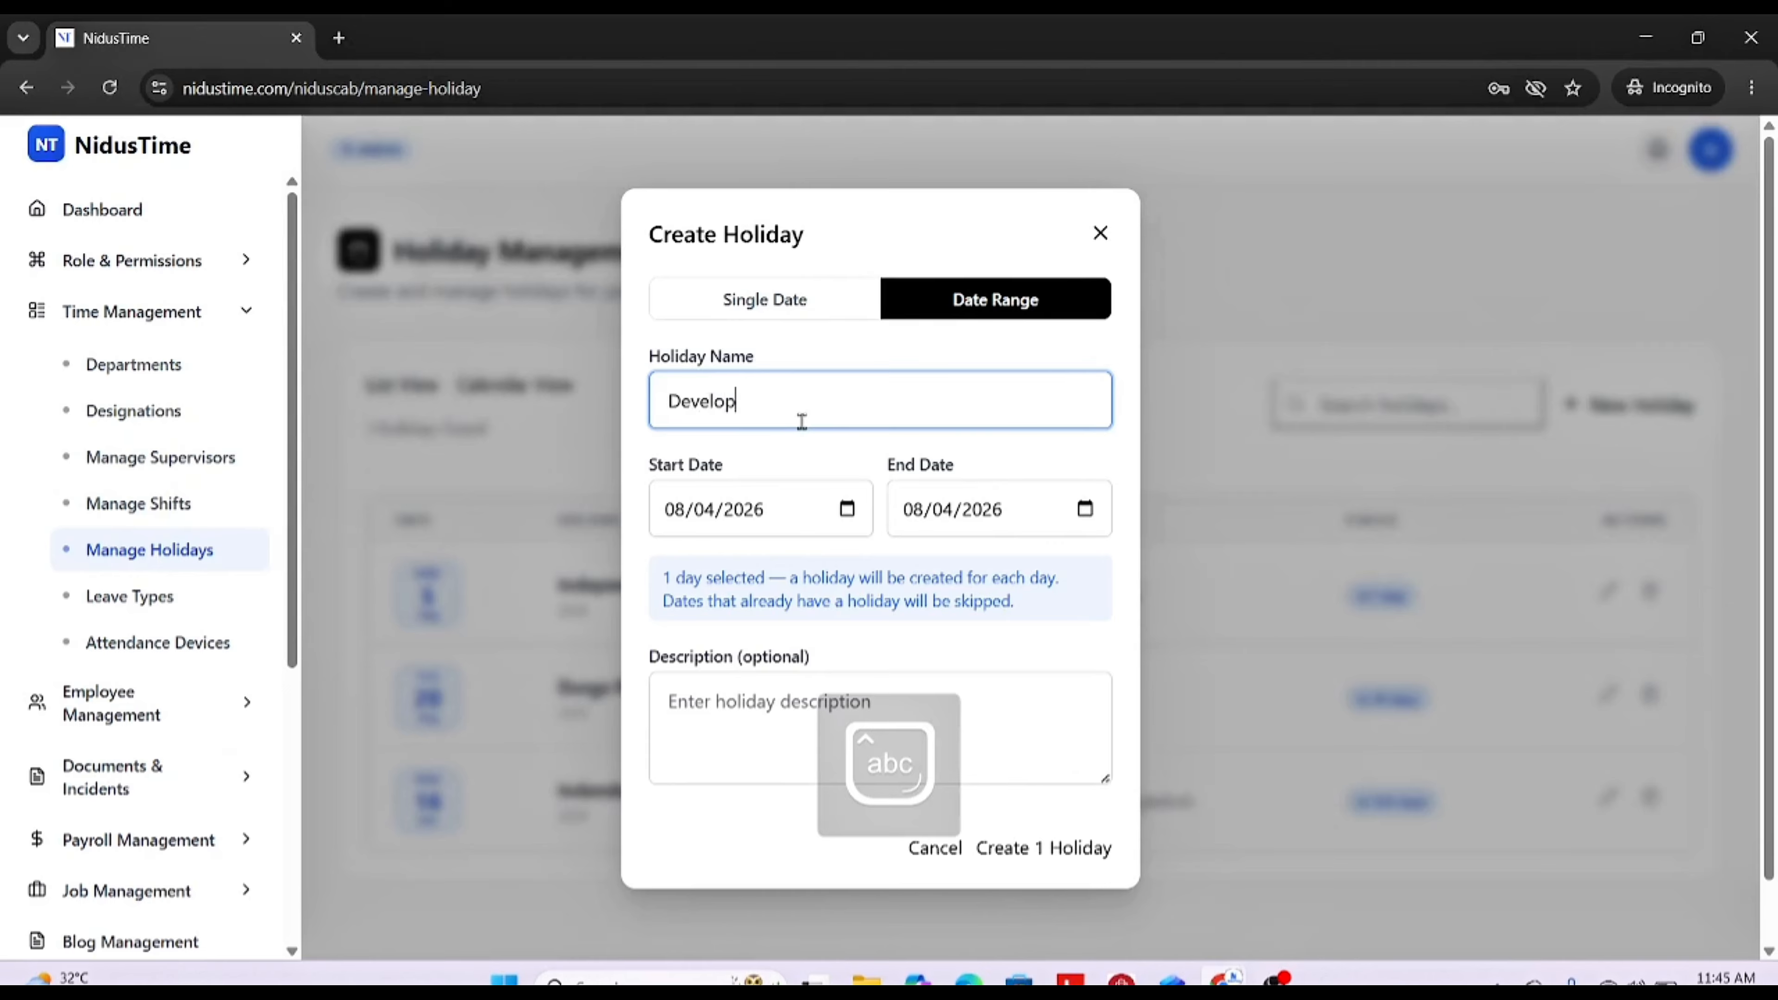
pyautogui.write('ment Holiday')
# Step: Set the end date to 08/12/2026, enter "adsssssssssf" as the description, and create the holidays for the range
pyautogui.click(1084, 509)
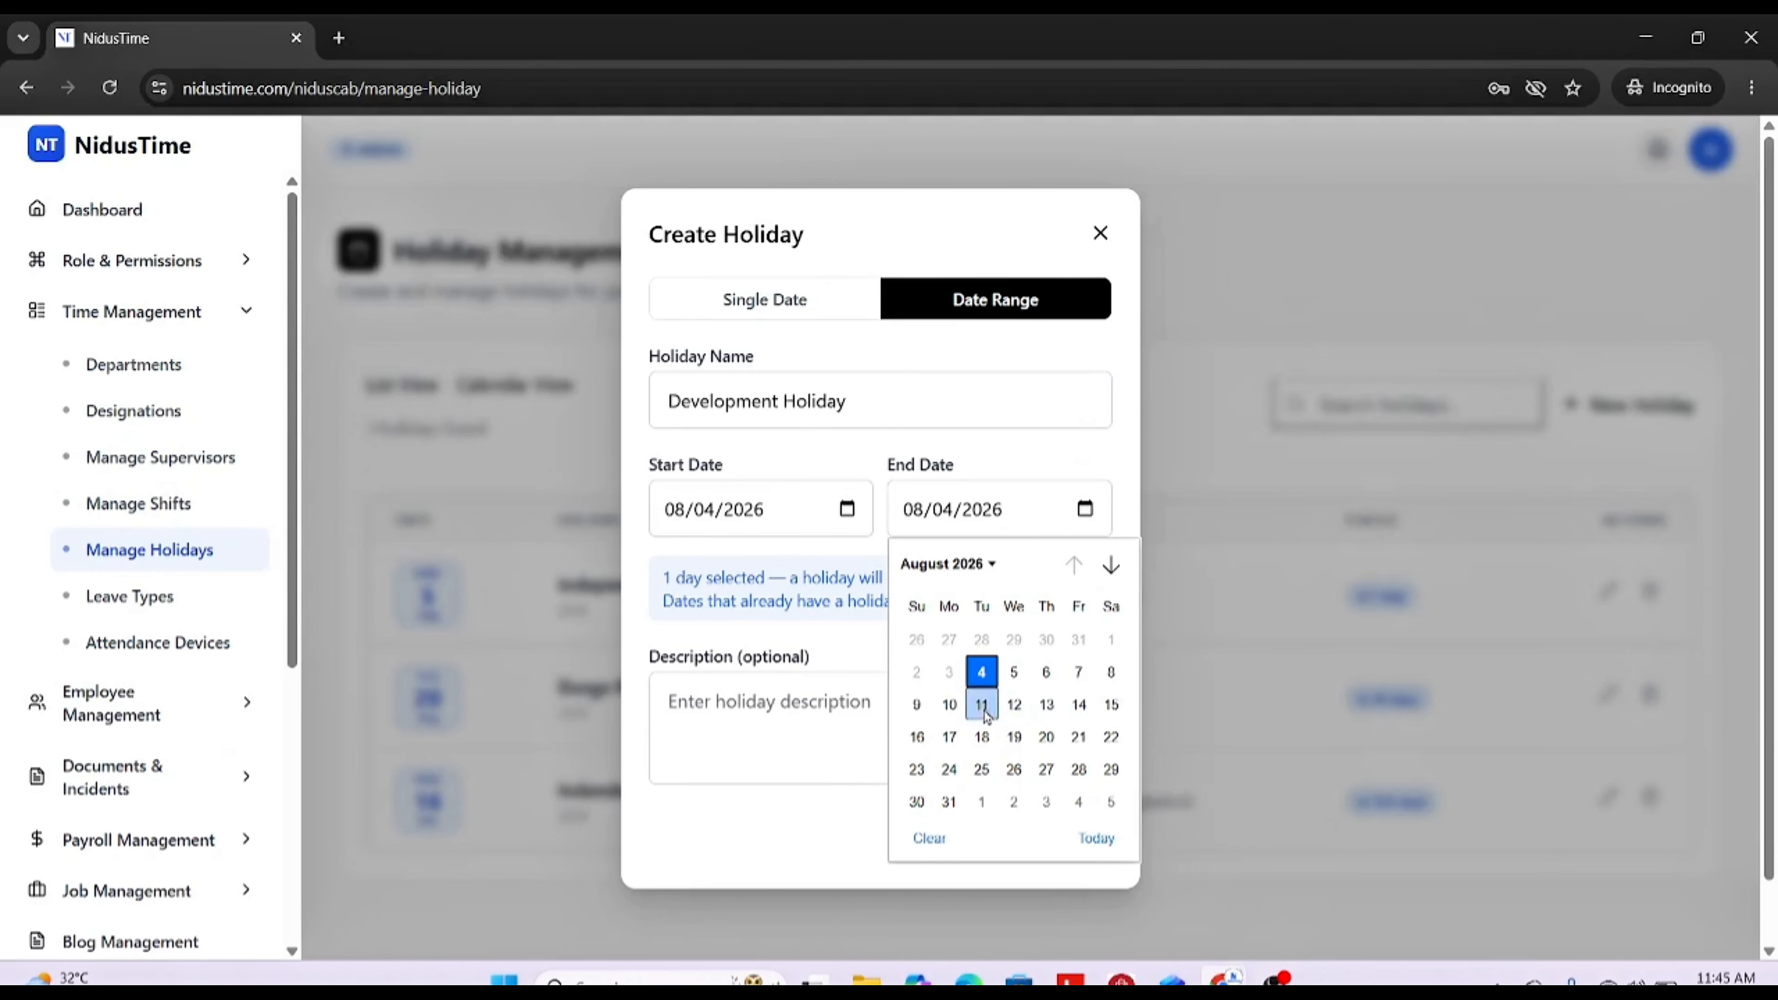
pyautogui.click(1014, 705)
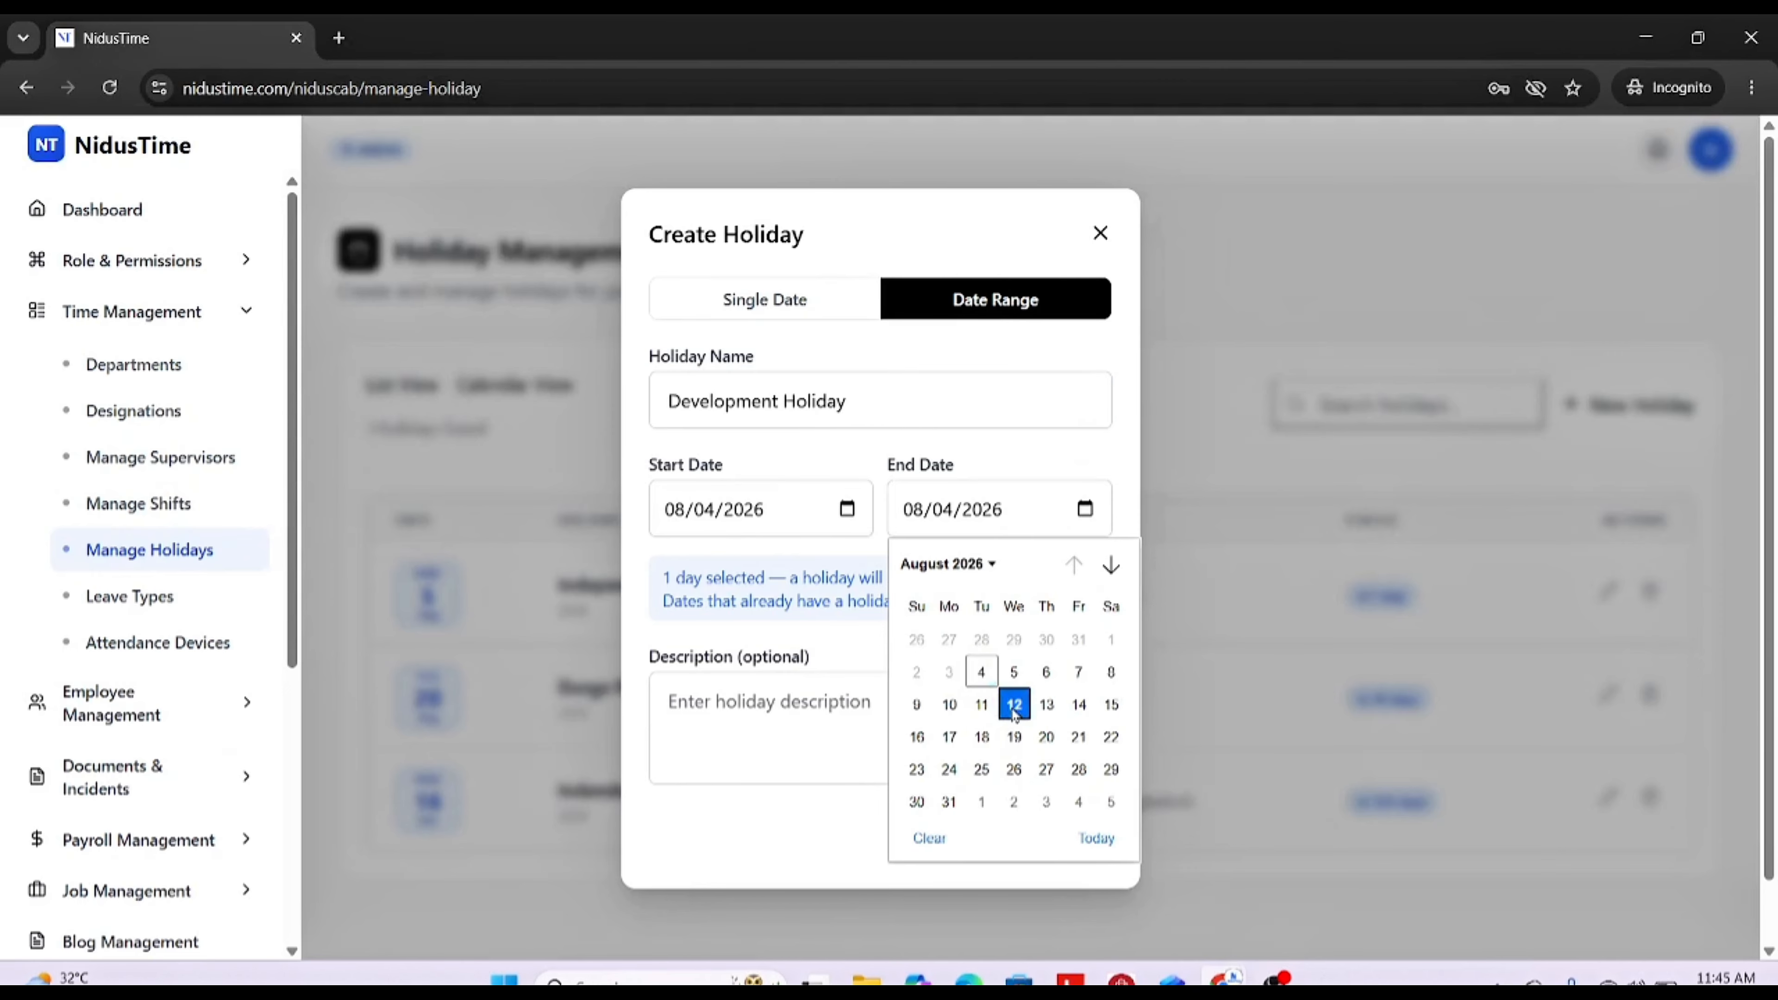
pyautogui.click(786, 728)
pyautogui.write('adssssssssf')
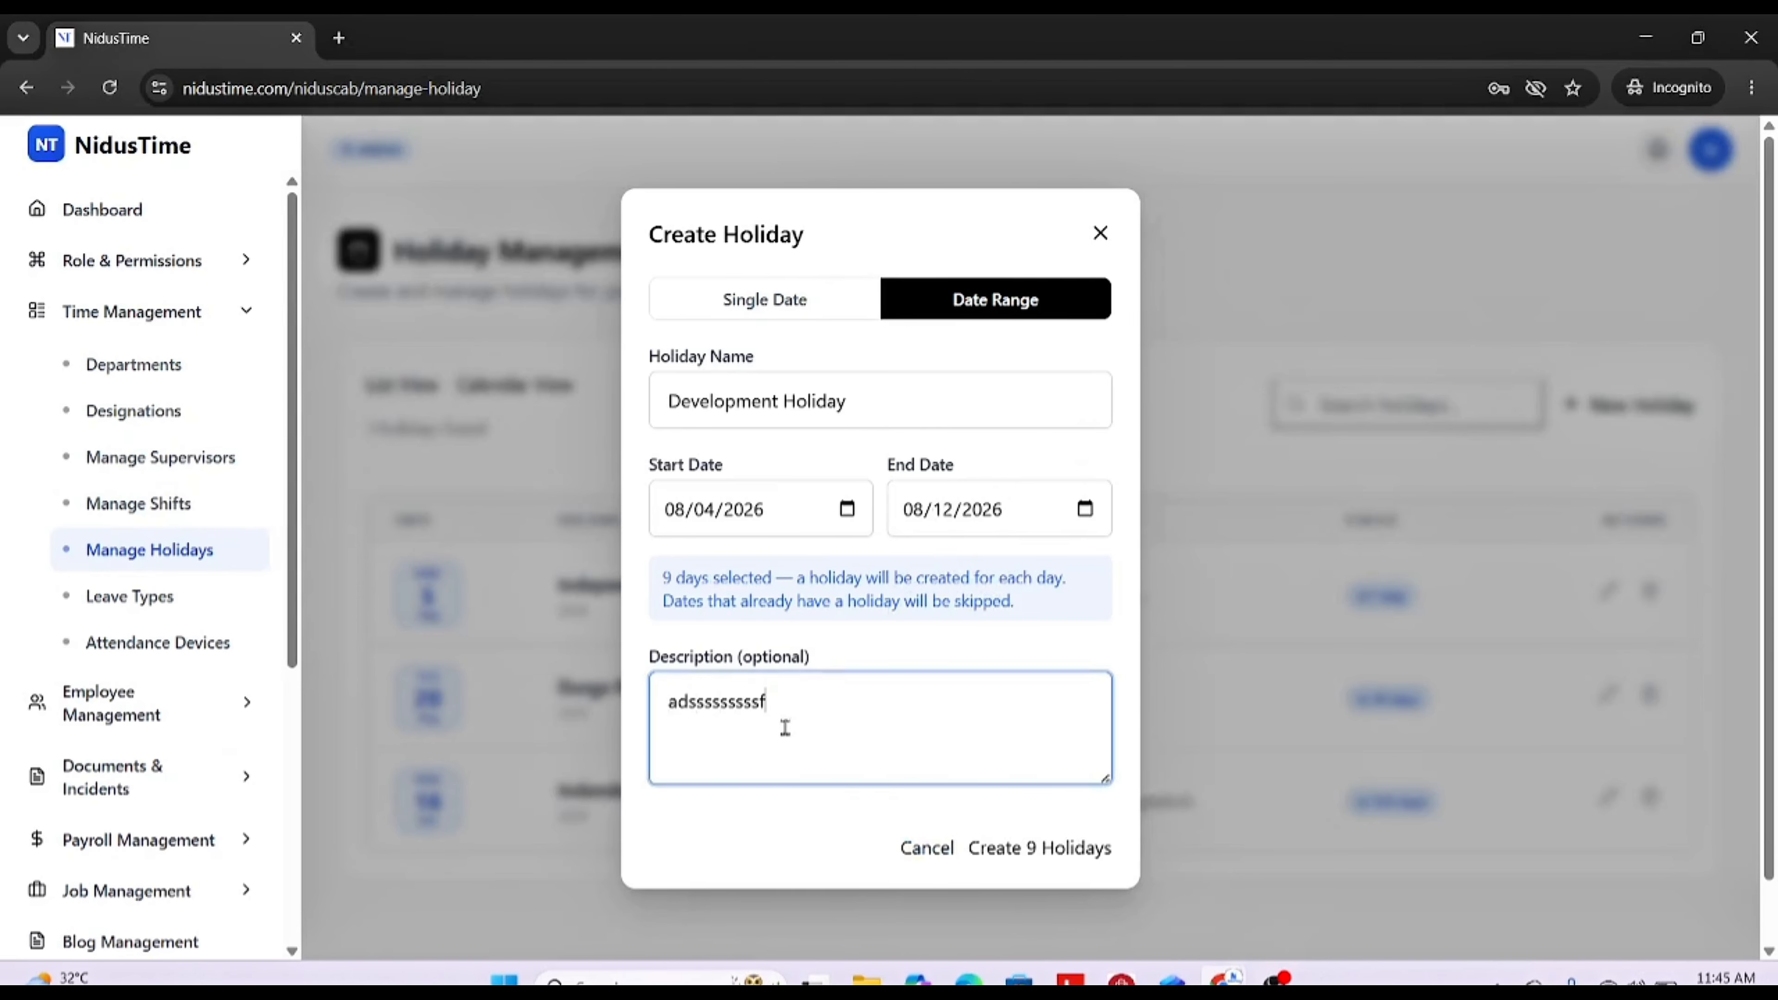
pyautogui.click(1063, 853)
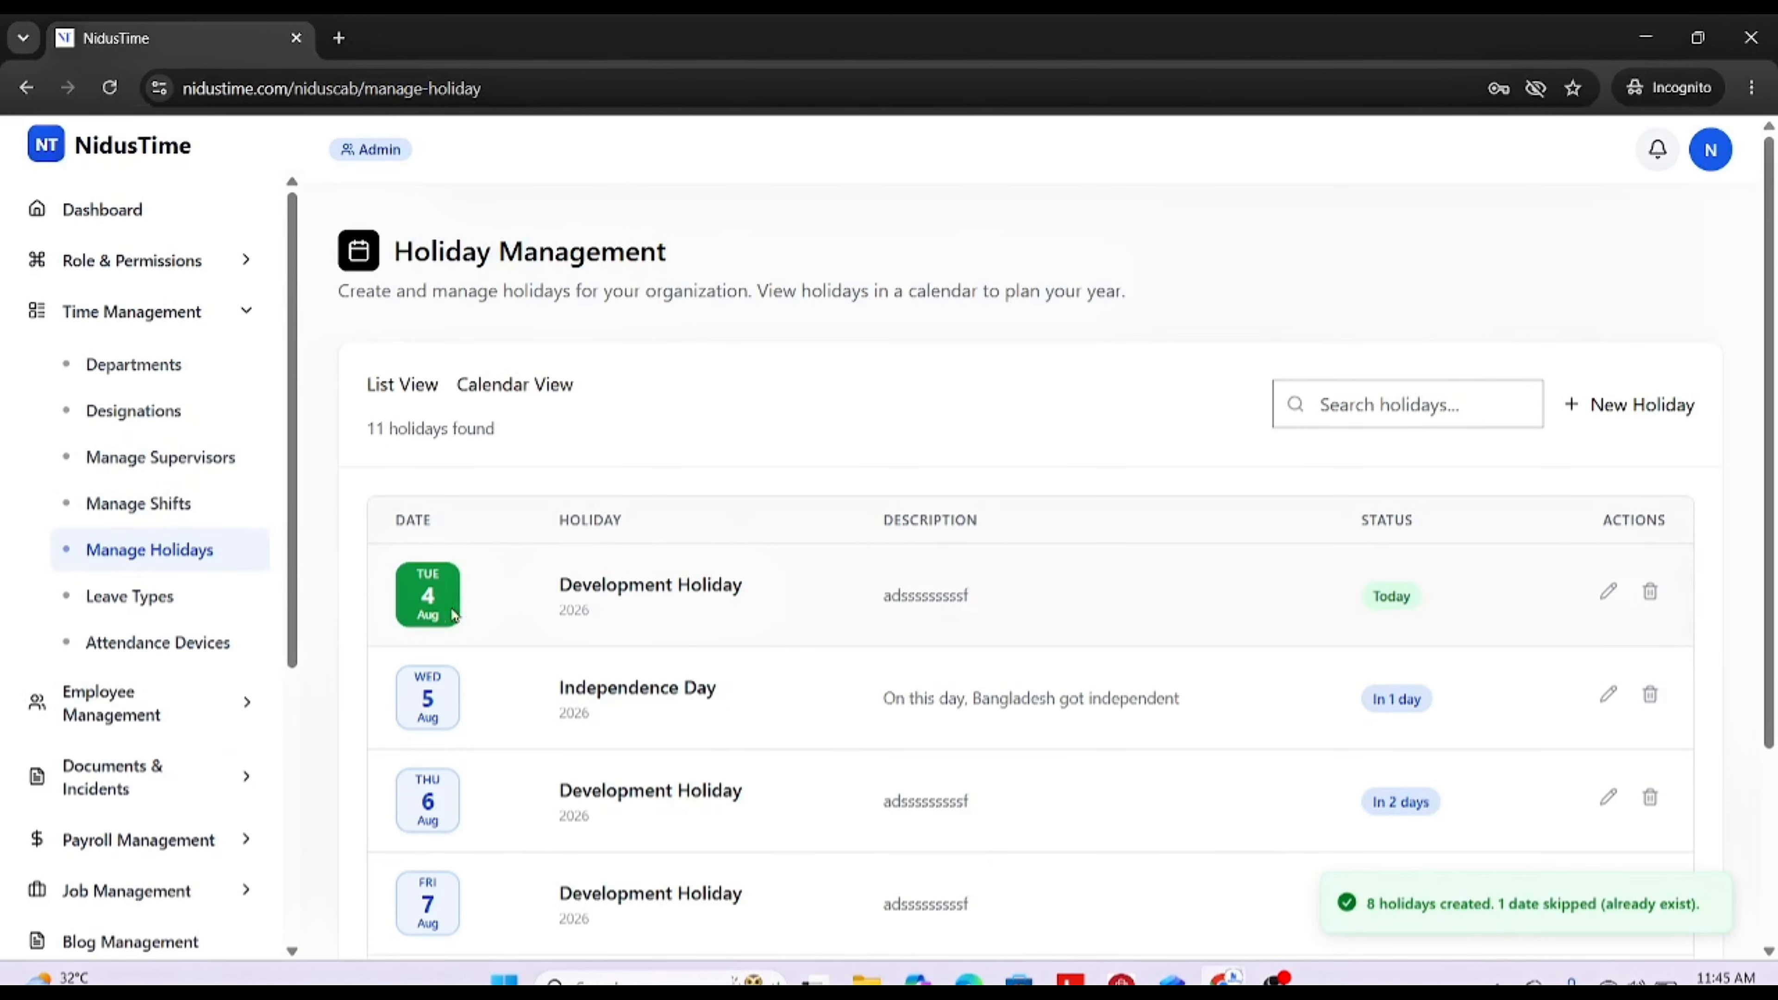
pyautogui.scroll(-3, 774, 635)
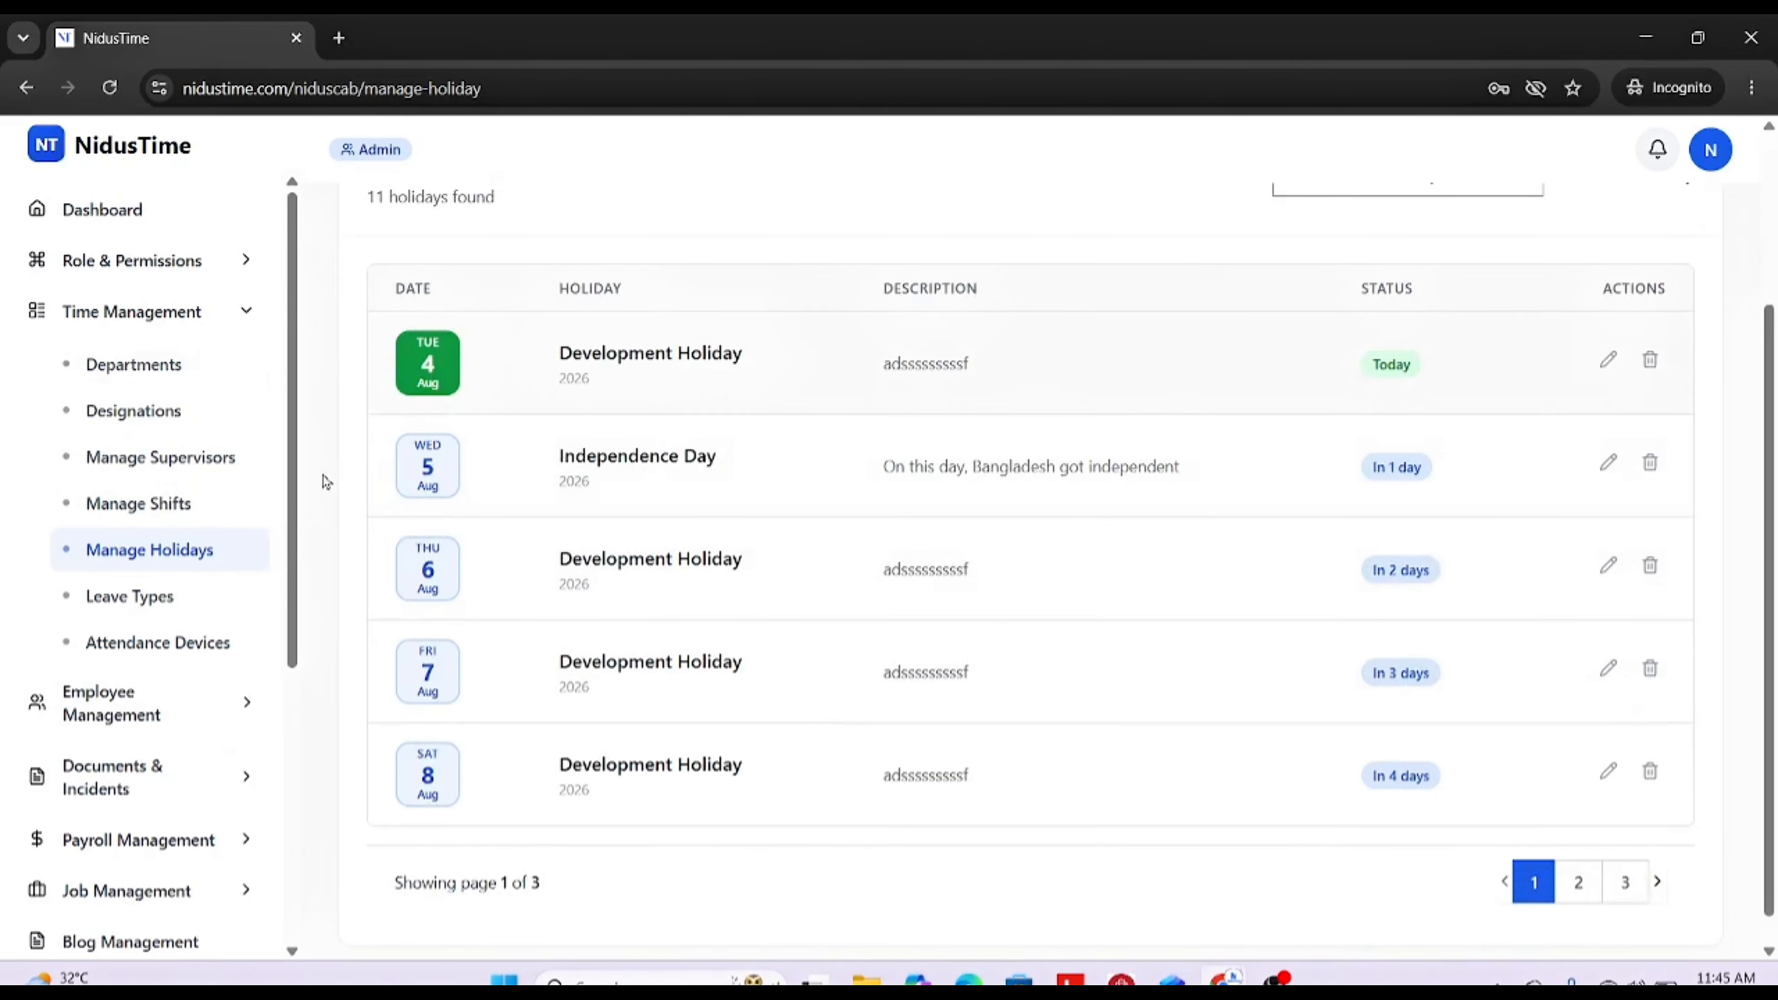
# Step: Start a new leave type of type Unpaid Leave and turn off its Paid Leave option
pyautogui.click(150, 598)
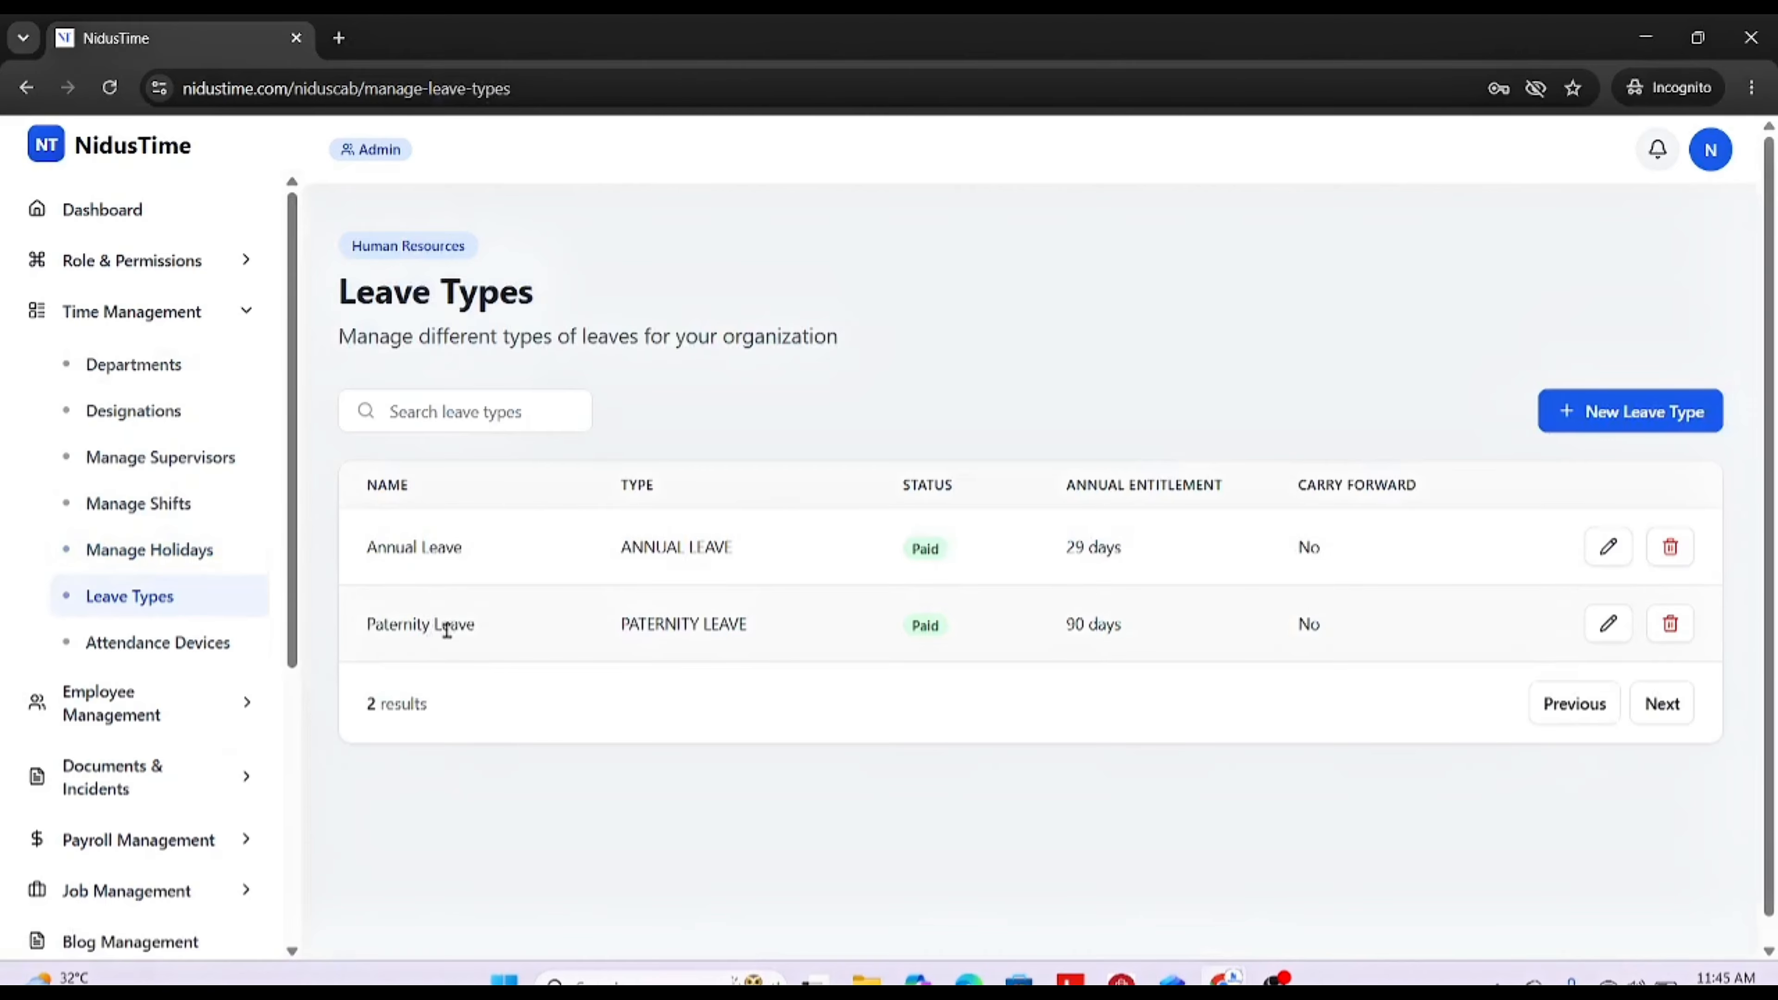
pyautogui.click(1663, 420)
pyautogui.click(650, 413)
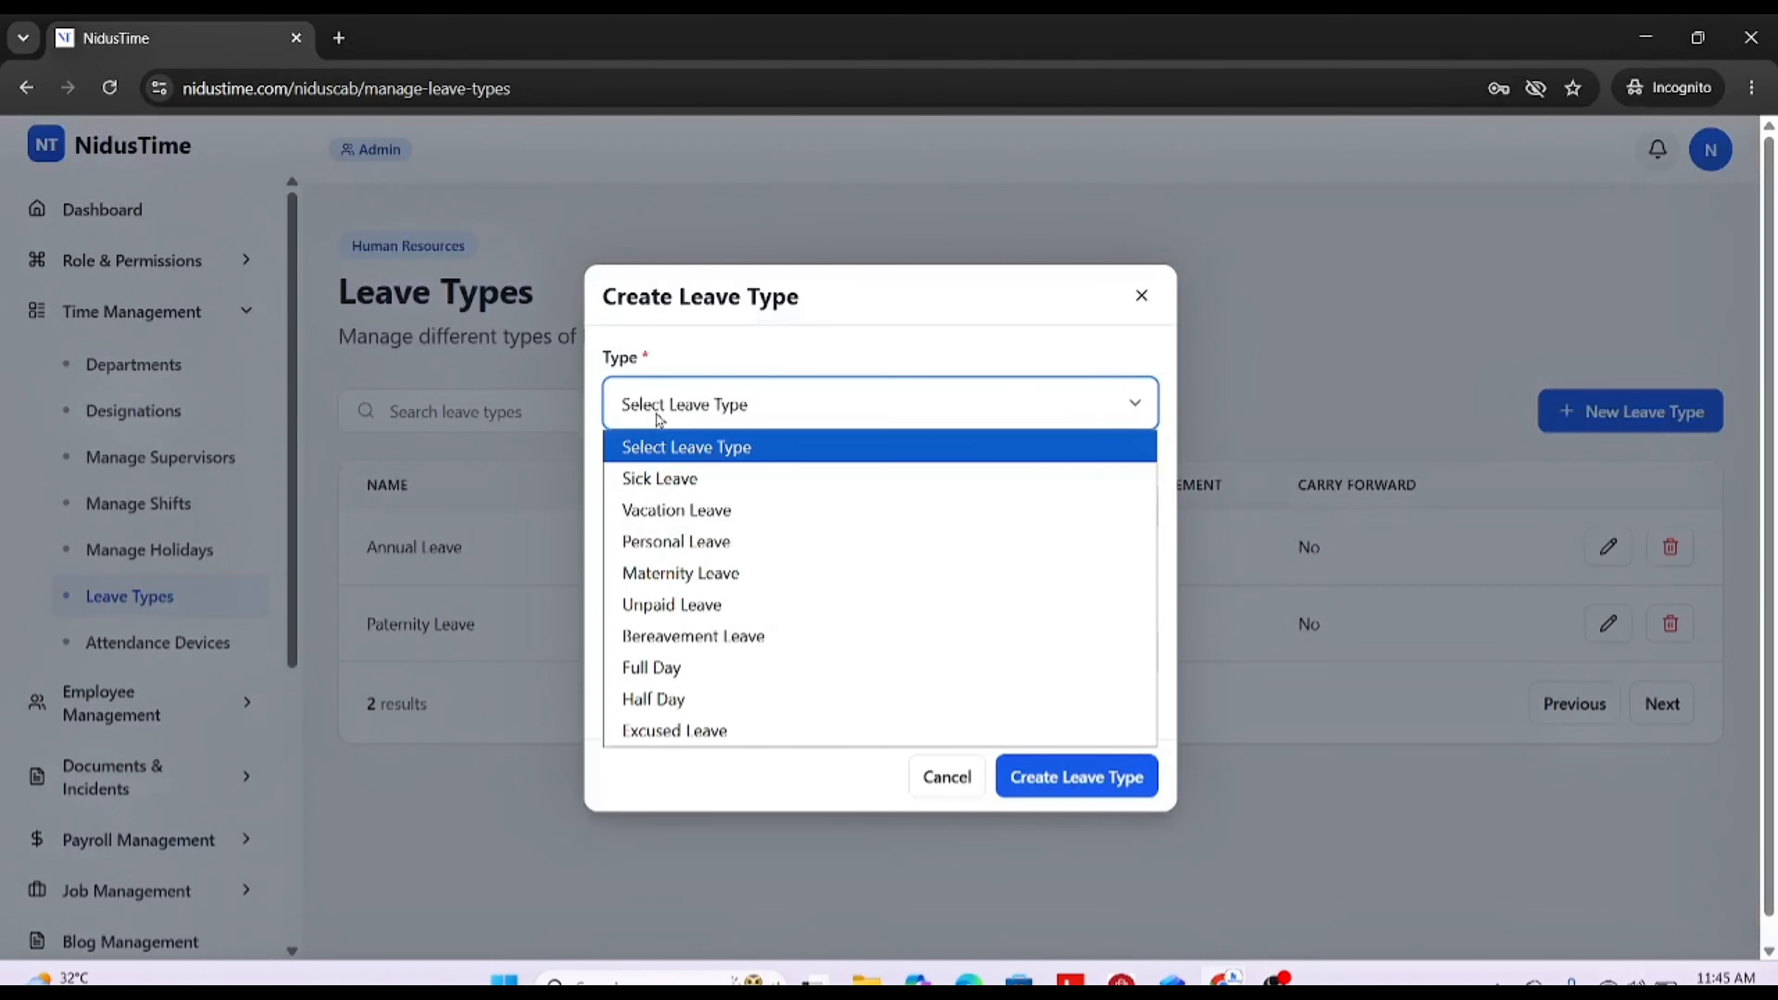
pyautogui.click(730, 600)
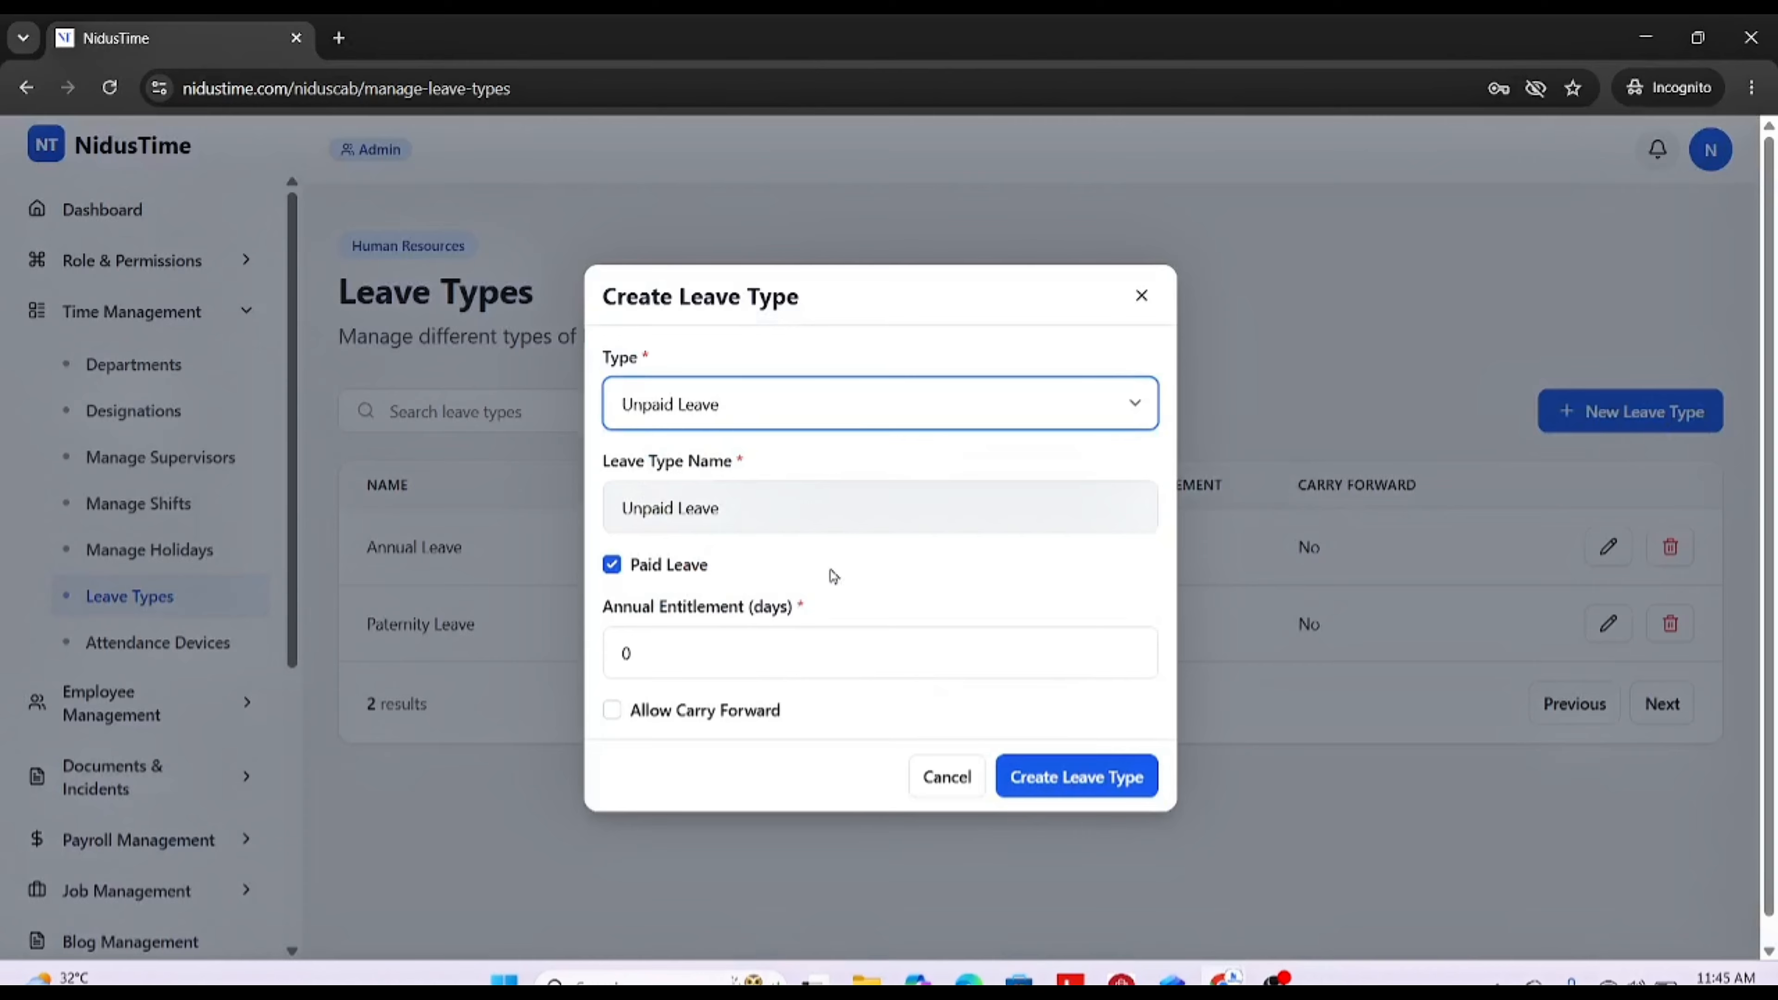
pyautogui.scroll(-1, 725, 564)
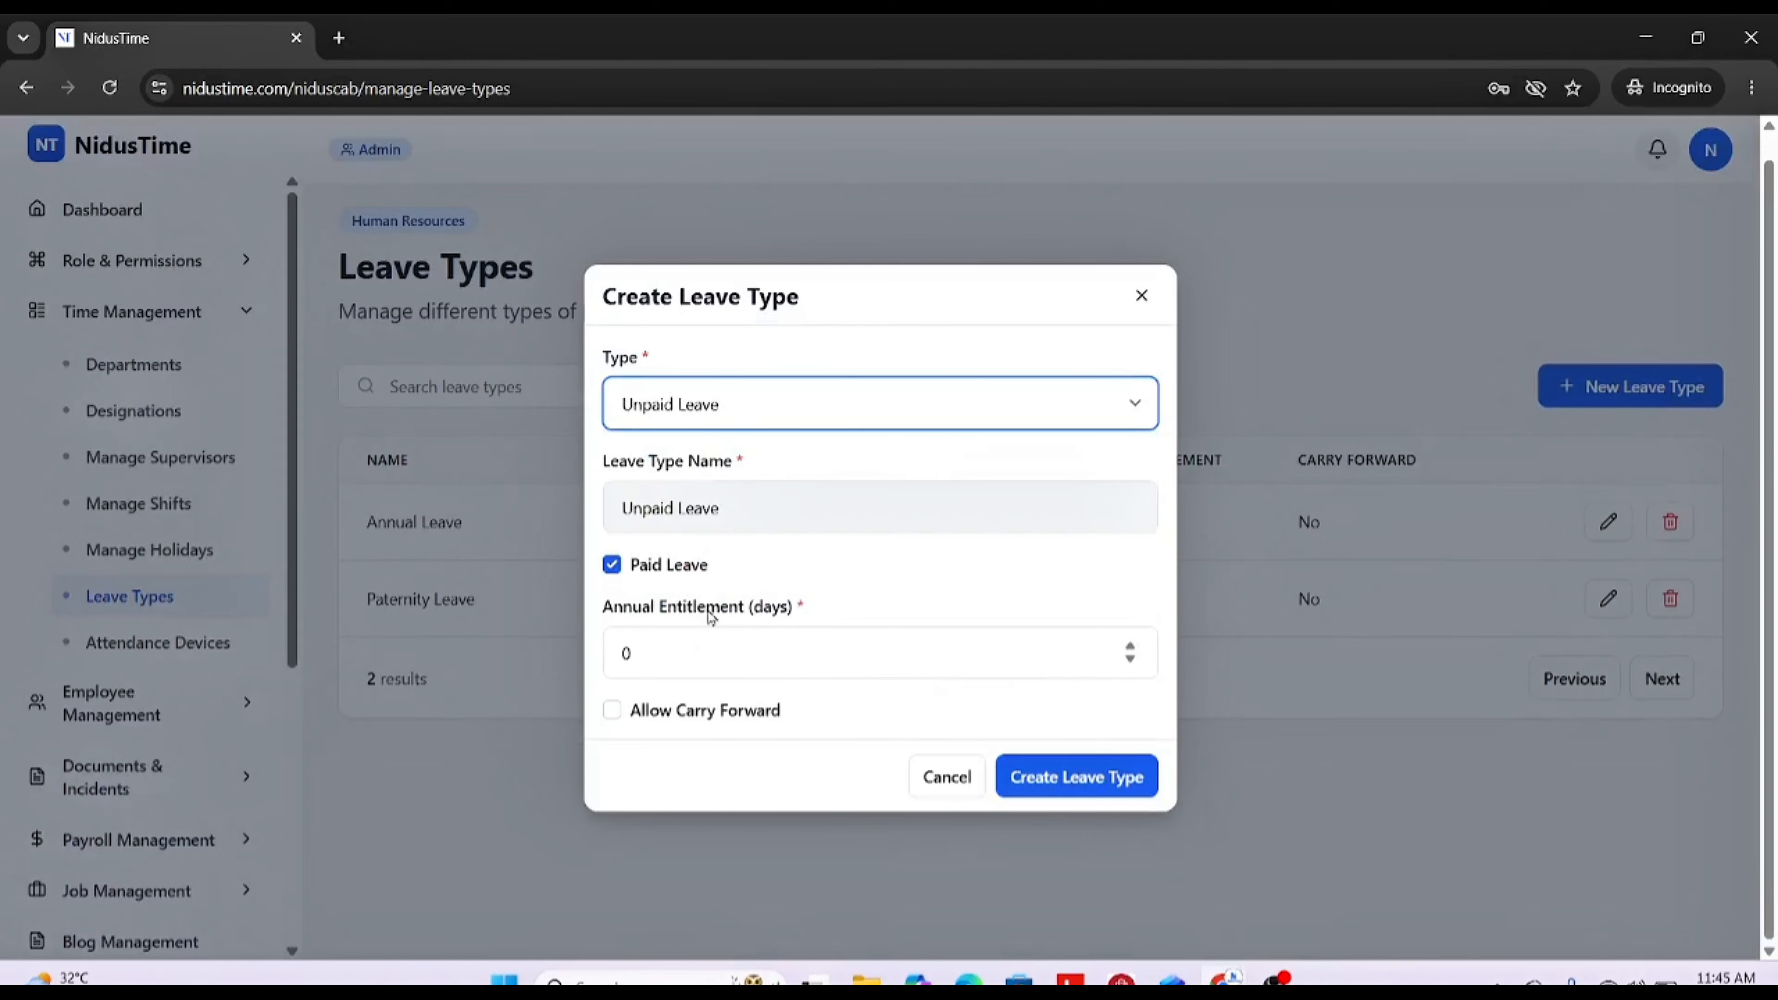
pyautogui.click(612, 567)
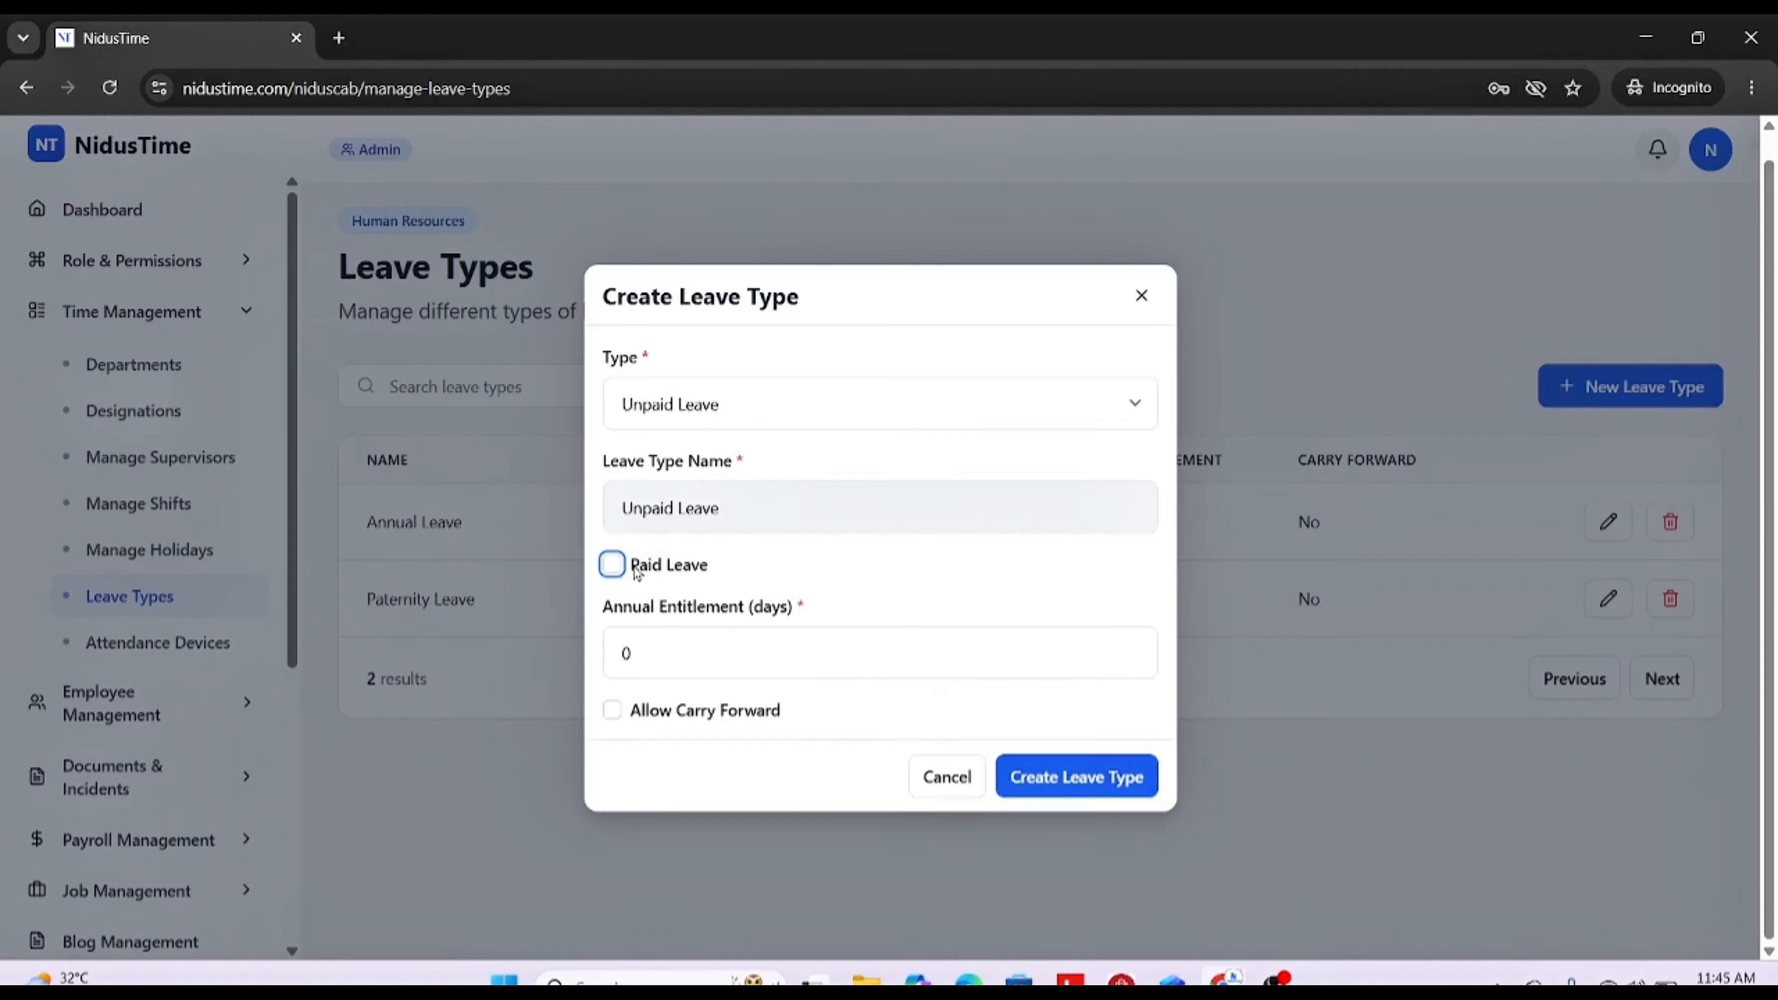
# Step: Set the annual entitlement to 15 days and create the leave type
pyautogui.click(688, 634)
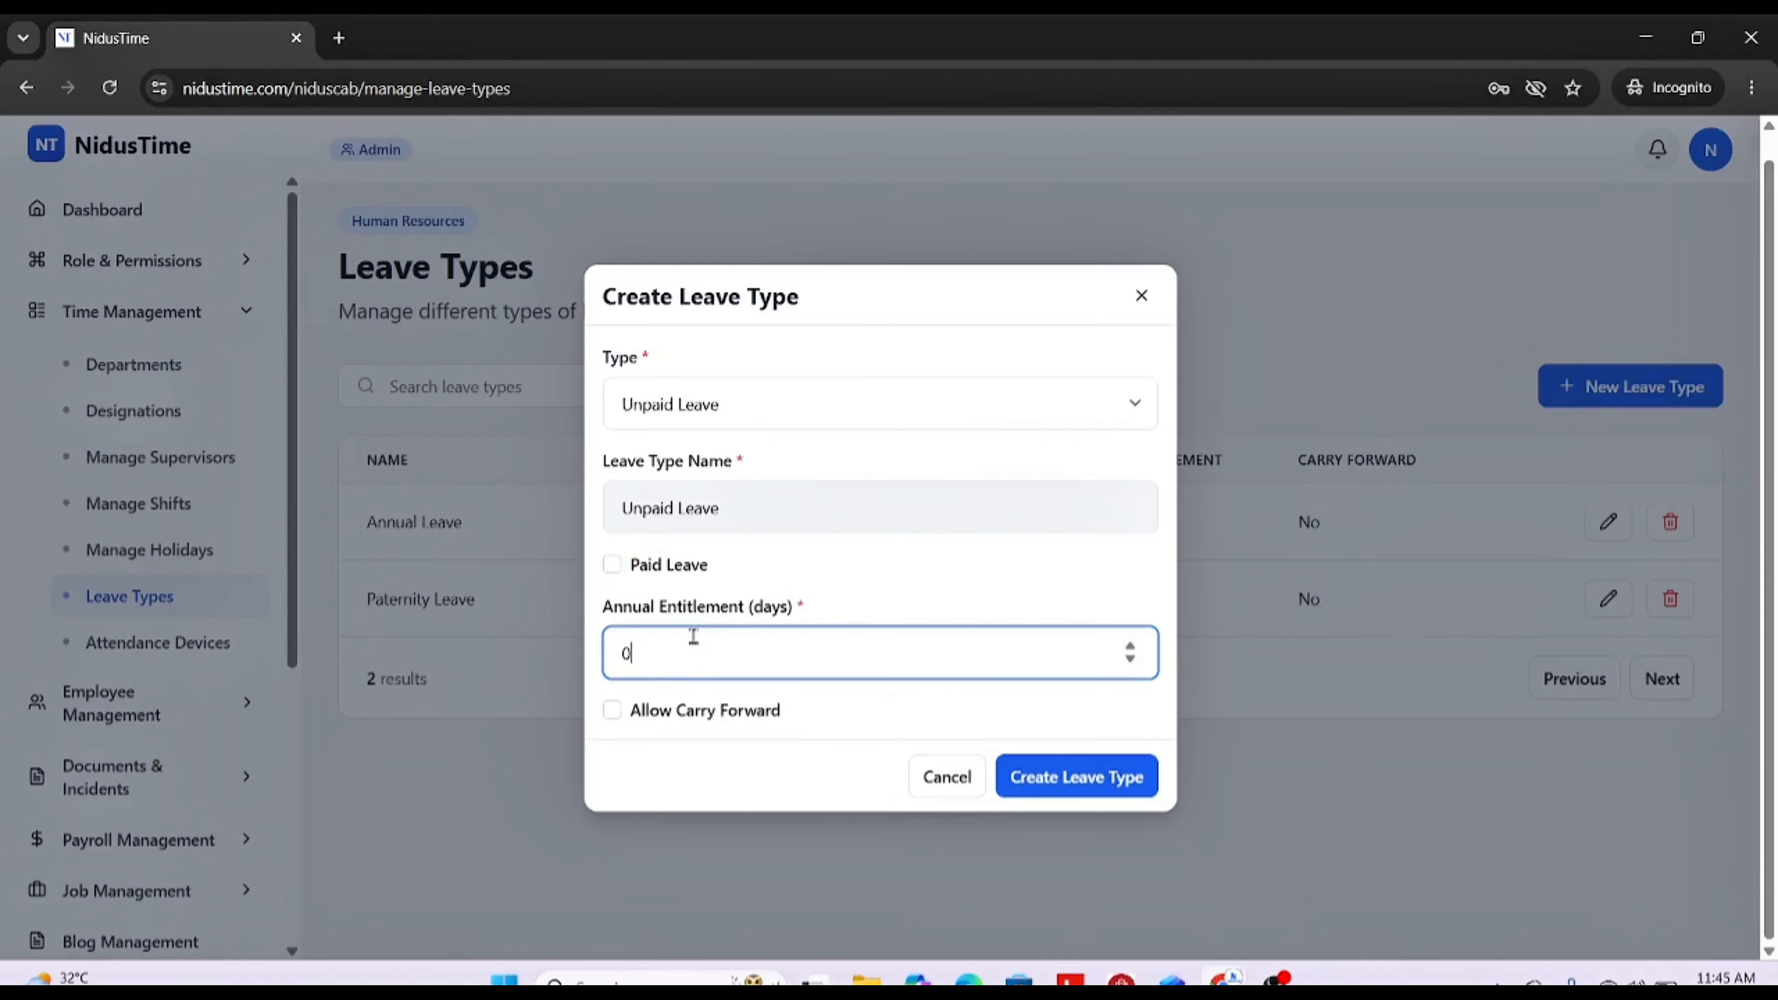
pyautogui.write('15')
pyautogui.click(633, 654)
pyautogui.press('BackSpace')
pyautogui.click(1096, 789)
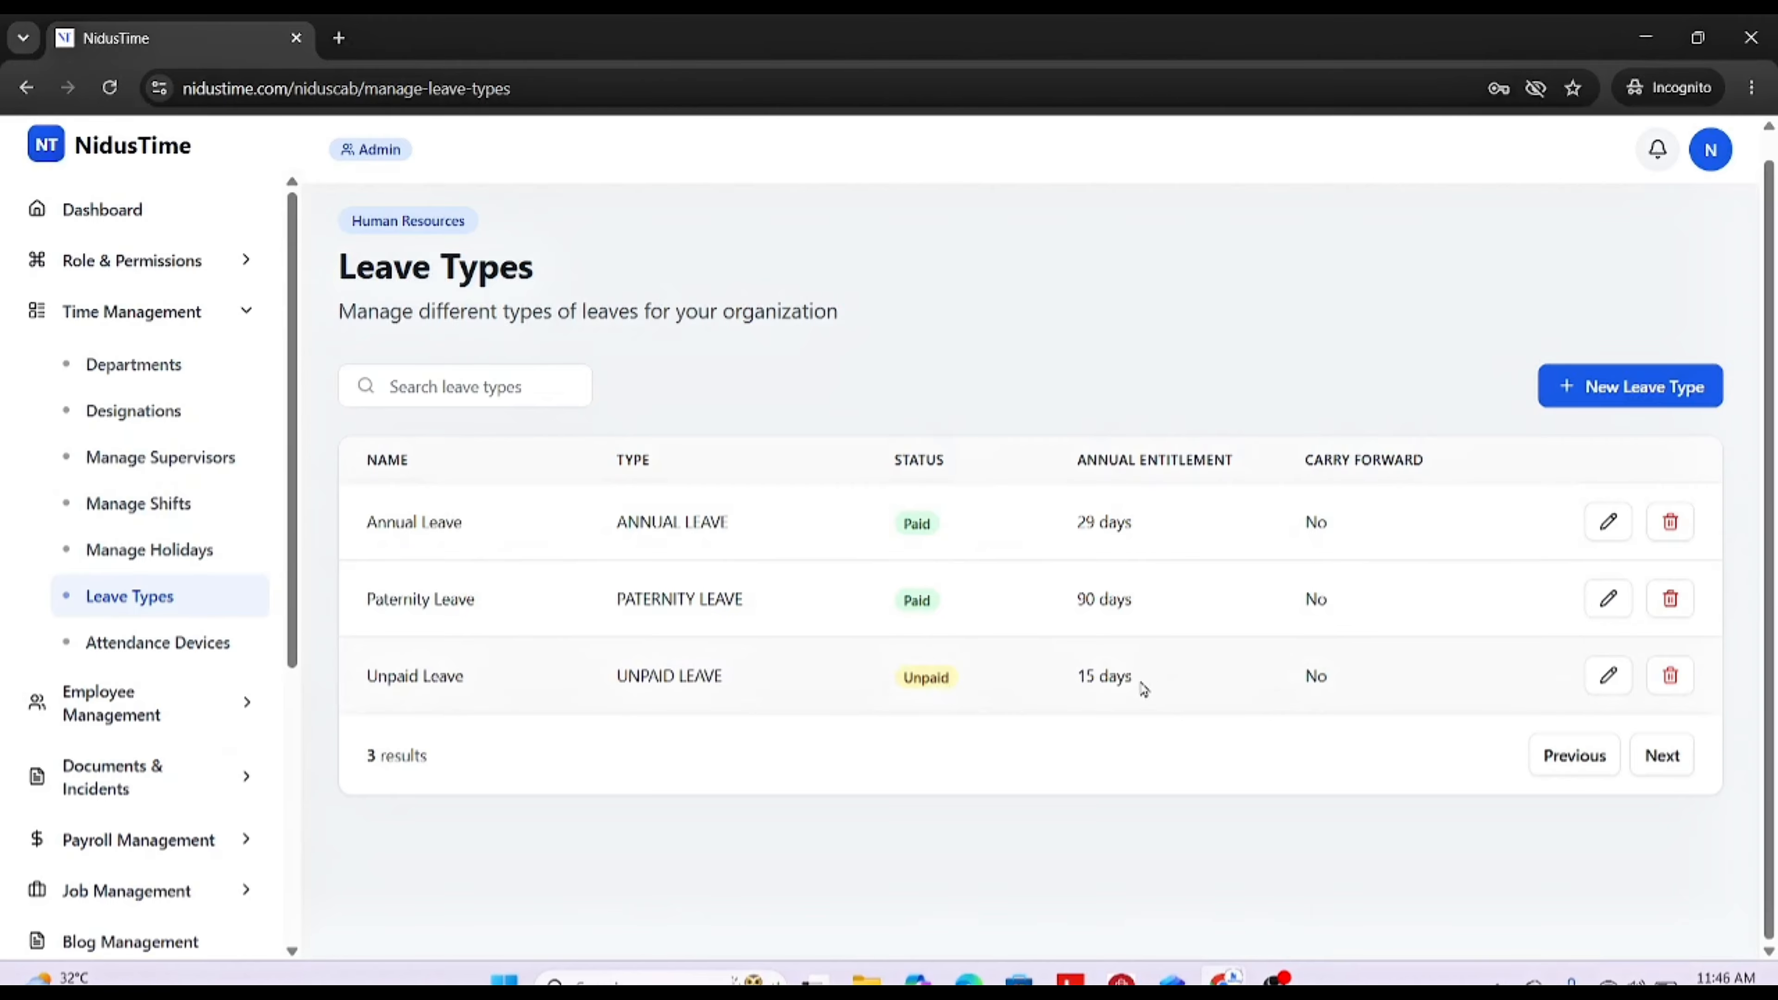
# Step: Open the attendance devices page and review the device connection instructions and the enrolled devices section
pyautogui.click(177, 642)
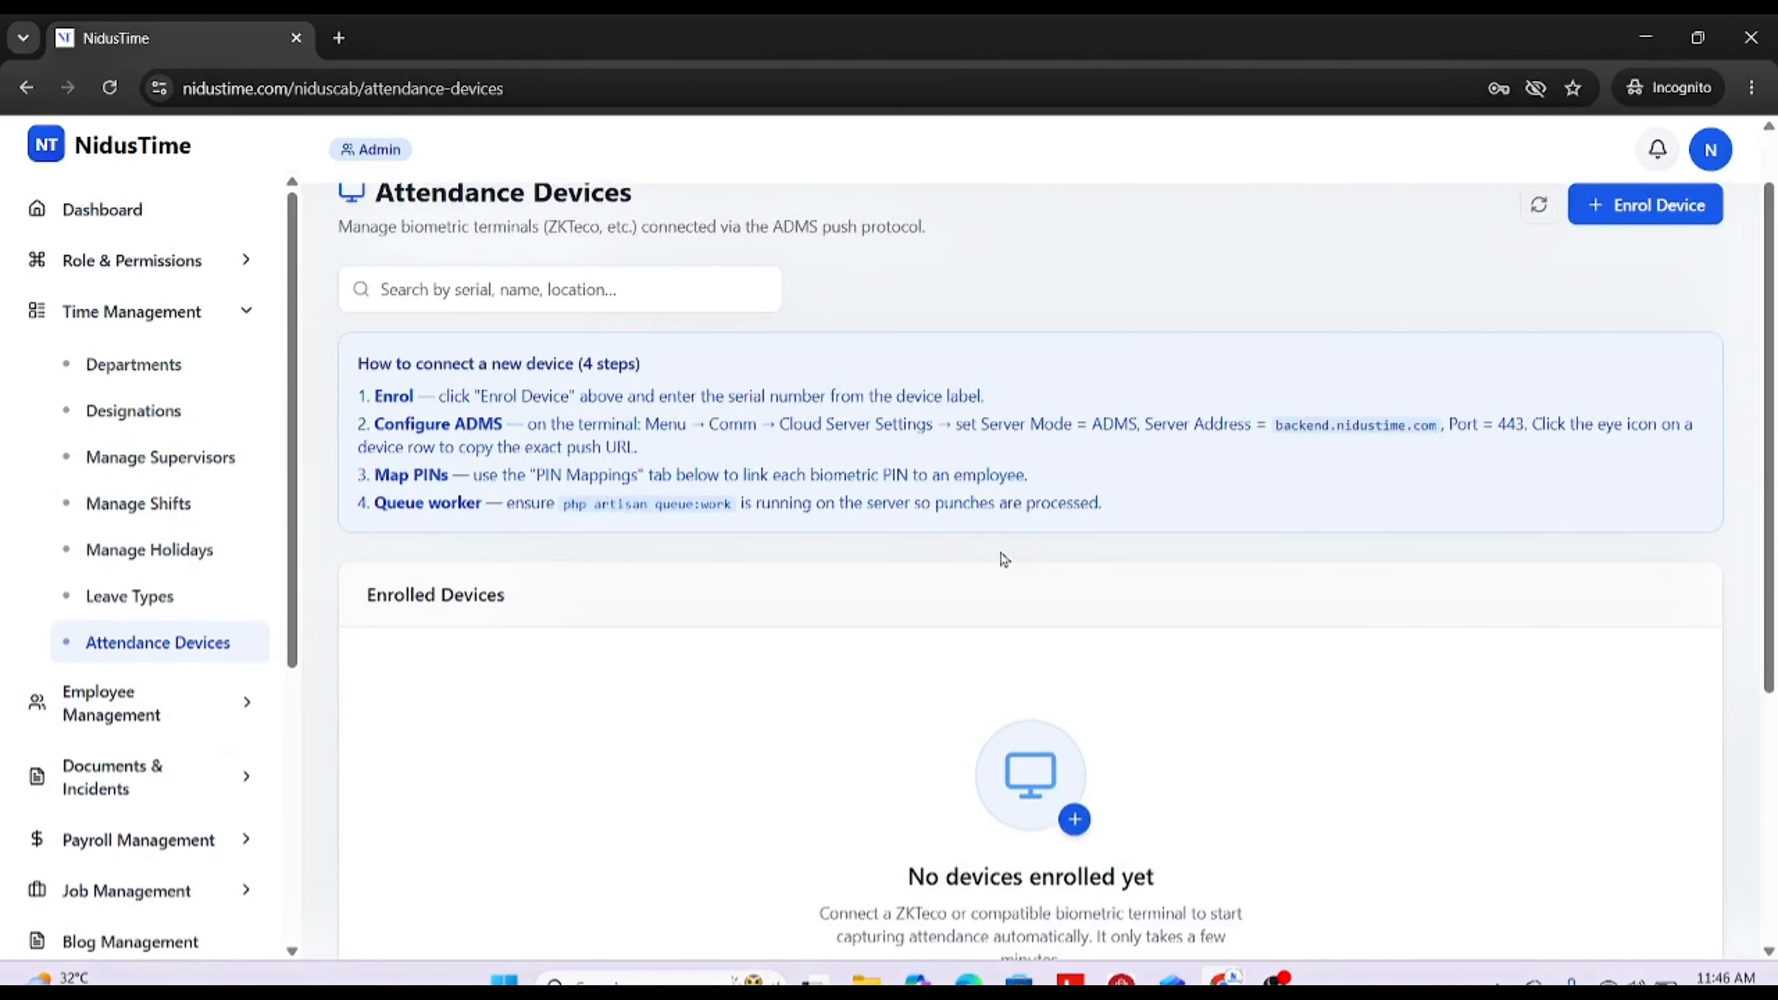
pyautogui.scroll(-5, 1003, 558)
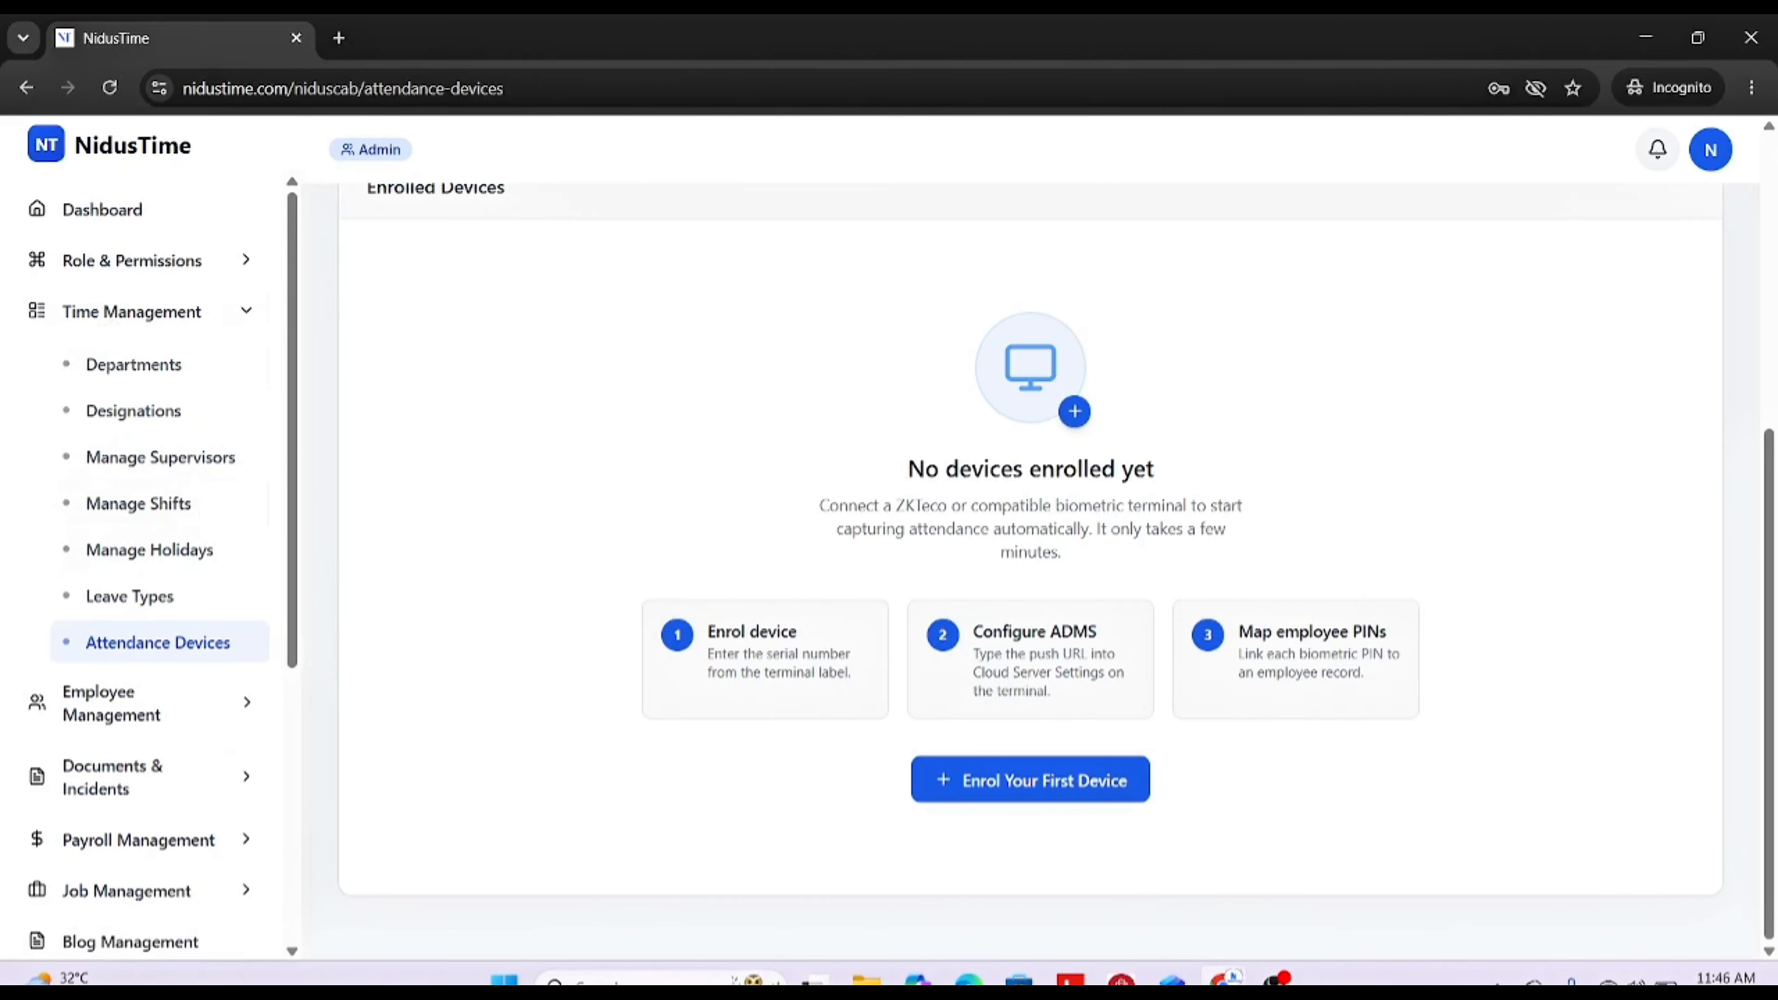
pyautogui.moveTo(1273, 980)
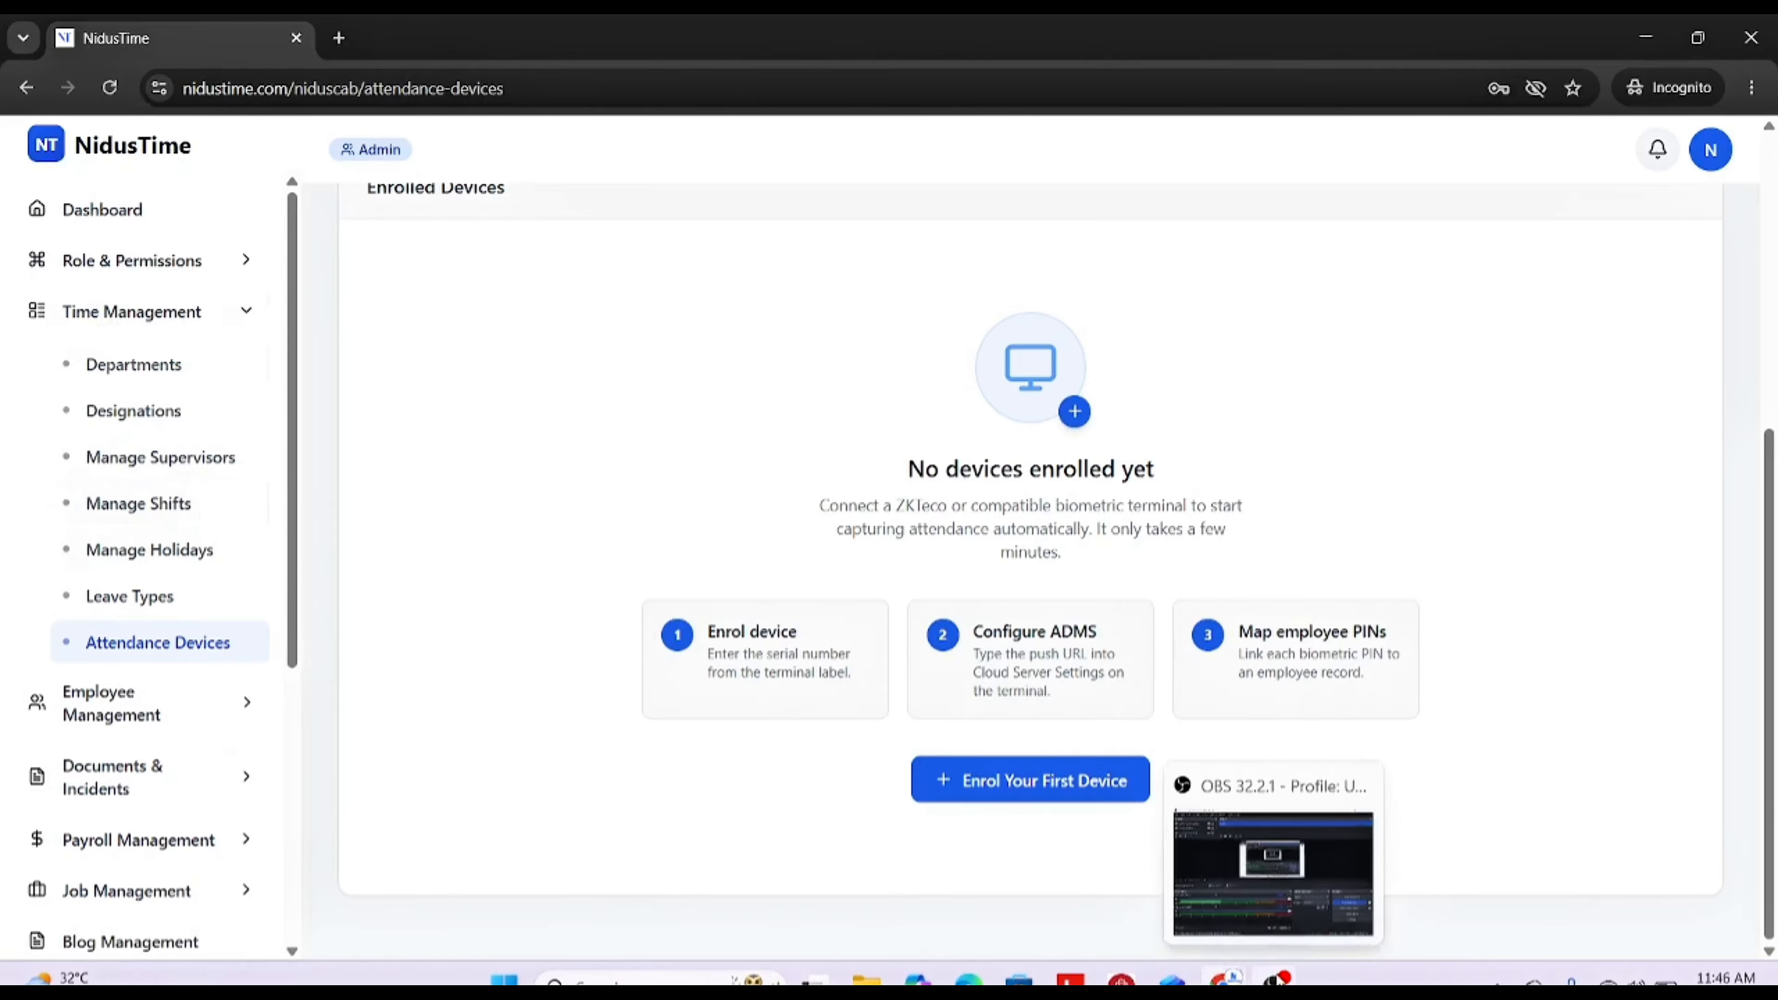
pyautogui.click(1273, 872)
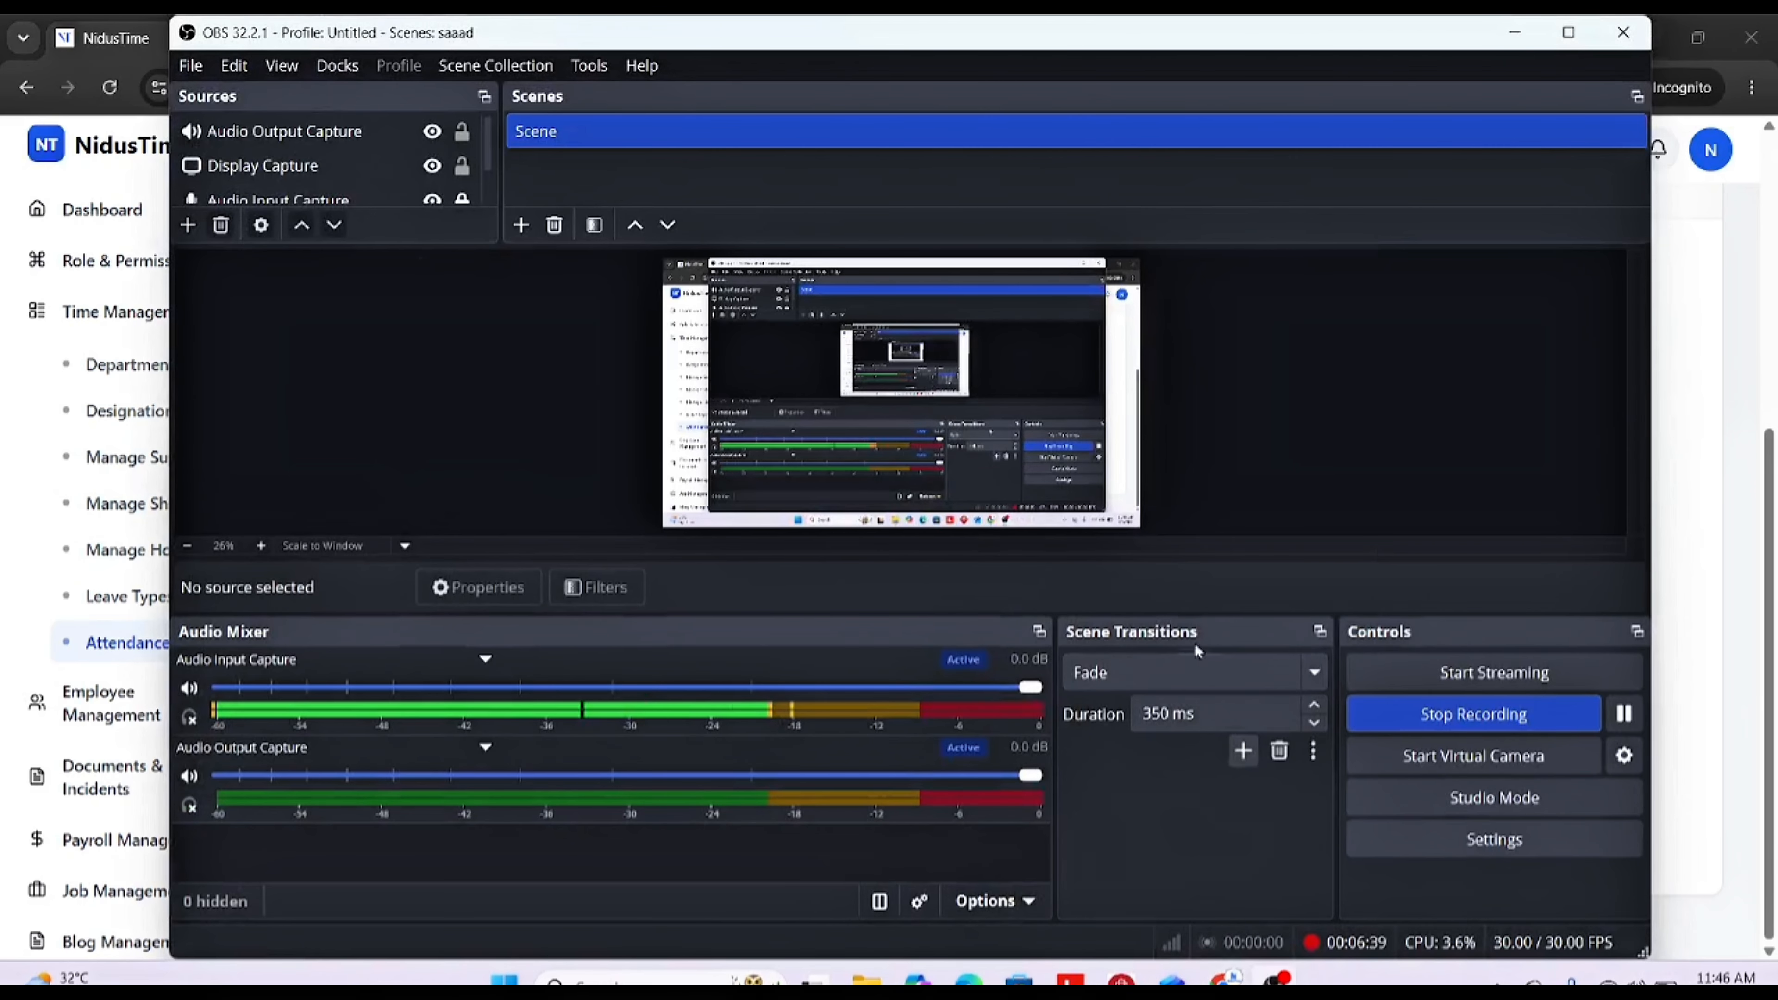